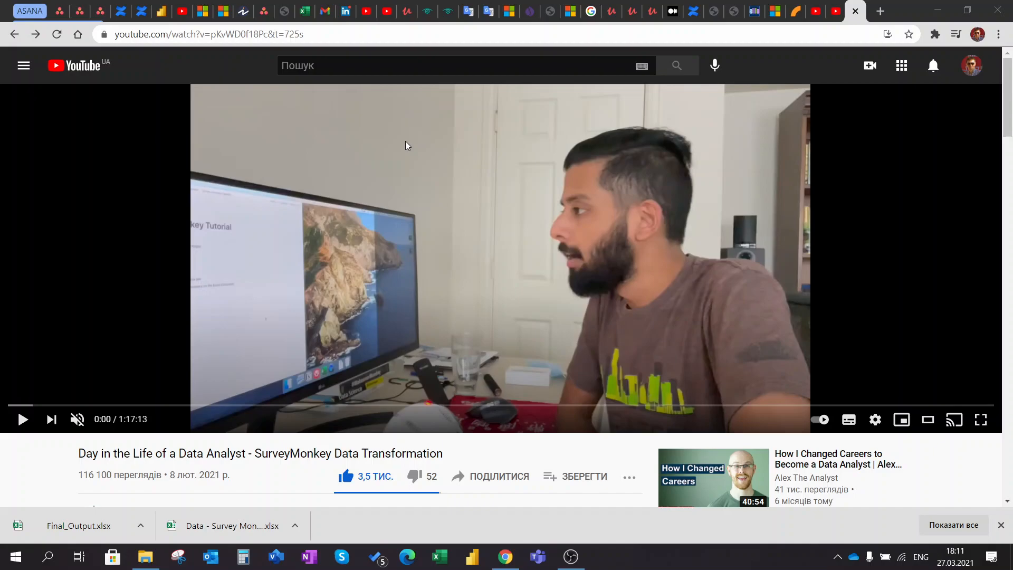
Look through the video's description and open its linked GitHub repository with the tutorial files.
scroll(411, 158, down, 5)
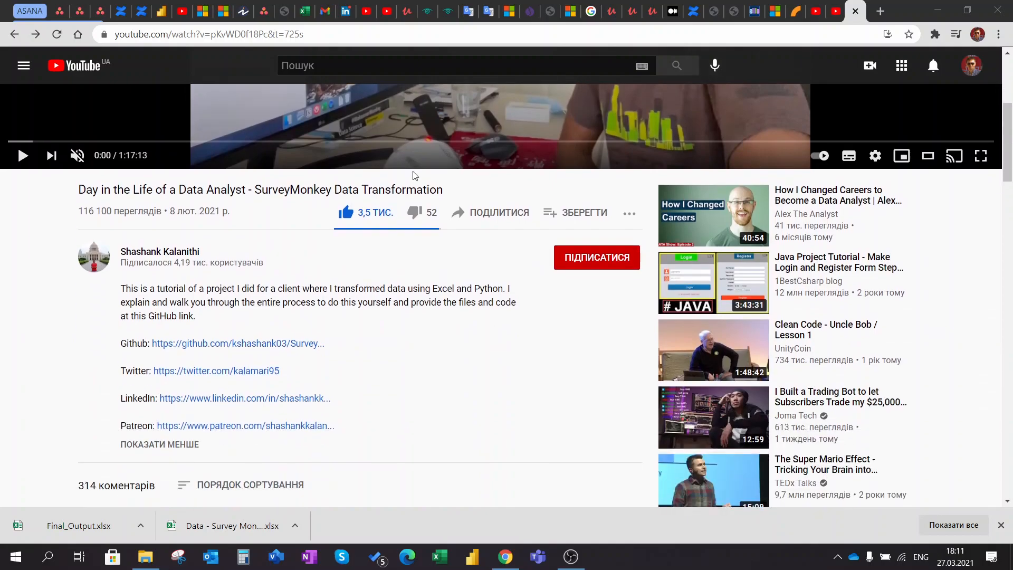
scroll(416, 190, down, 3)
scroll(423, 208, up, 5)
scroll(430, 235, up, 4)
scroll(431, 235, down, 8)
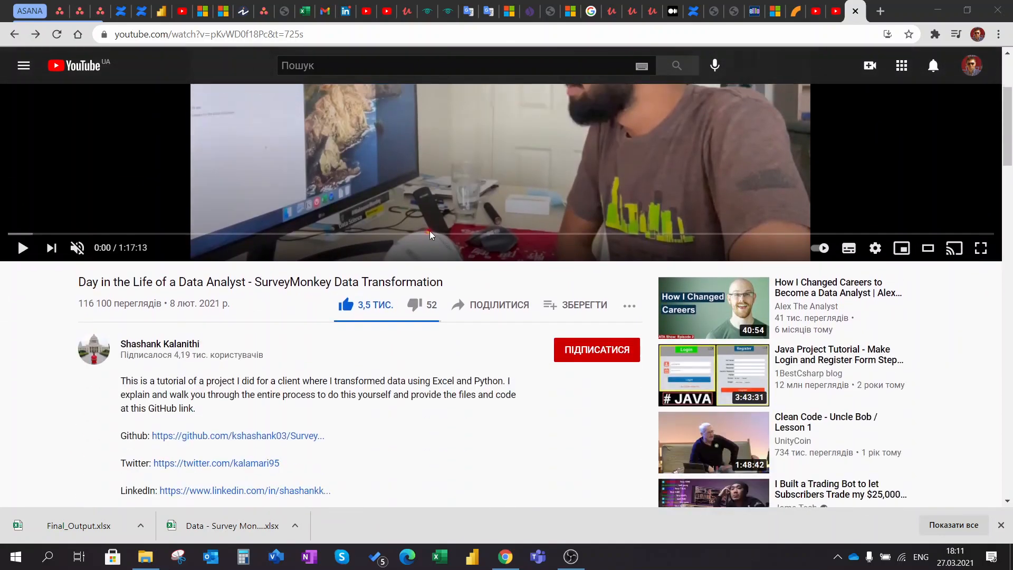
scroll(417, 253, up, 1)
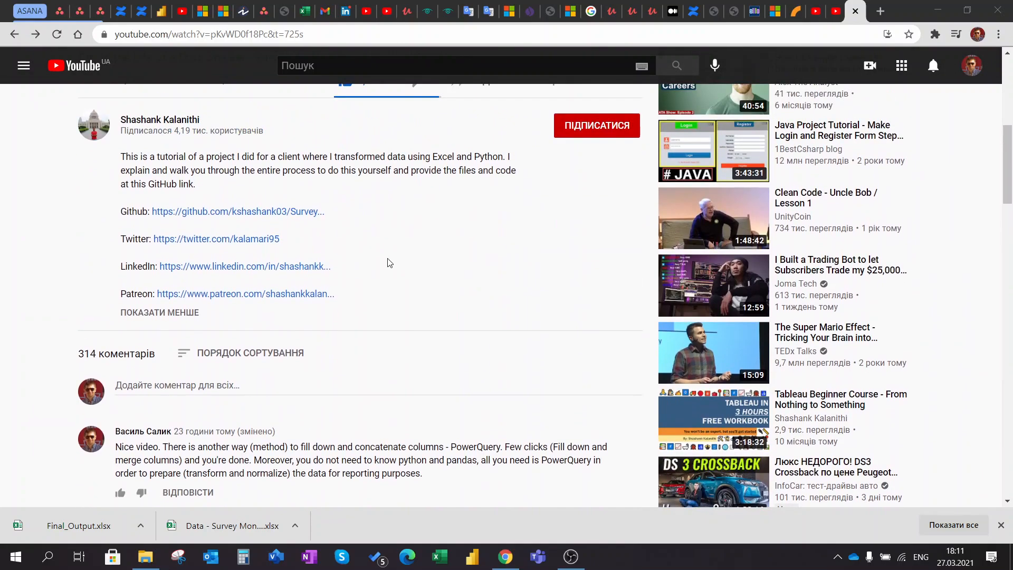
scroll(372, 264, up, 3)
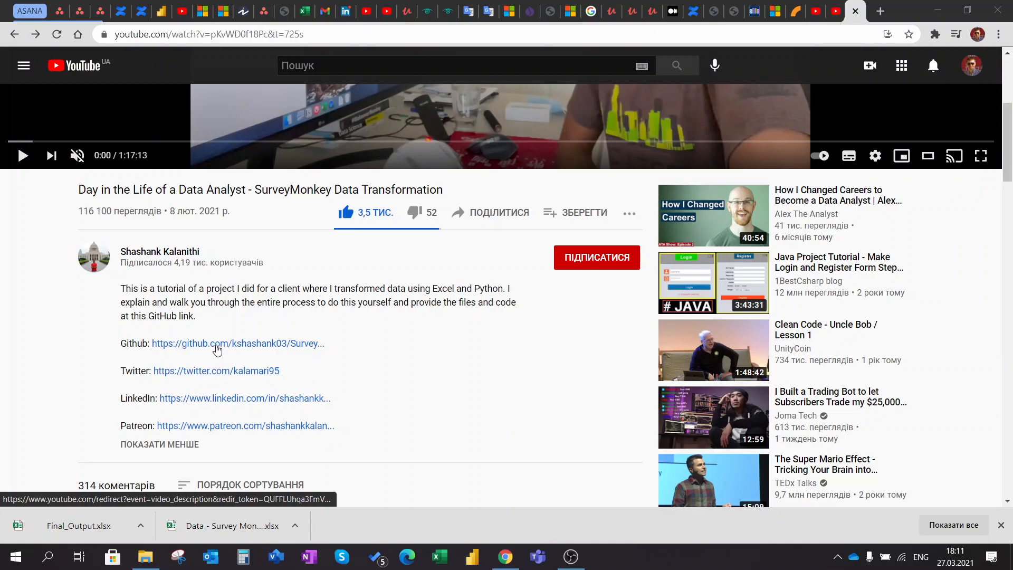
click(217, 350)
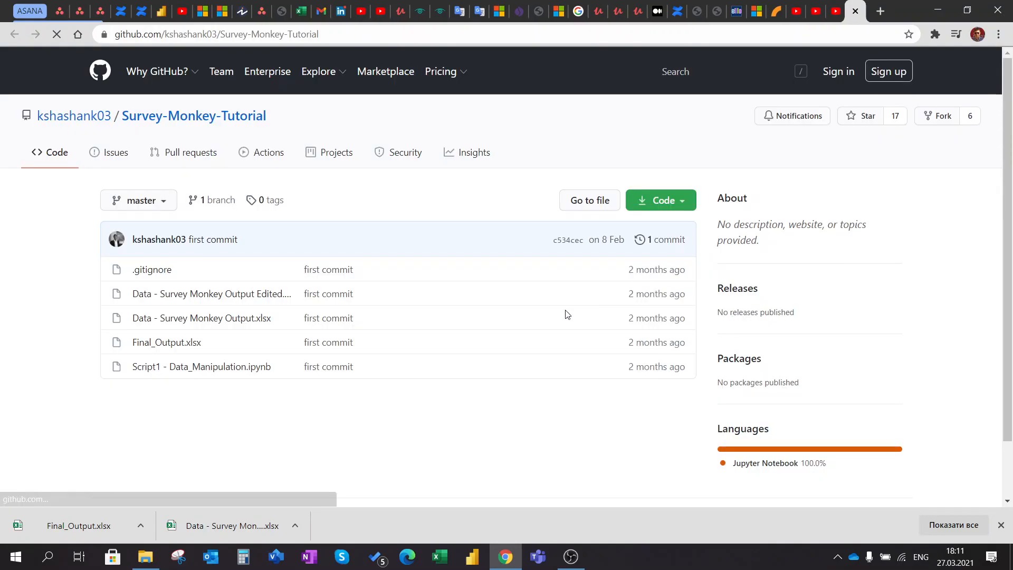
Download "Data - Survey Monkey Output.xlsx" from the repository and save it to the Desktop.
scroll(566, 312, down, 1)
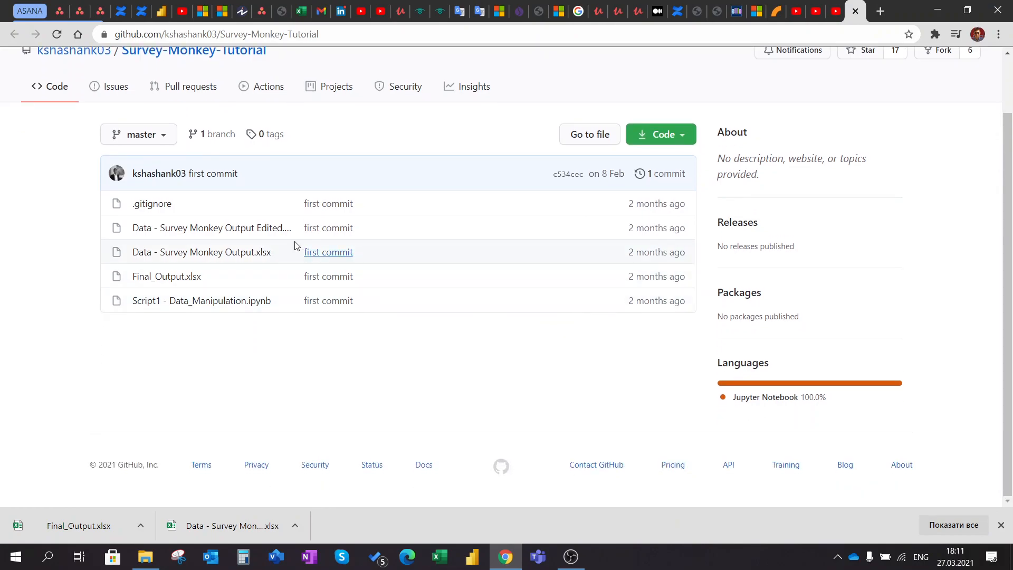
click(211, 253)
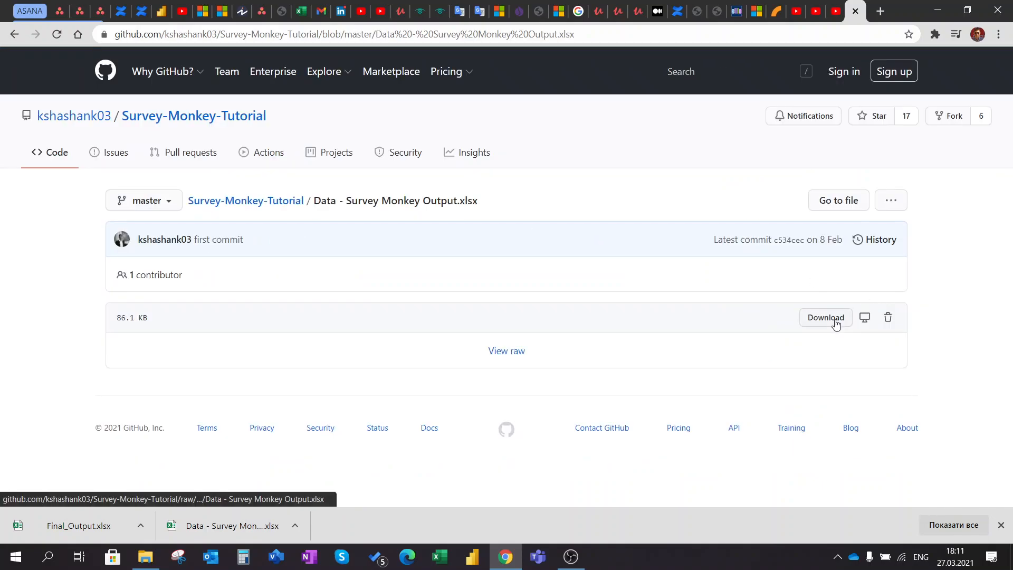
click(839, 328)
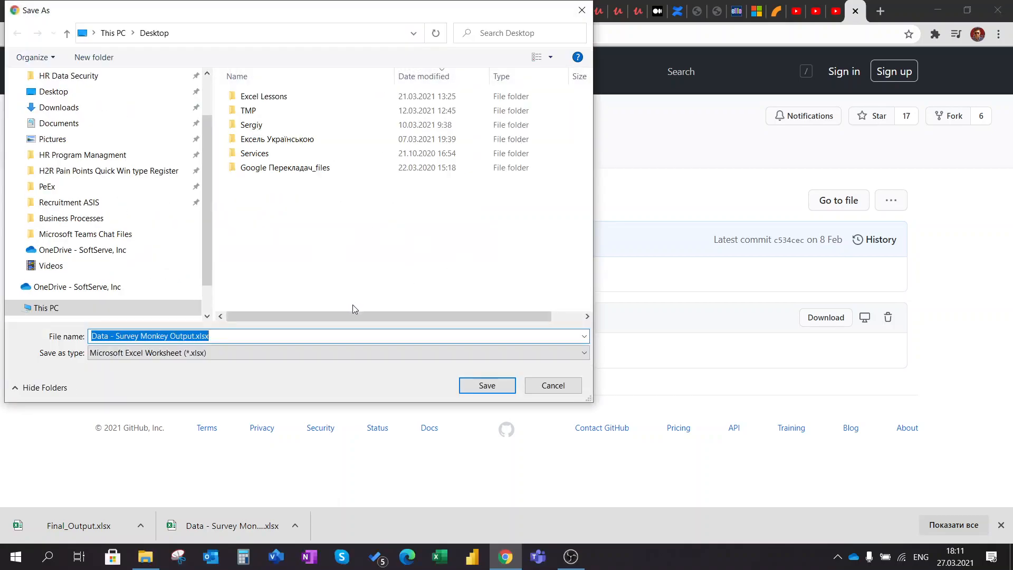
click(487, 385)
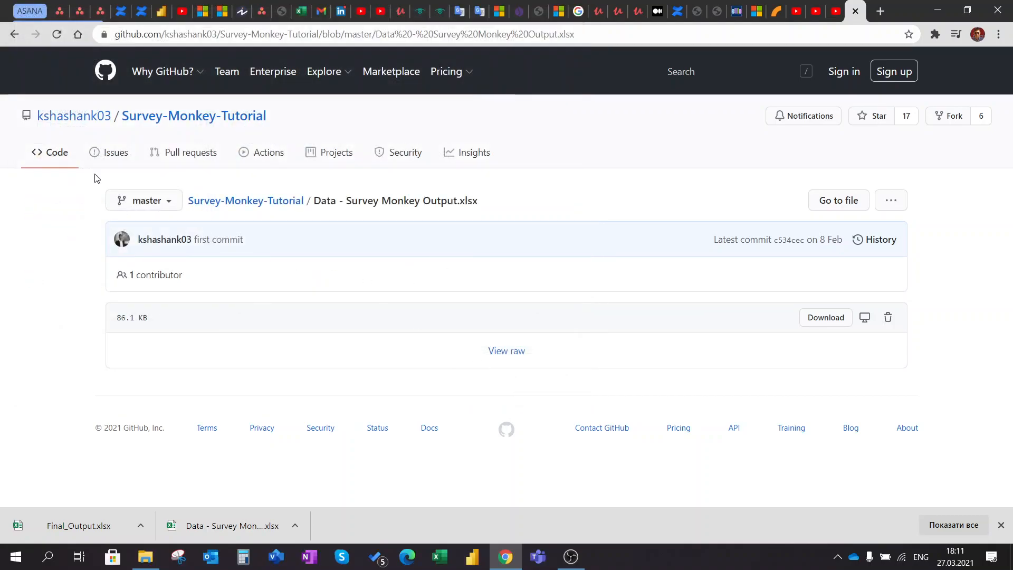
Return to the repository's file list and download "Final_Output.xlsx" to the Desktop.
key(alt+Left)
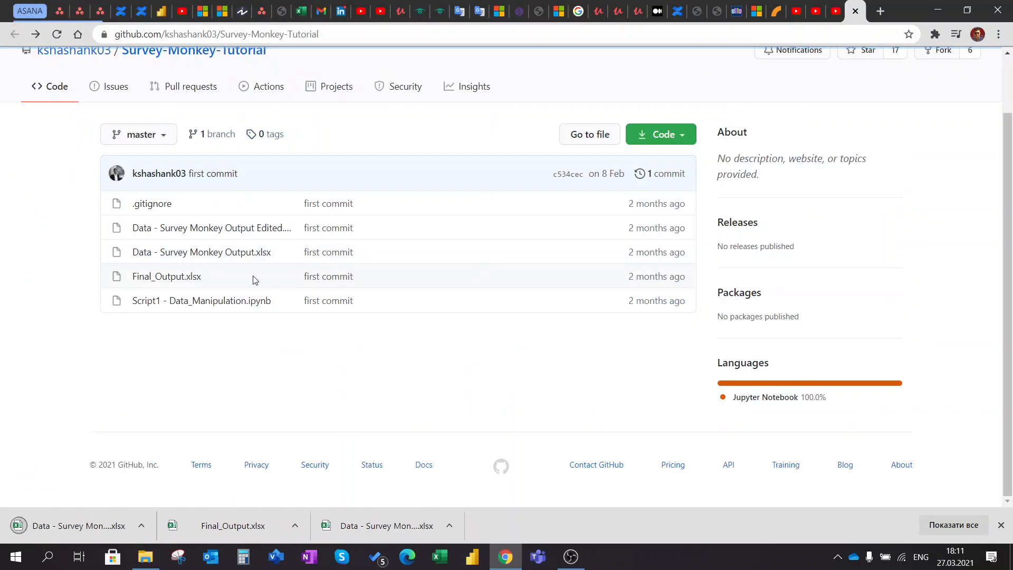
click(178, 279)
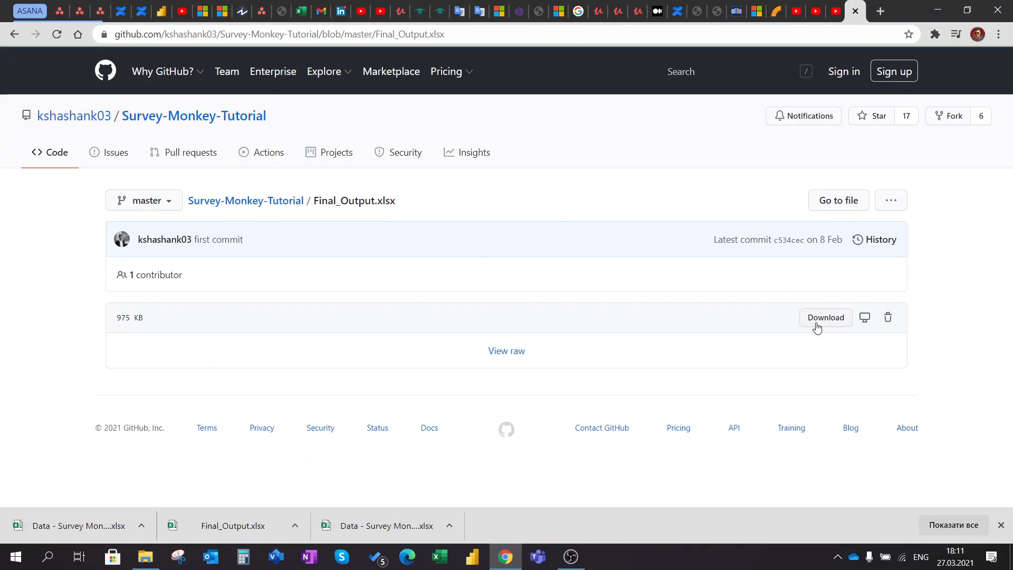
click(817, 319)
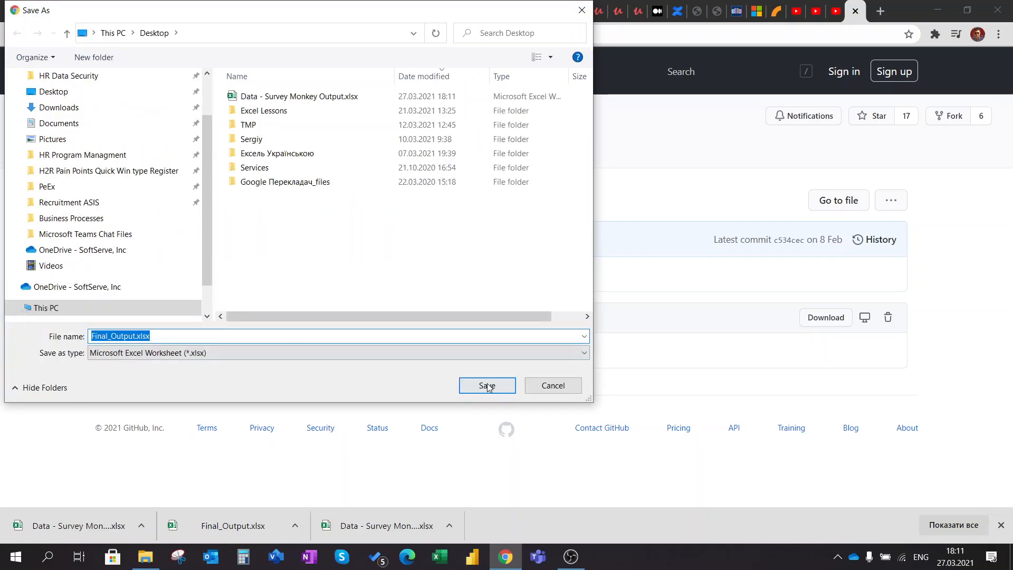
click(487, 385)
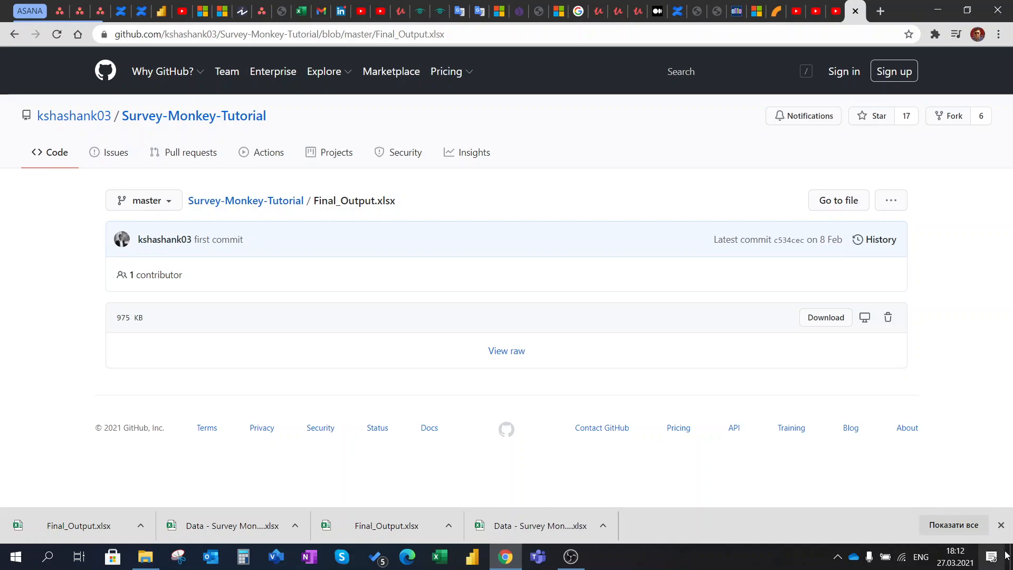
Open "Data - Survey Monkey Output.xlsx" from the Desktop in Excel, enable editing and view its columns from the first one.
click(1001, 525)
click(1011, 559)
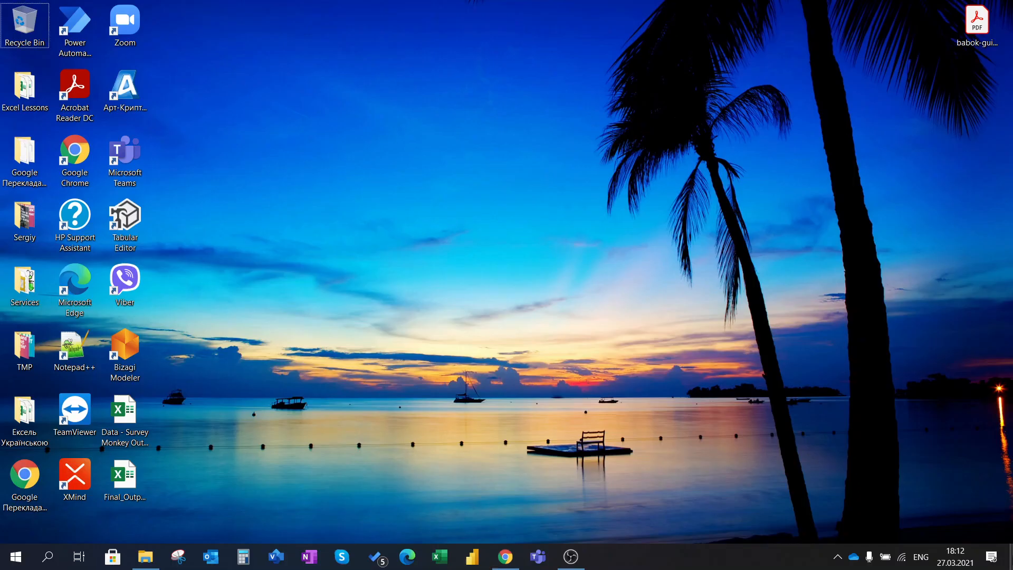
double_click(137, 424)
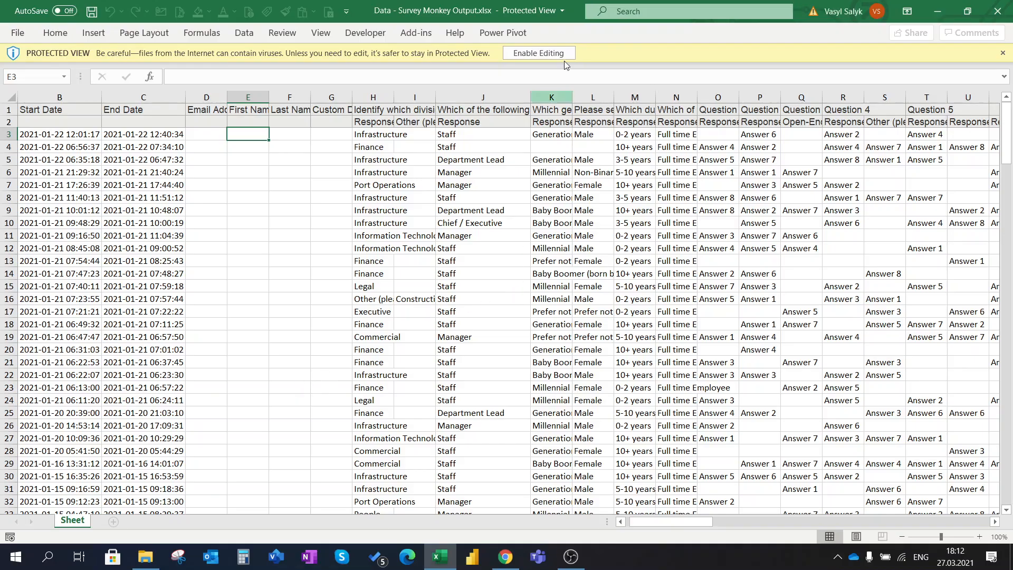
click(561, 56)
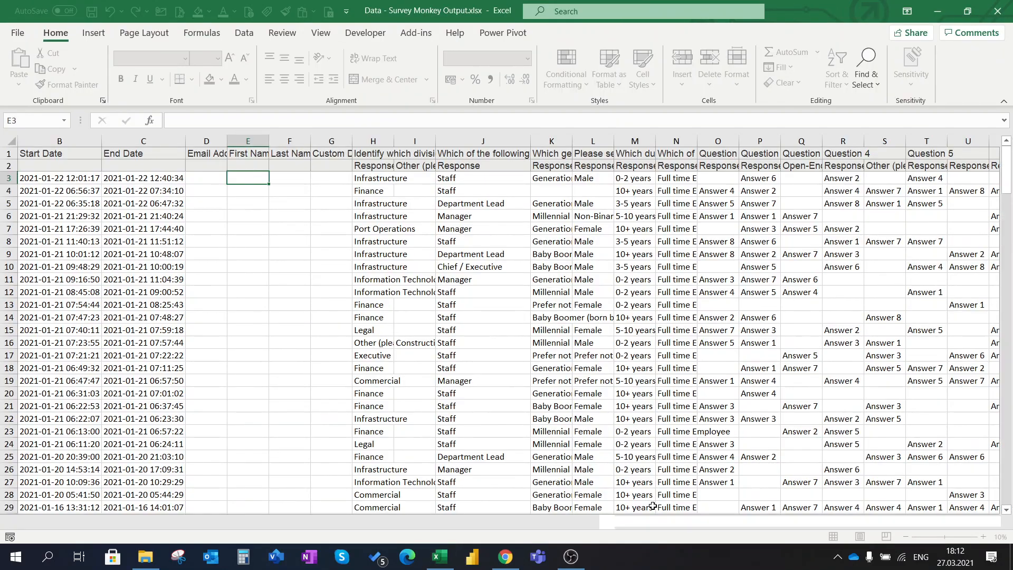
drag(654, 522, 569, 515)
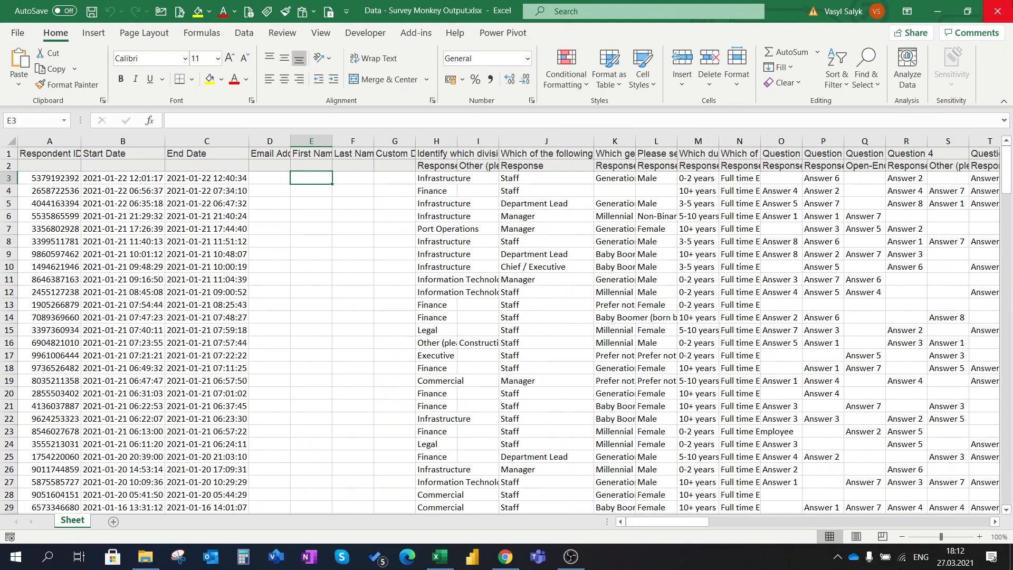
Close the raw survey workbook, open "Final_Output.xlsx" from the Desktop and enable editing.
click(997, 11)
double_click(126, 475)
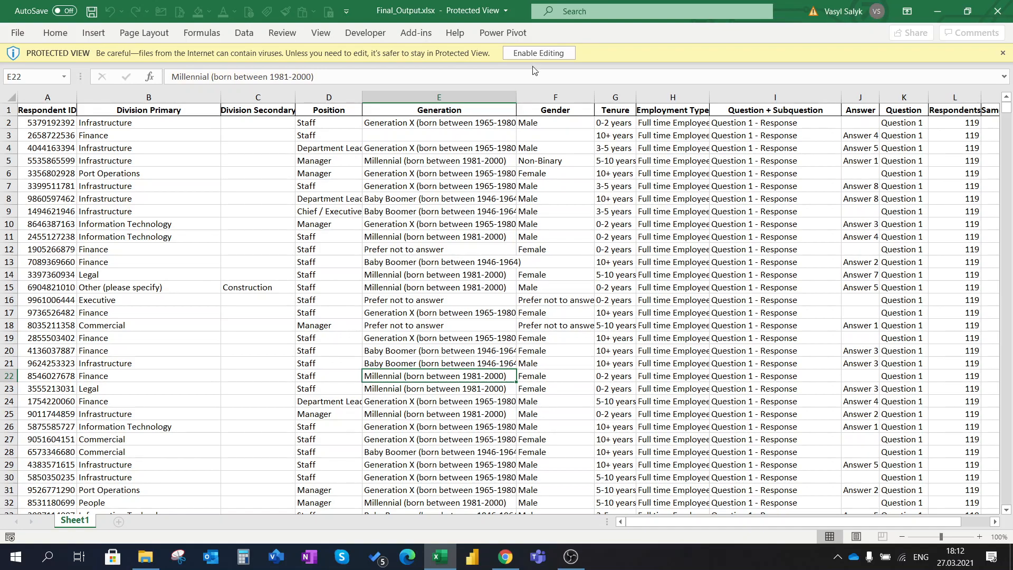
click(537, 54)
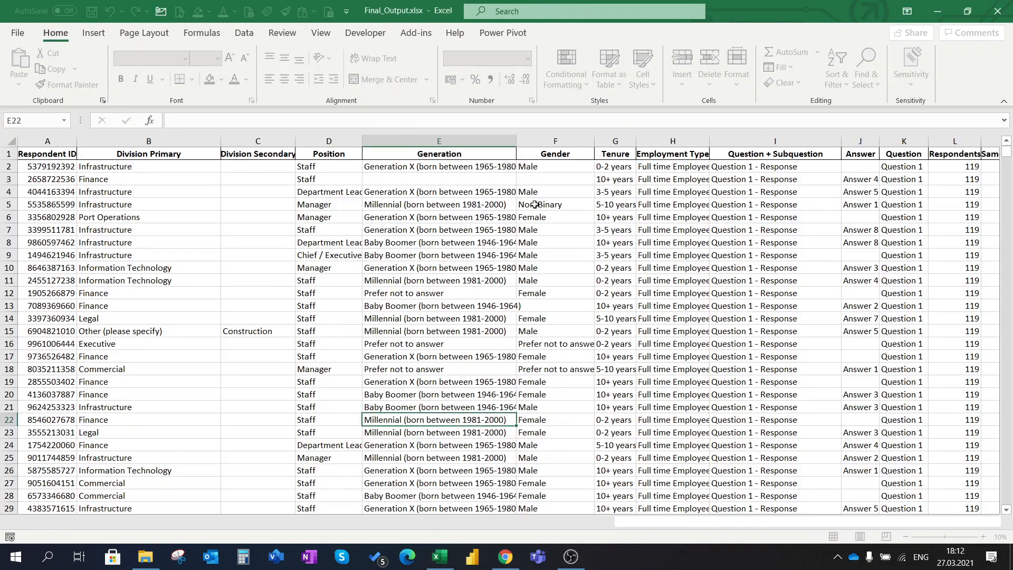
click(534, 204)
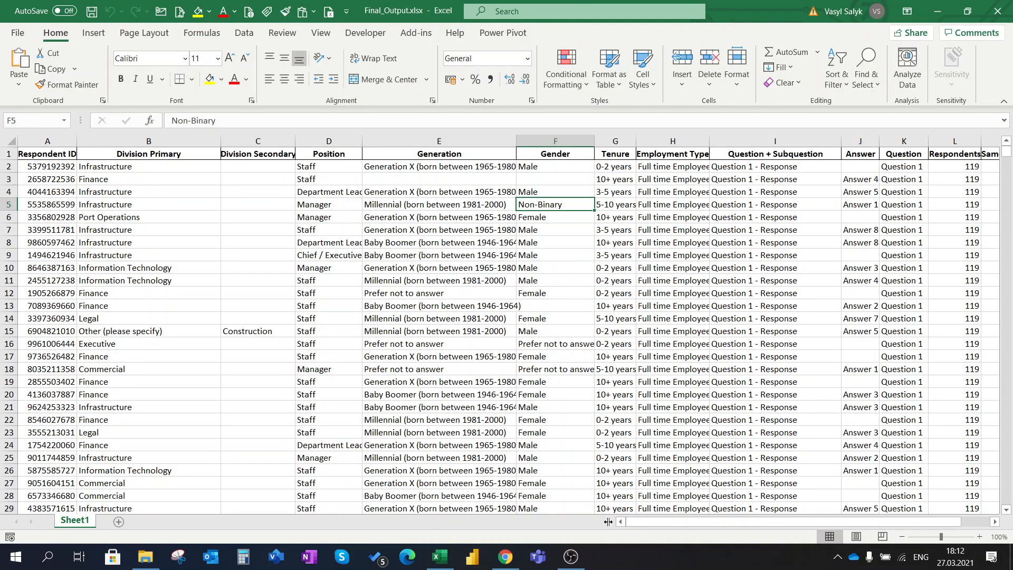
drag(431, 505, 400, 507)
drag(469, 521, 413, 530)
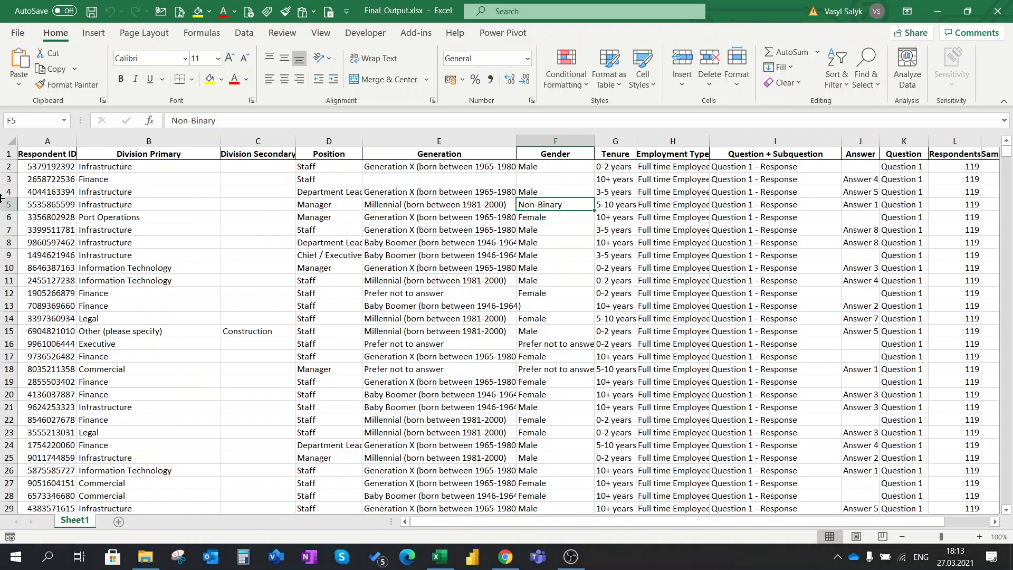
Copy the header row of Sheet1 and paste it transposed into column A of a new sheet.
click(6, 154)
key(ctrl+c)
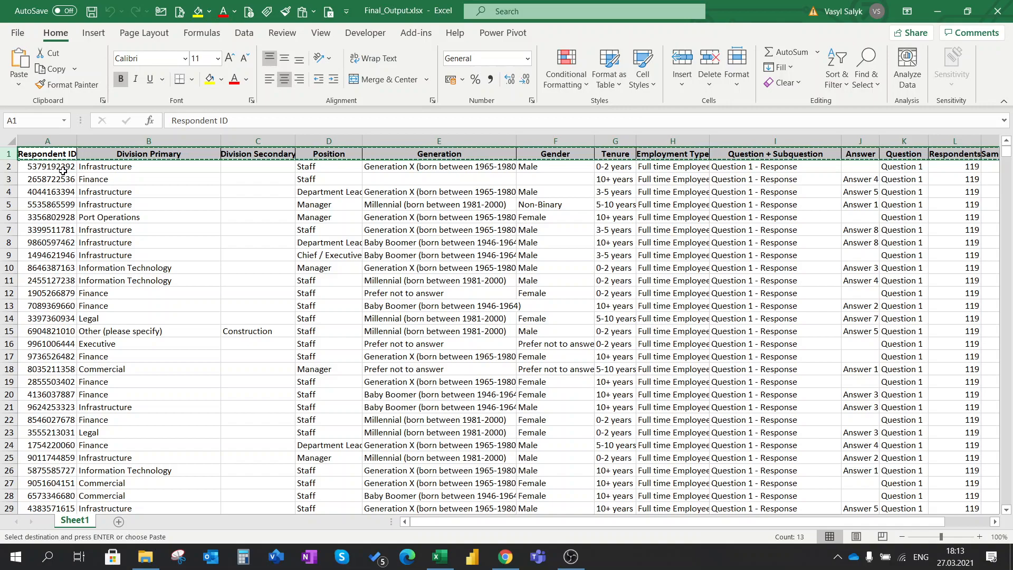
click(119, 521)
click(19, 80)
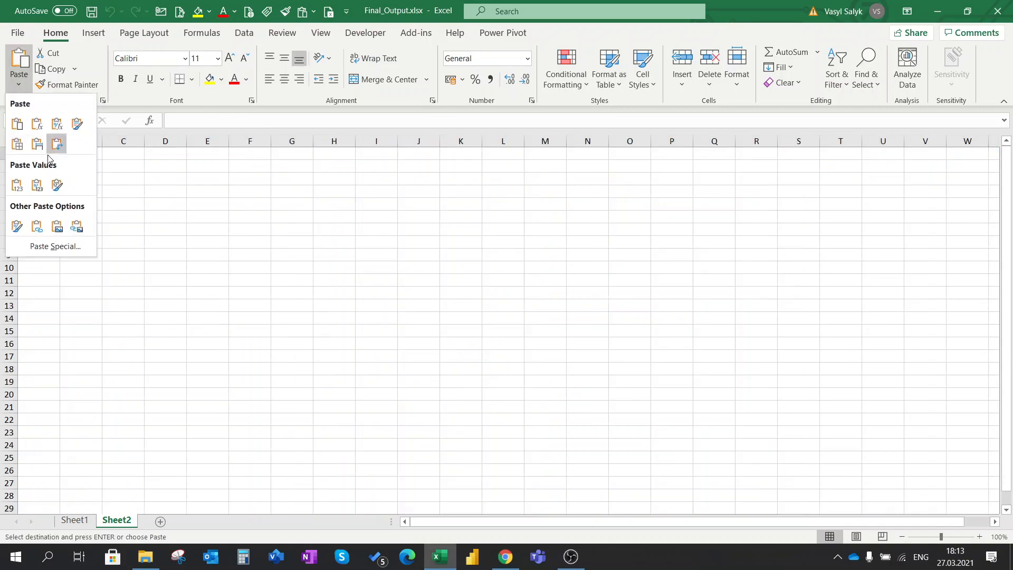
click(57, 146)
Widen column A to fit the header names and left-align them.
drag(60, 141, 149, 179)
click(154, 191)
click(52, 140)
click(269, 79)
click(296, 252)
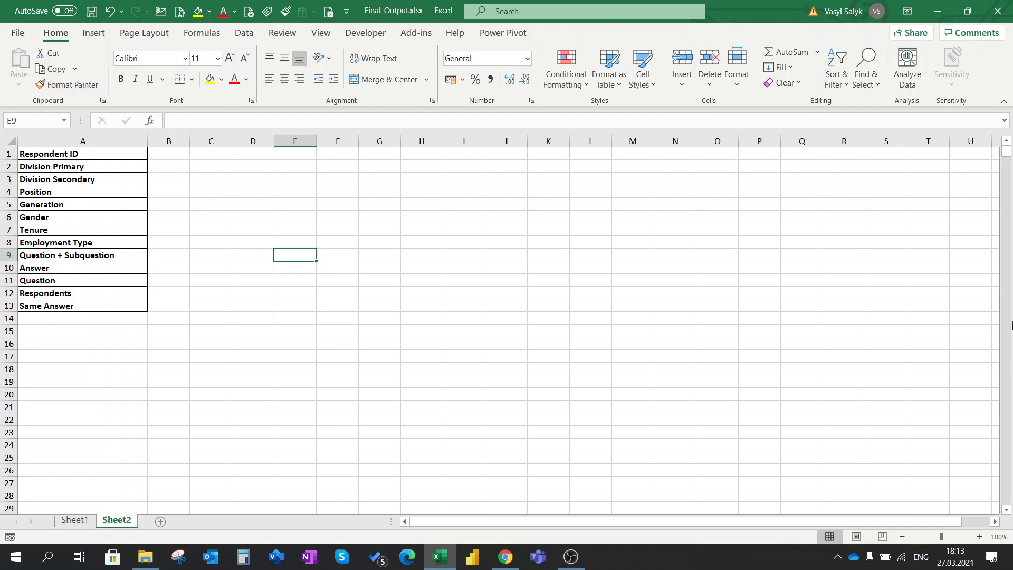
Enter the formula =TRANSPOSE(Sheet1!1:1) in cell C1 of Sheet2.
drag(79, 153, 95, 303)
click(197, 150)
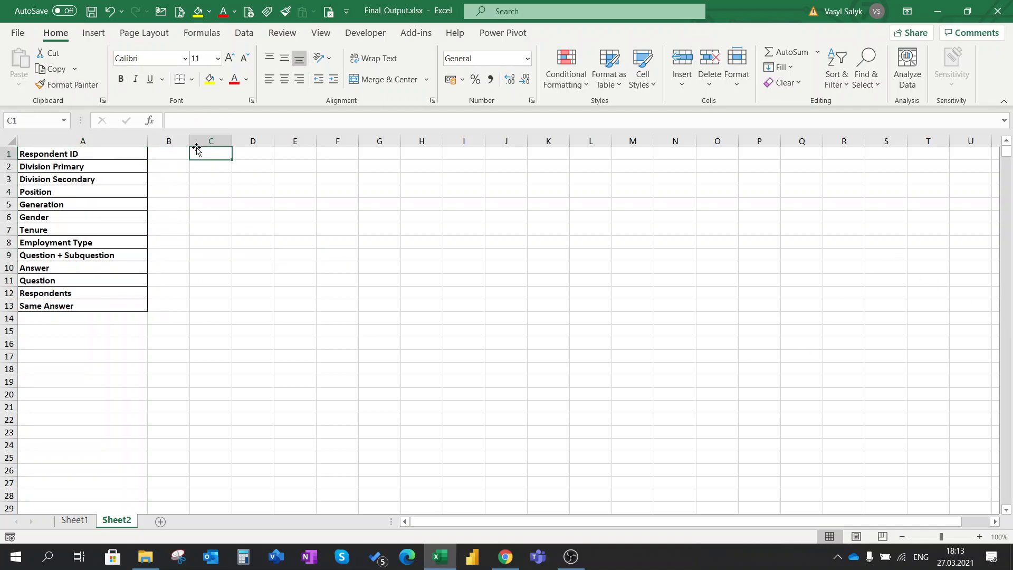
text(=re)
key(BackSpace)
key(BackSpace)
text(tra)
key(Tab)
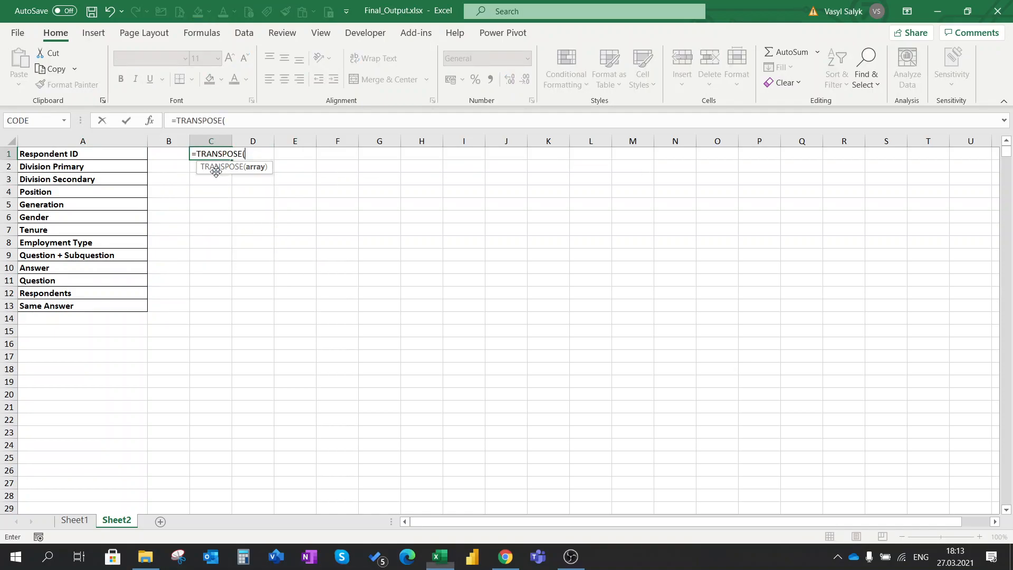
click(74, 520)
click(9, 154)
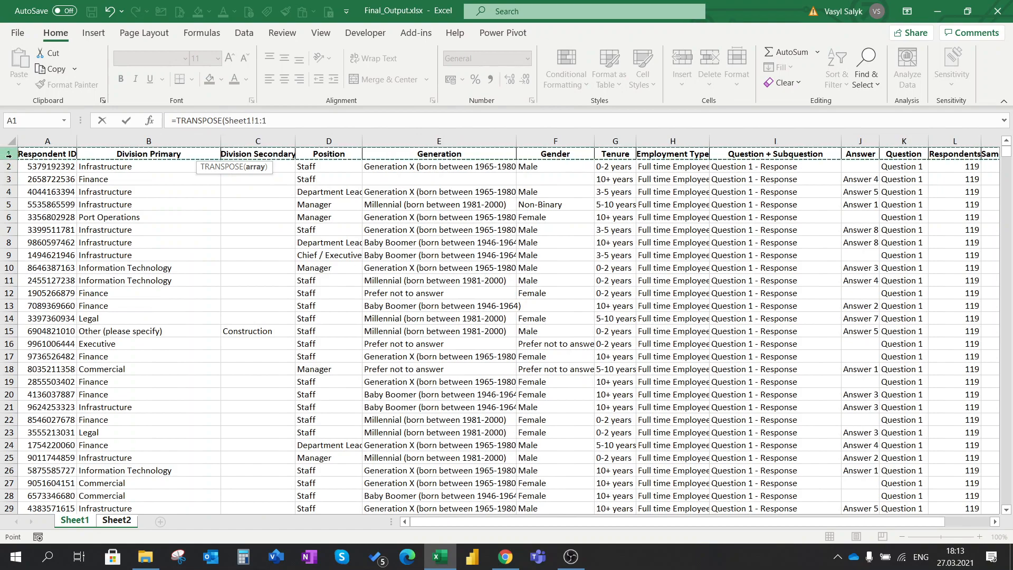
text())
key(Return)
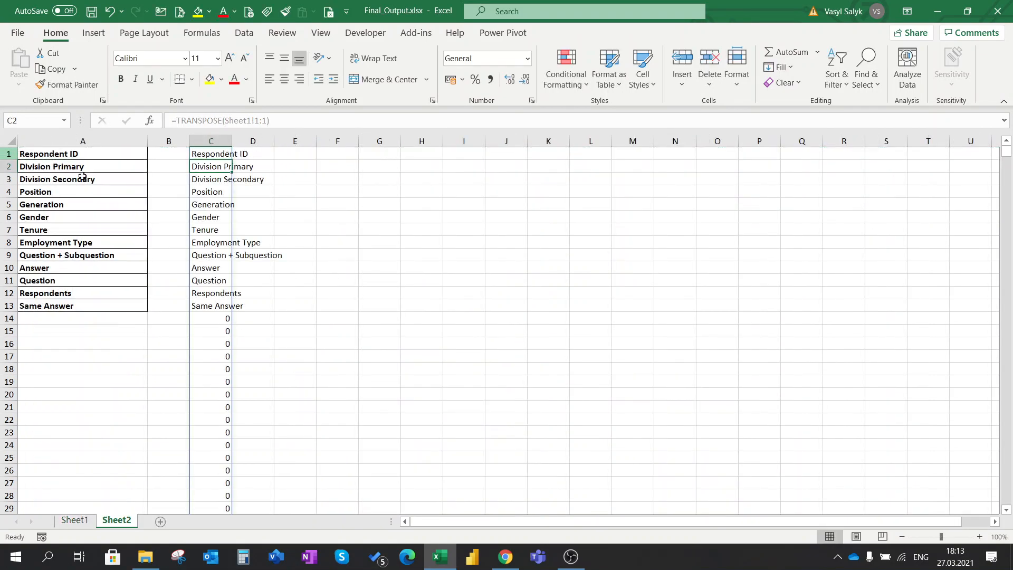
Widen column C to fit the transposed header names.
drag(233, 141, 320, 143)
drag(60, 153, 267, 300)
click(338, 268)
Copy the header names in C1:C13 and paste them into a new Notepad document.
click(247, 152)
drag(249, 167, 258, 301)
key(ctrl+c)
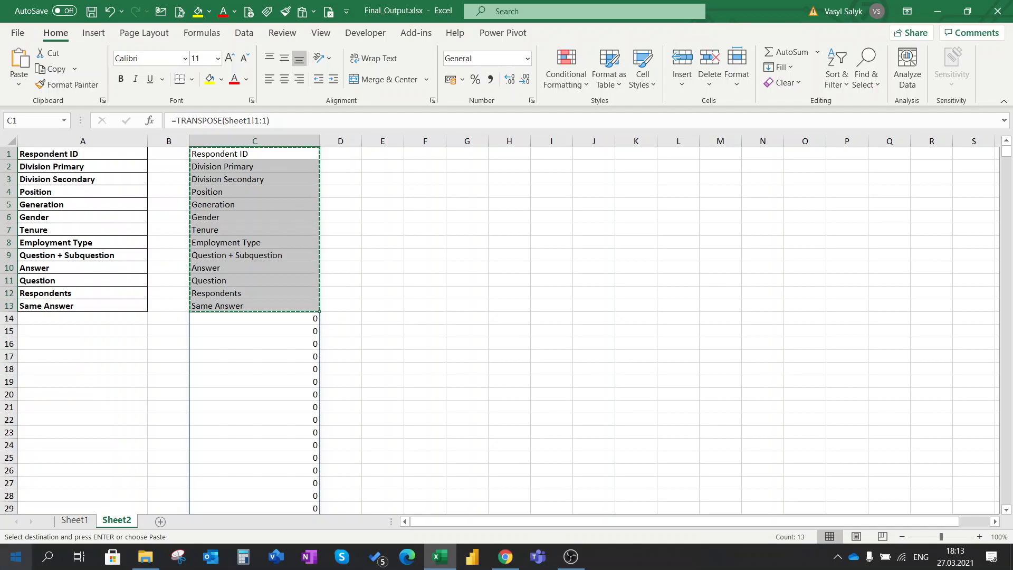
click(48, 558)
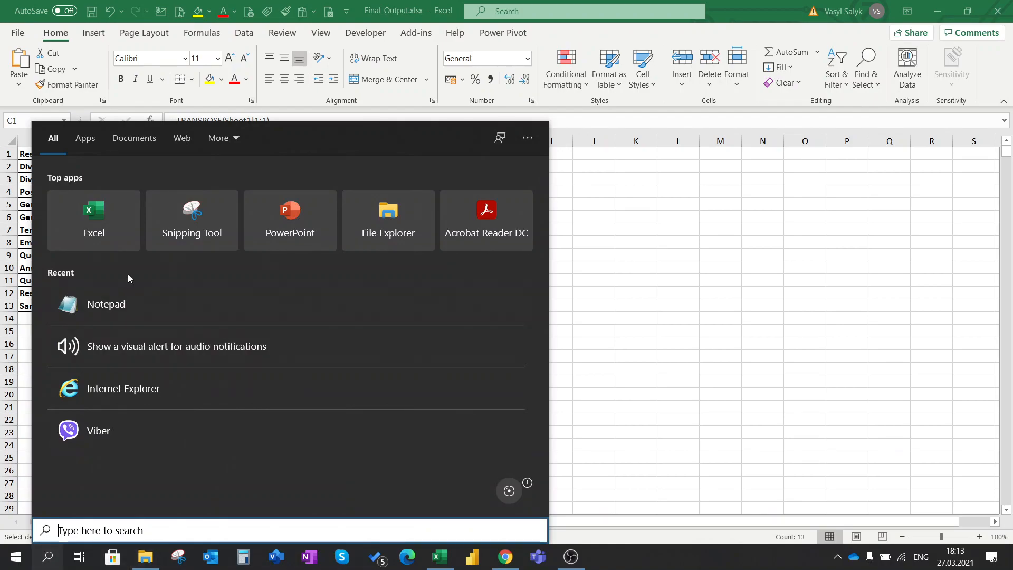
click(127, 292)
key(ctrl+v)
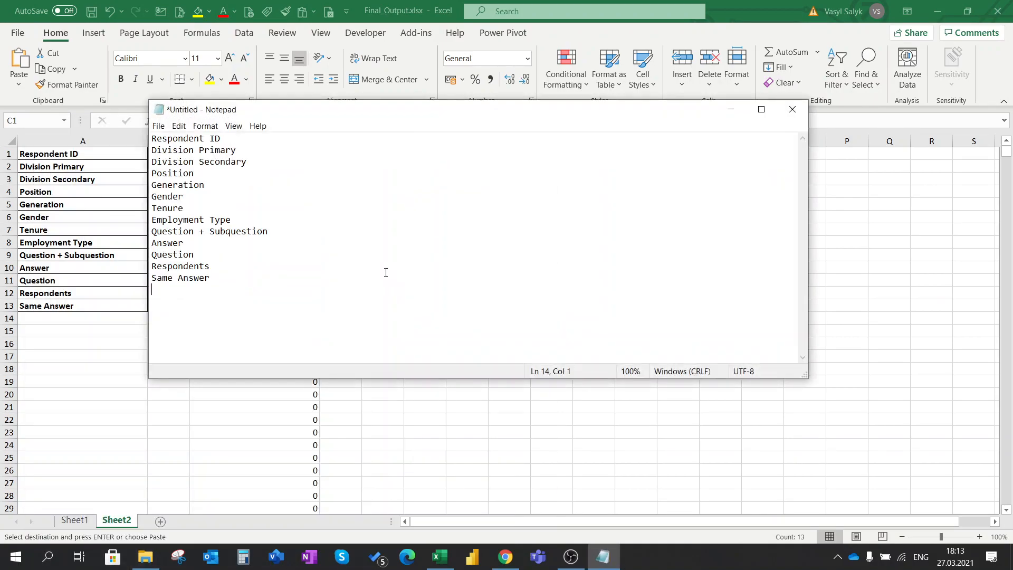
Insert a dashed separator line between "Employment Type" and "Question + Subquestion", and review the fields on both sides of it.
click(246, 219)
key(Return)
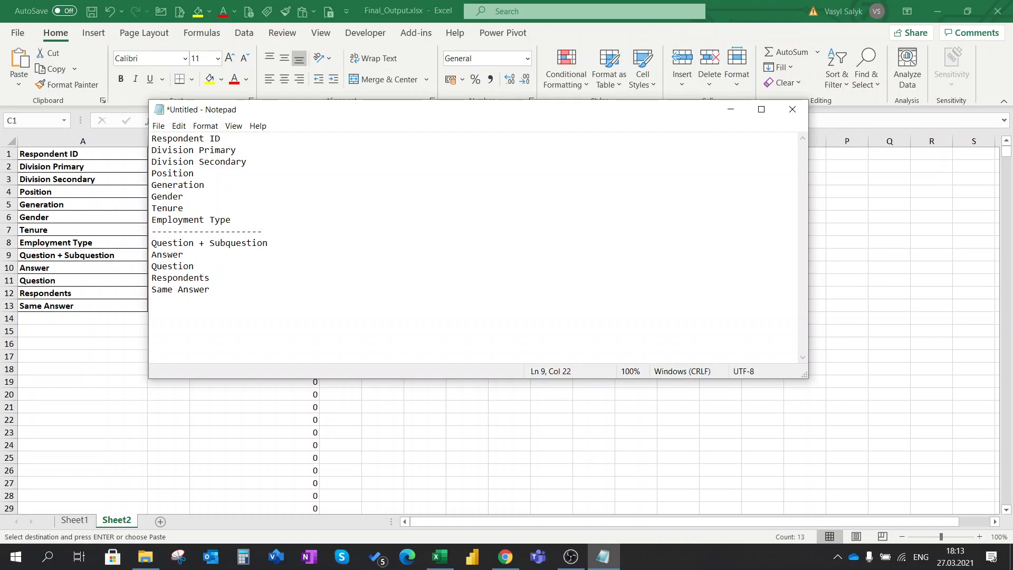
drag(247, 217, 126, 134)
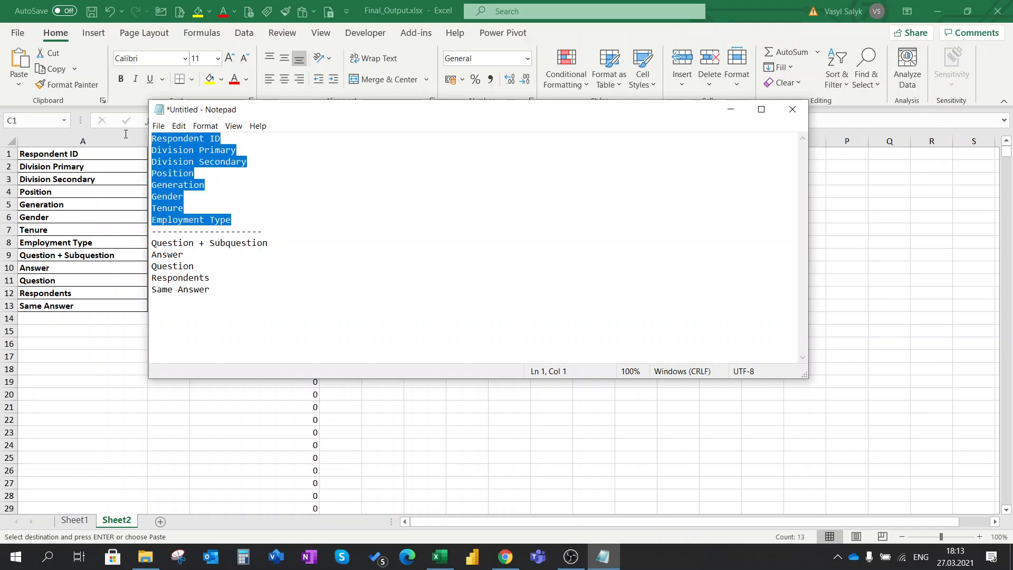
click(306, 248)
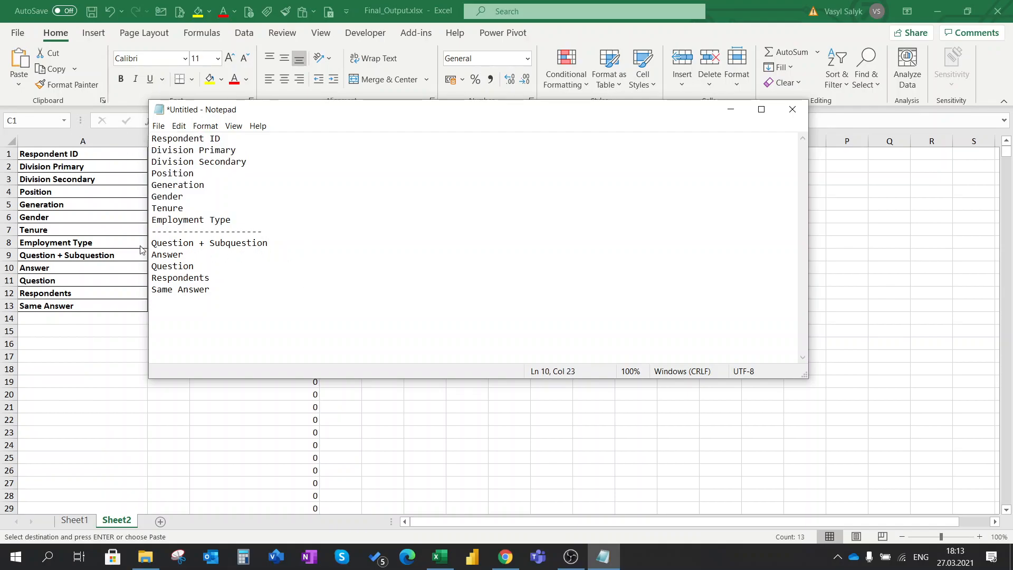
drag(151, 242, 284, 244)
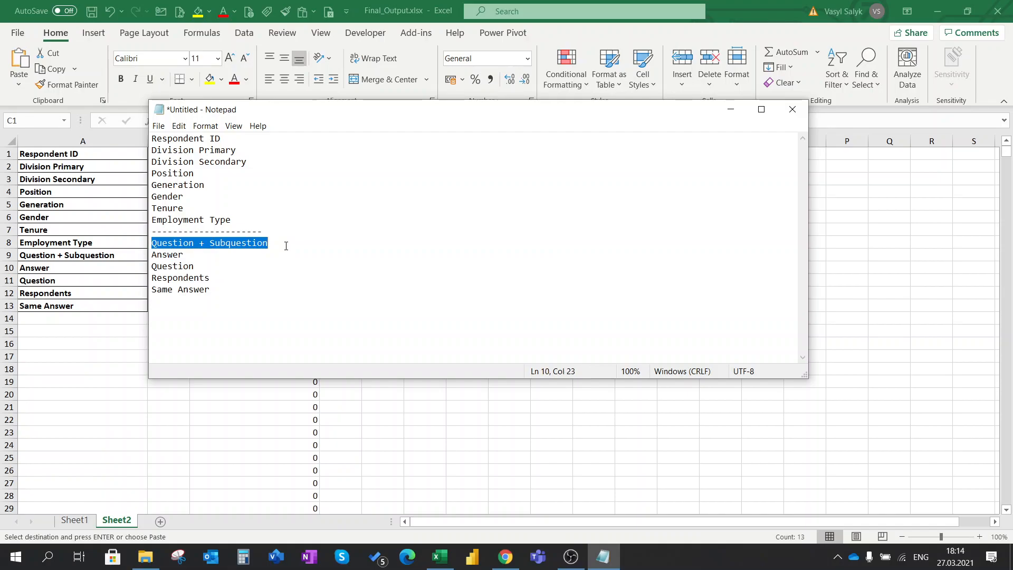
Insert dashed separator lines below "Question + Subquestion" and below "Answer" in the Notepad field list.
click(284, 245)
key(Return)
text(-)
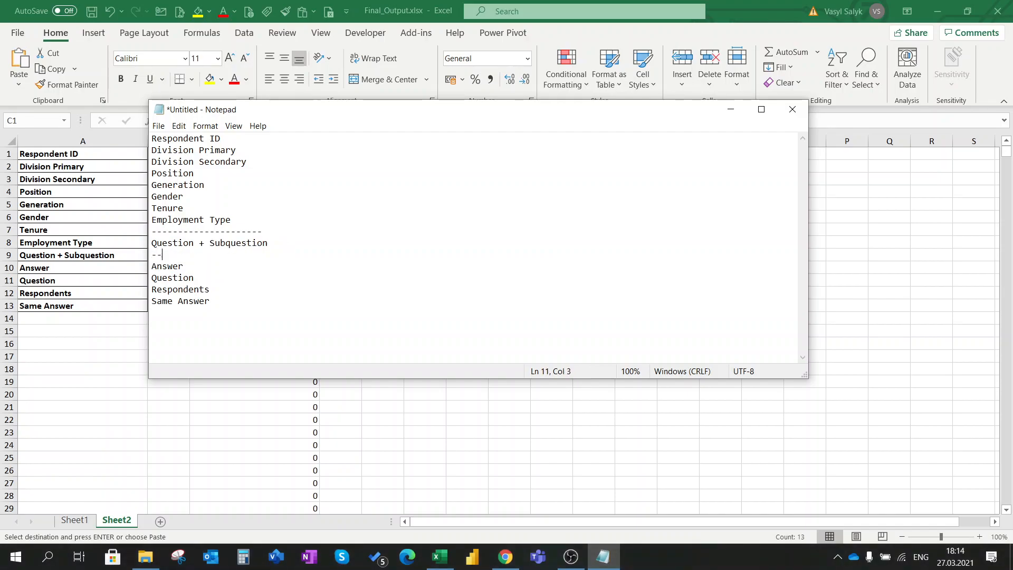
text(---------------------)
click(238, 264)
key(Return)
text(-----------------------)
Insert a dashed separator line below "Question" and review the Respondents and Same Answer fields beneath it.
click(221, 288)
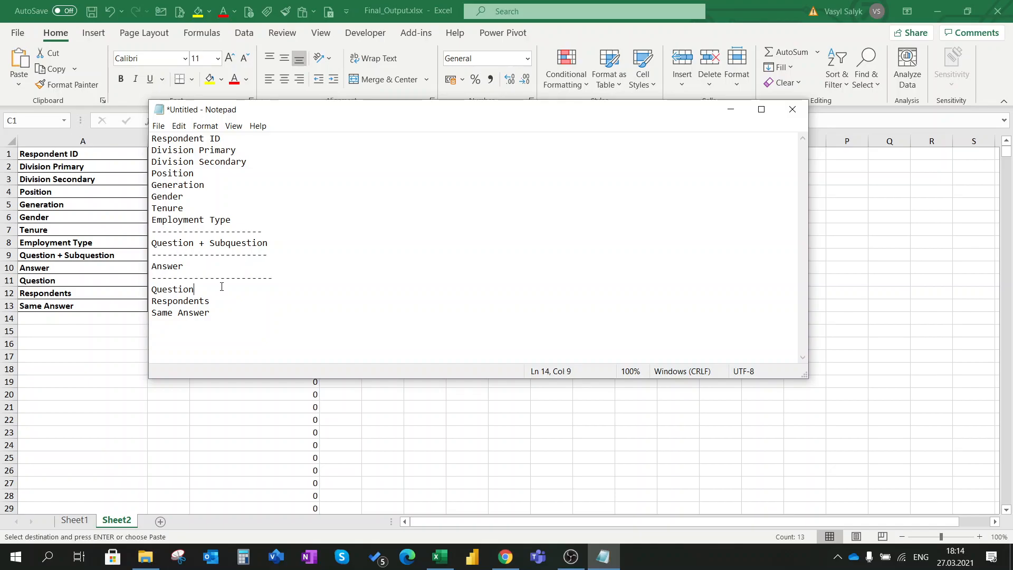
key(Return)
text(----------------------)
key(BackSpace)
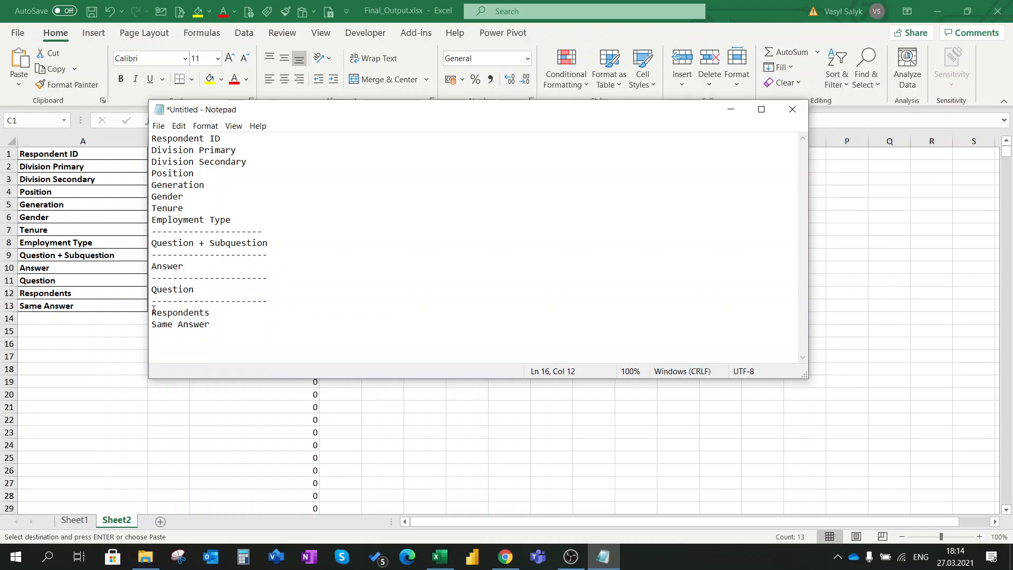
double_click(236, 313)
drag(152, 325, 241, 329)
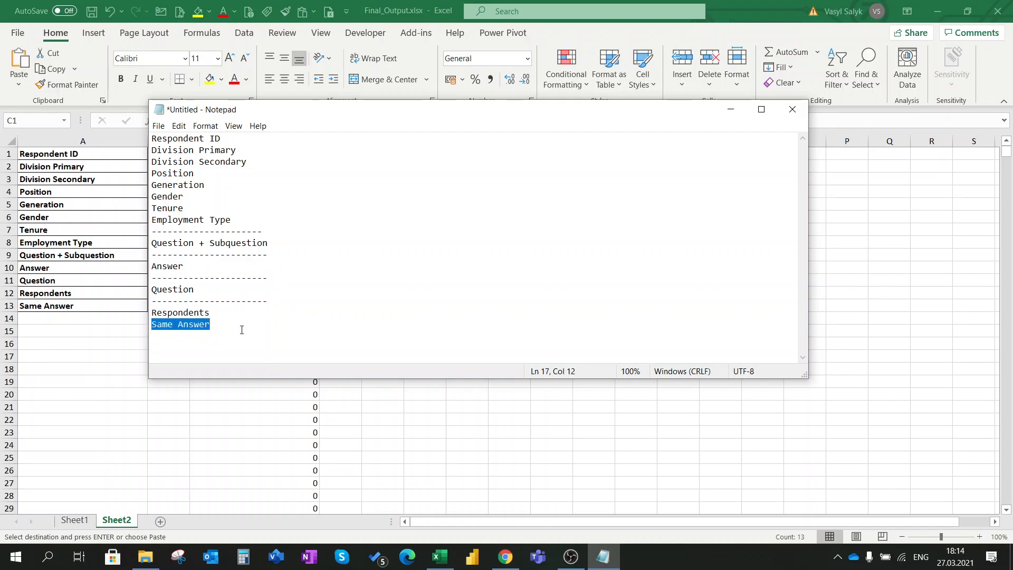
Switch to the Final_Output workbook and compare the Respondents values on Sheet1 with the Question + Subquestion column.
key(alt+Tab)
click(75, 521)
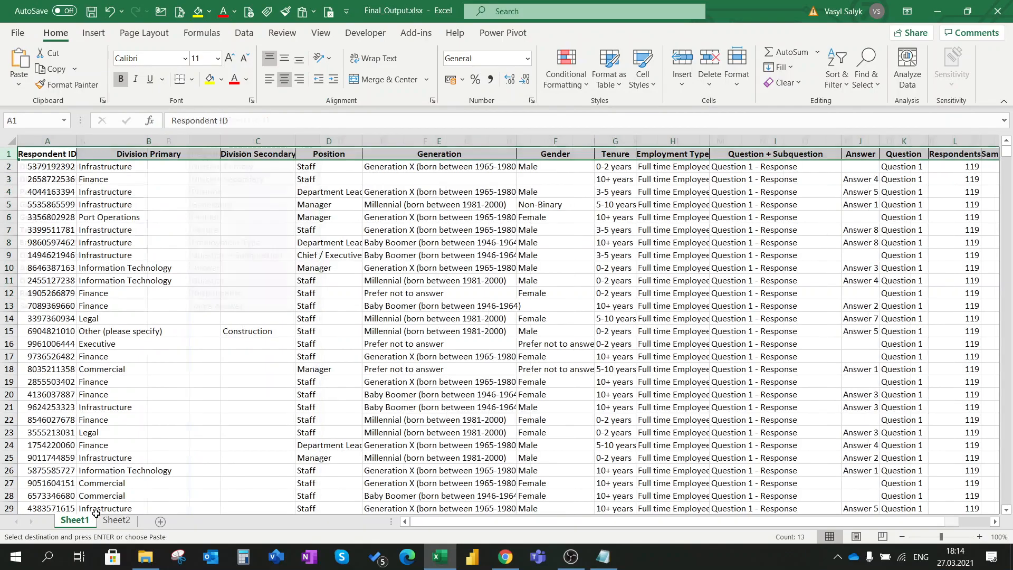
drag(507, 527, 825, 523)
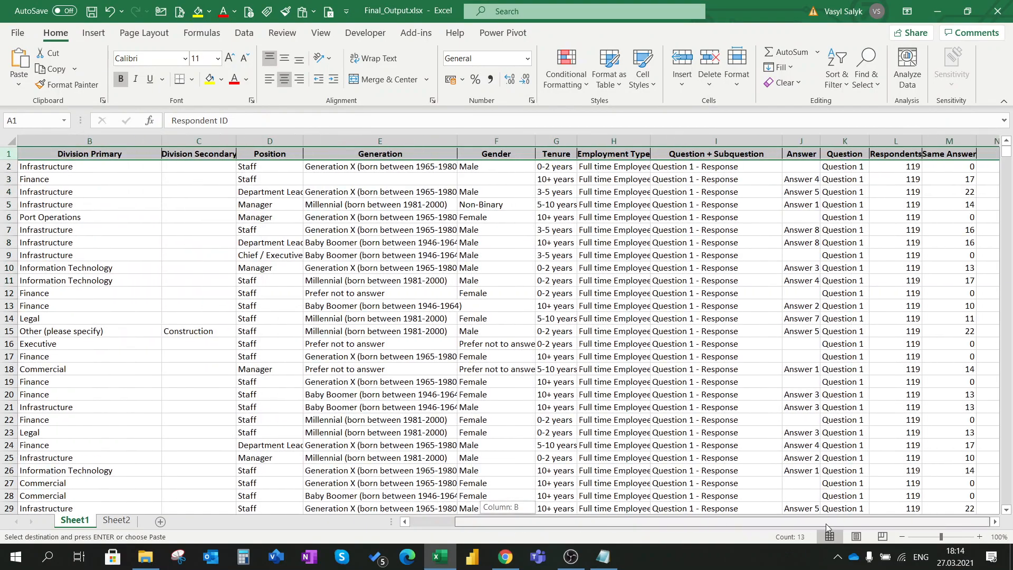
click(906, 167)
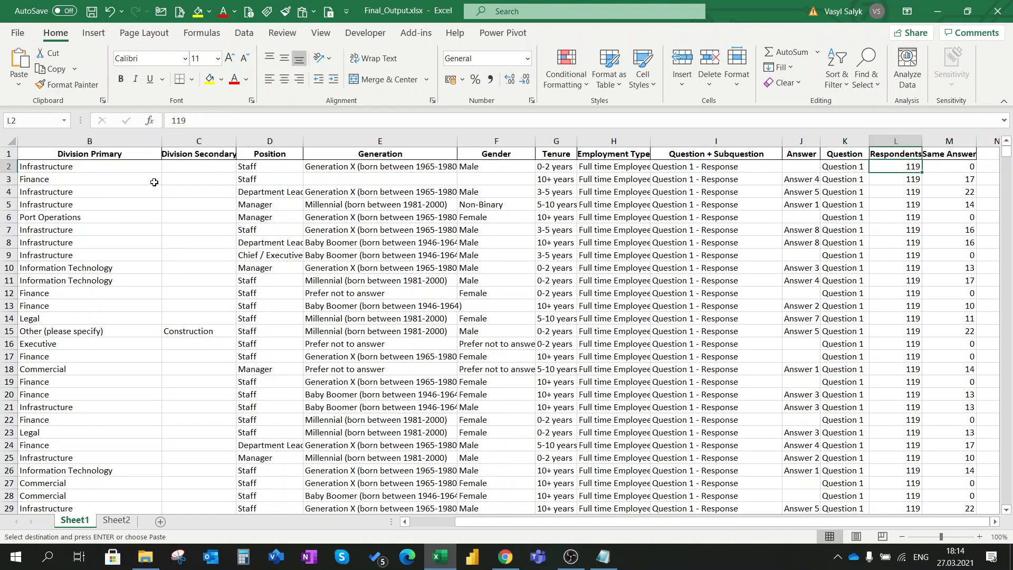
click(827, 166)
click(911, 168)
click(823, 168)
click(906, 169)
click(838, 166)
click(779, 164)
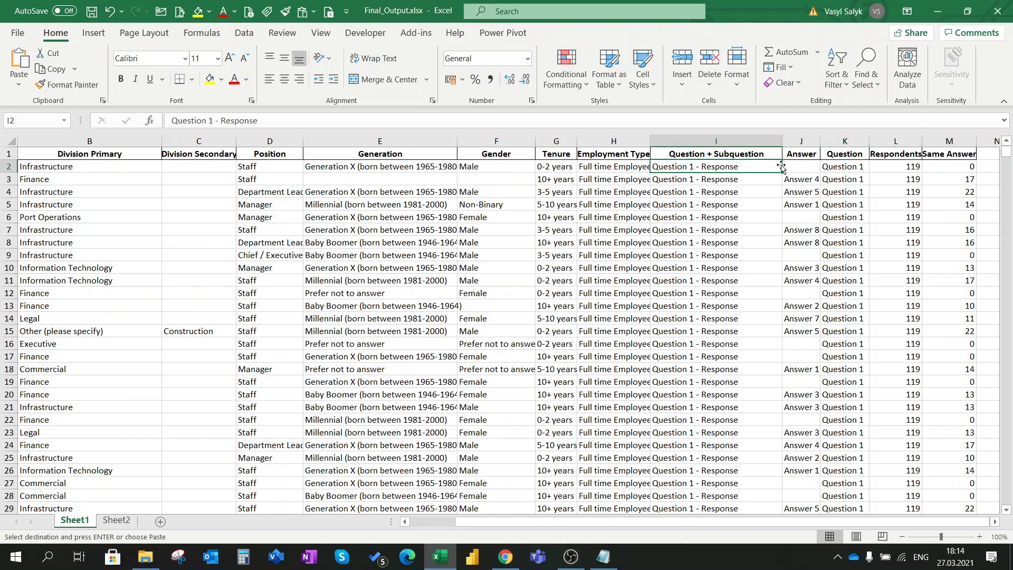
Examine how the Same Answer values relate to the Question + Subquestion and Answer columns in rows 2 and 3.
click(963, 166)
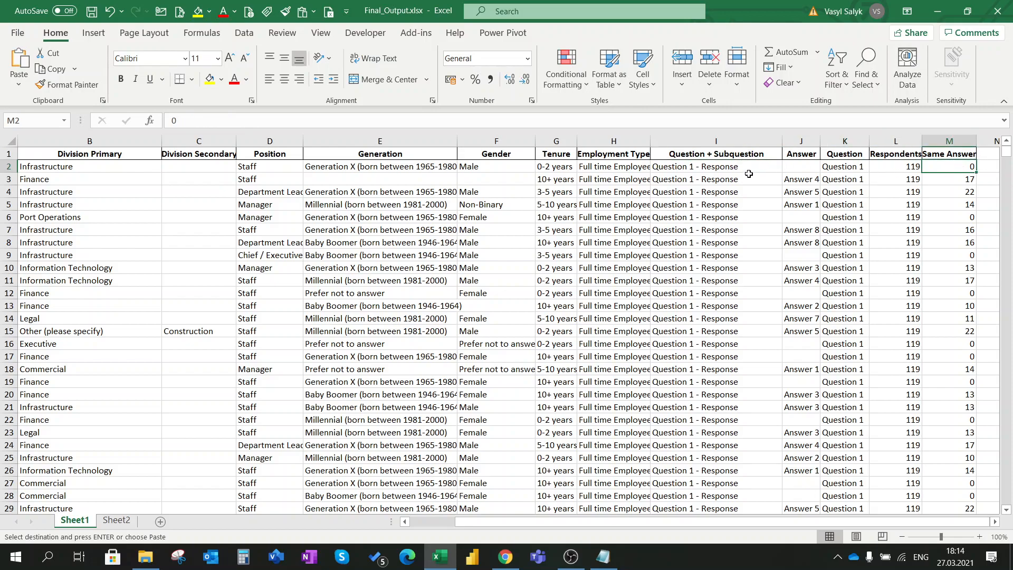
click(710, 166)
click(803, 166)
drag(741, 187, 753, 181)
click(791, 179)
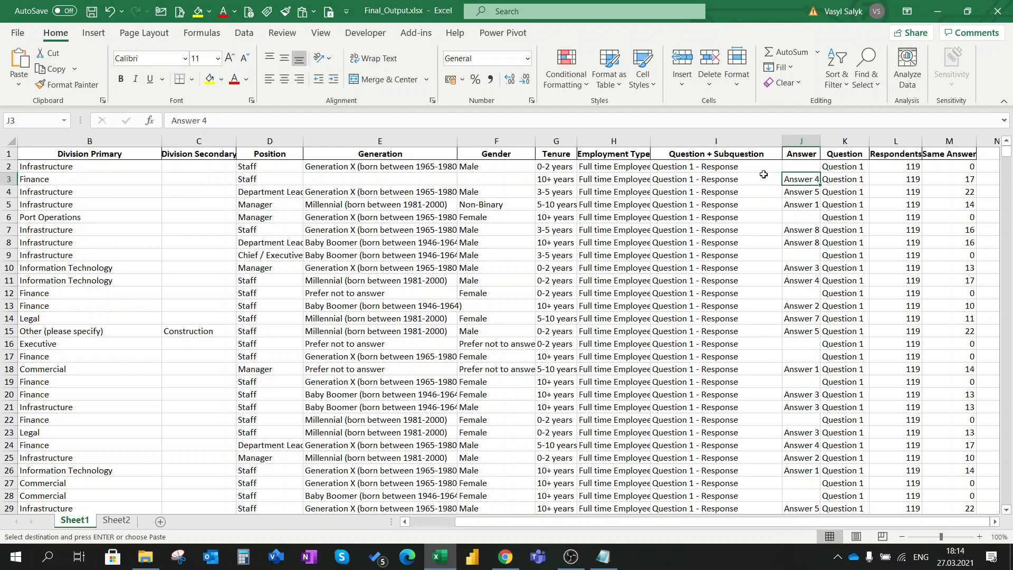
click(720, 180)
click(719, 168)
drag(726, 187, 740, 182)
click(795, 178)
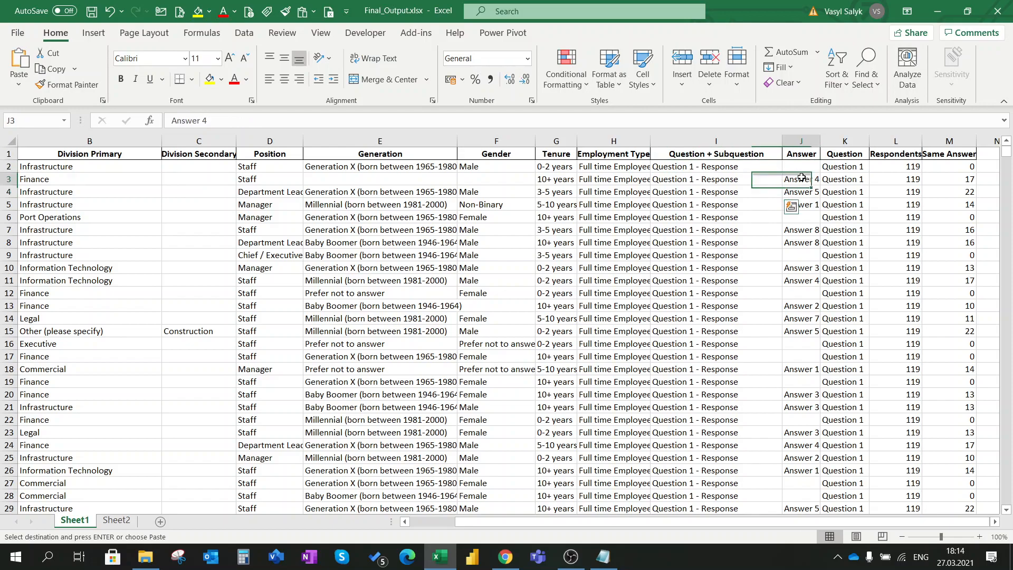
click(848, 179)
click(913, 178)
key(Right)
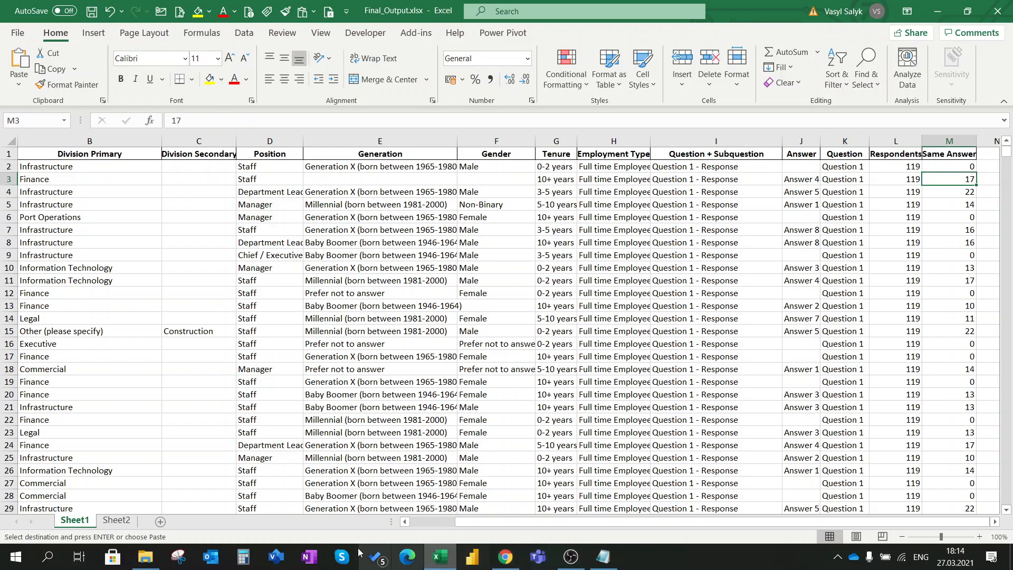
Create a blank workbook and import the Excel file "Data - Survey Monkey Output.xlsx" from the Desktop folder.
key(ctrl+n)
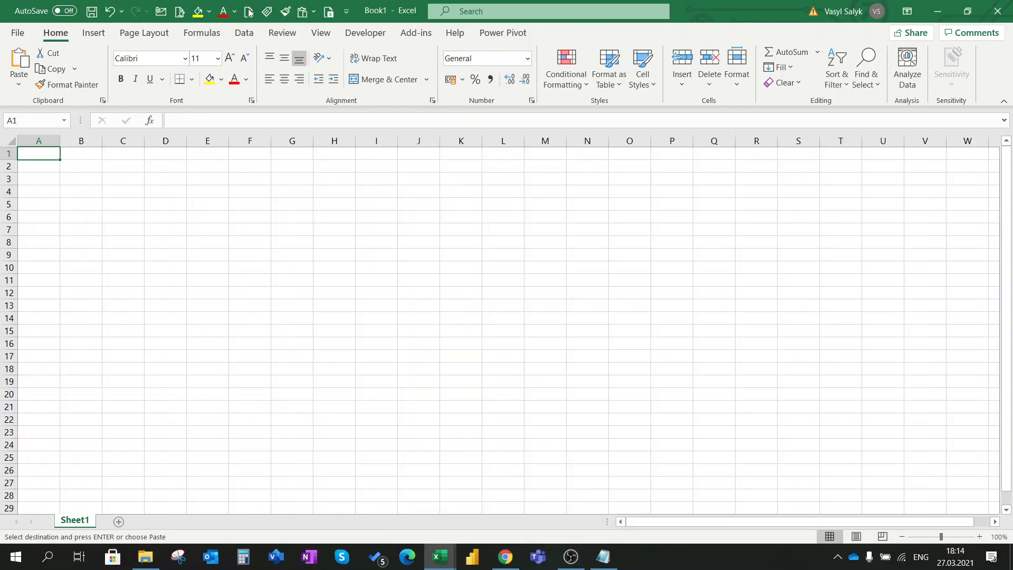
click(244, 35)
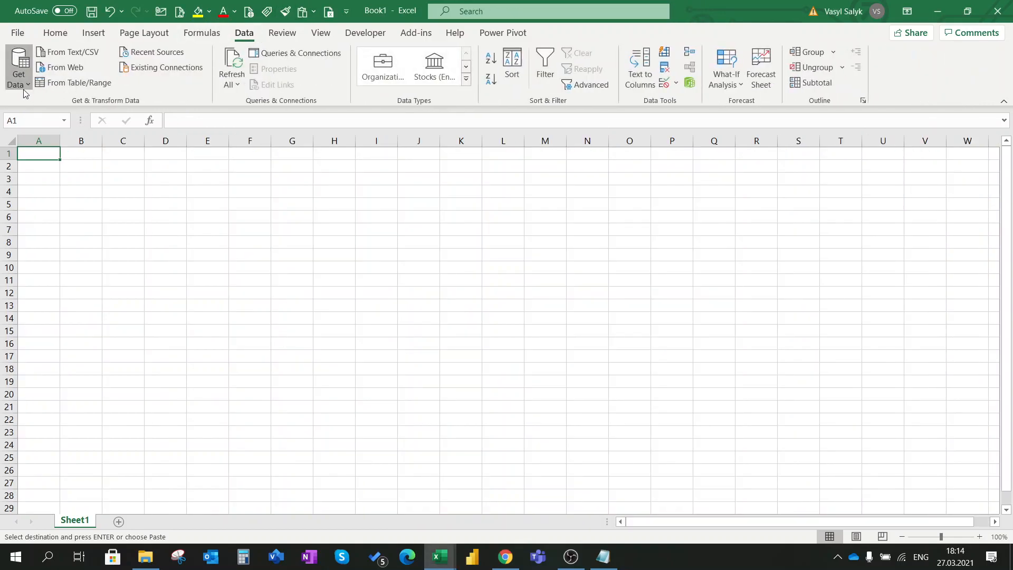
click(19, 74)
mouse_move(58, 108)
click(255, 109)
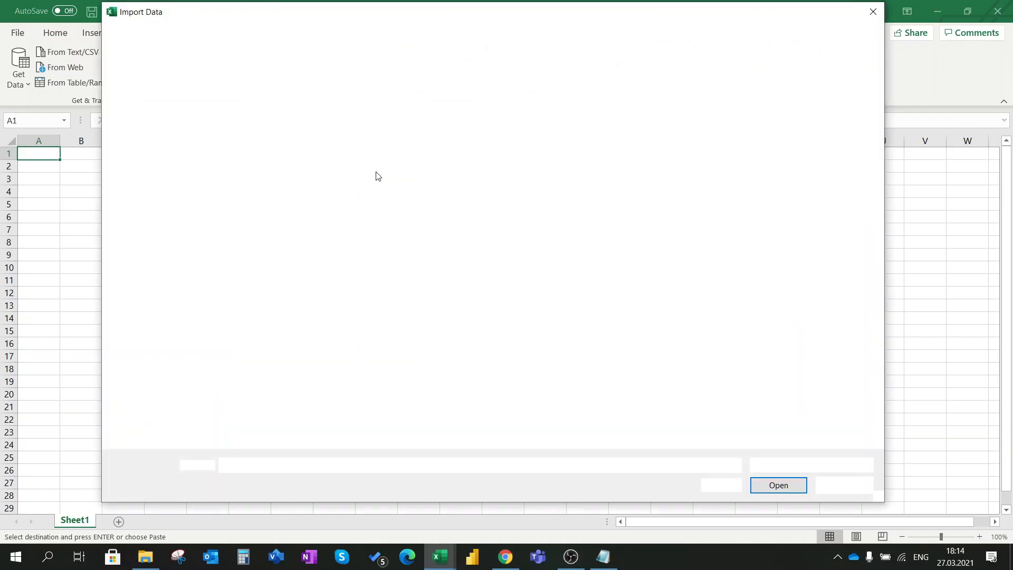
click(150, 151)
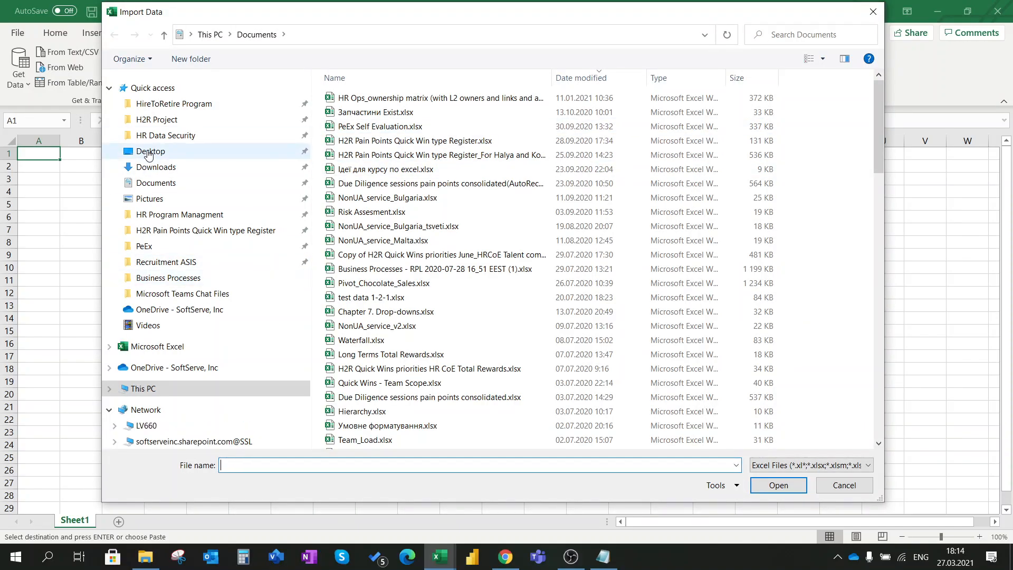
click(378, 114)
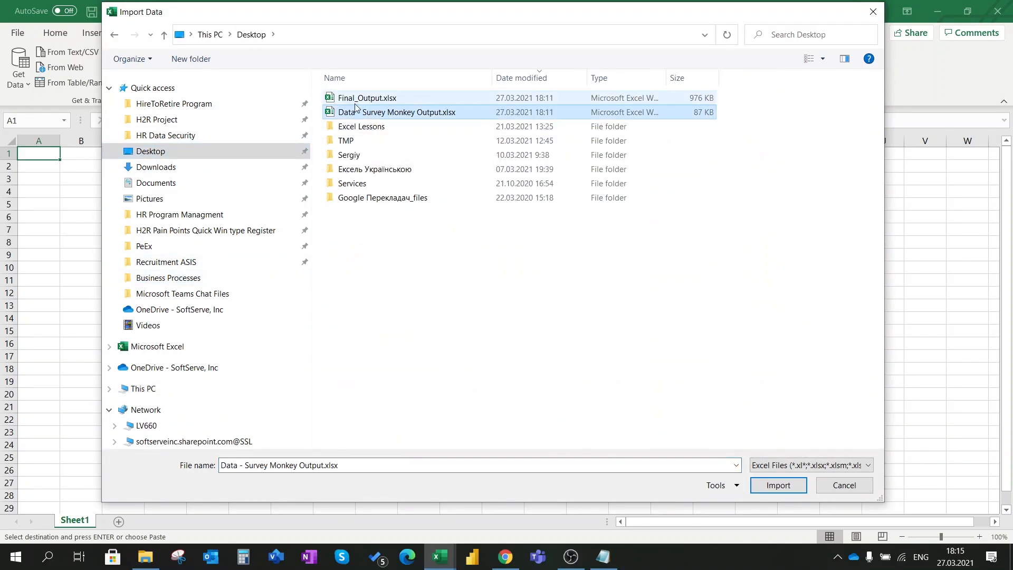
click(778, 485)
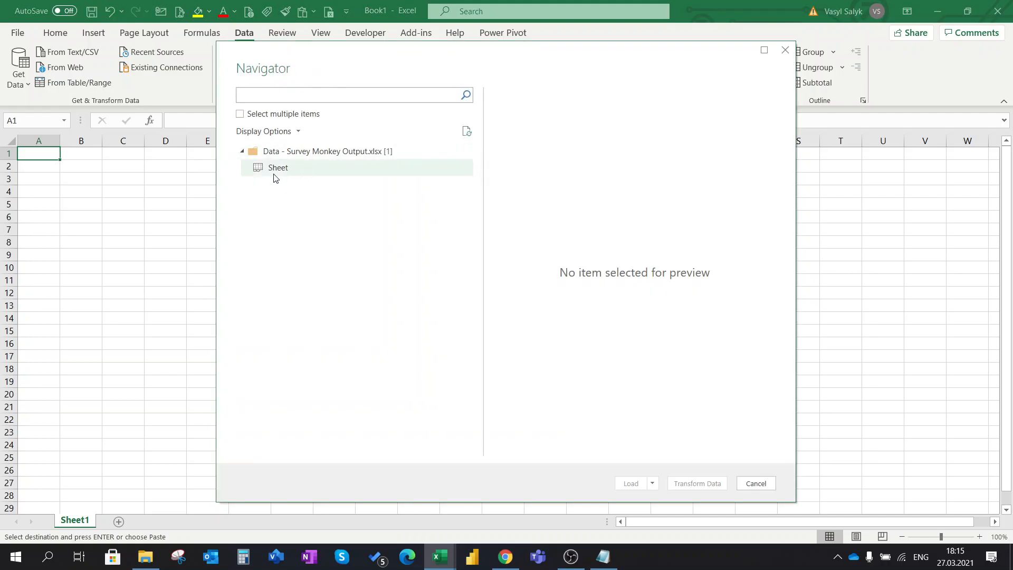
Open the imported file's worksheet "Sheet" in the Power Query Editor for transformation and expand the list of queries.
click(275, 169)
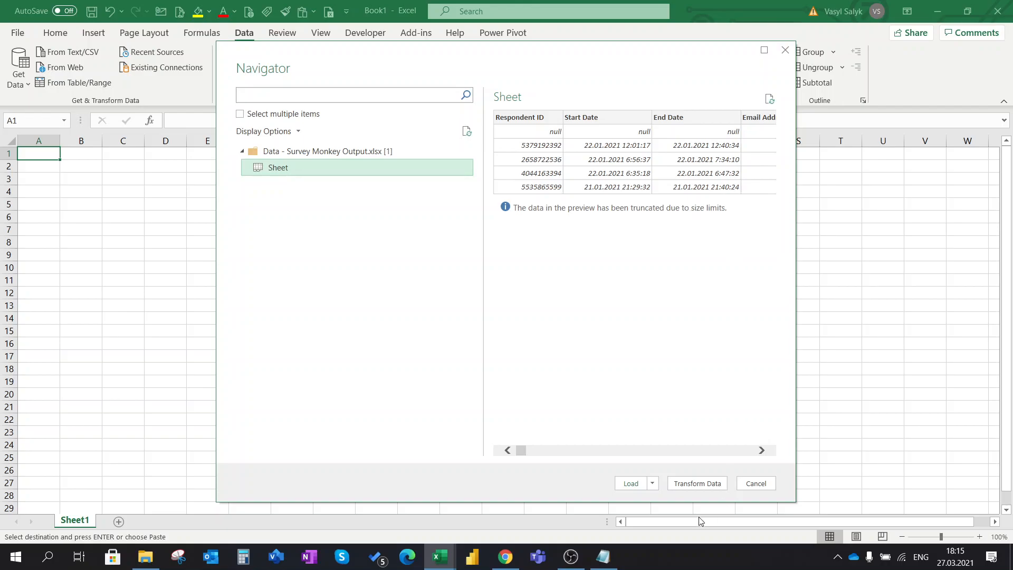
click(697, 484)
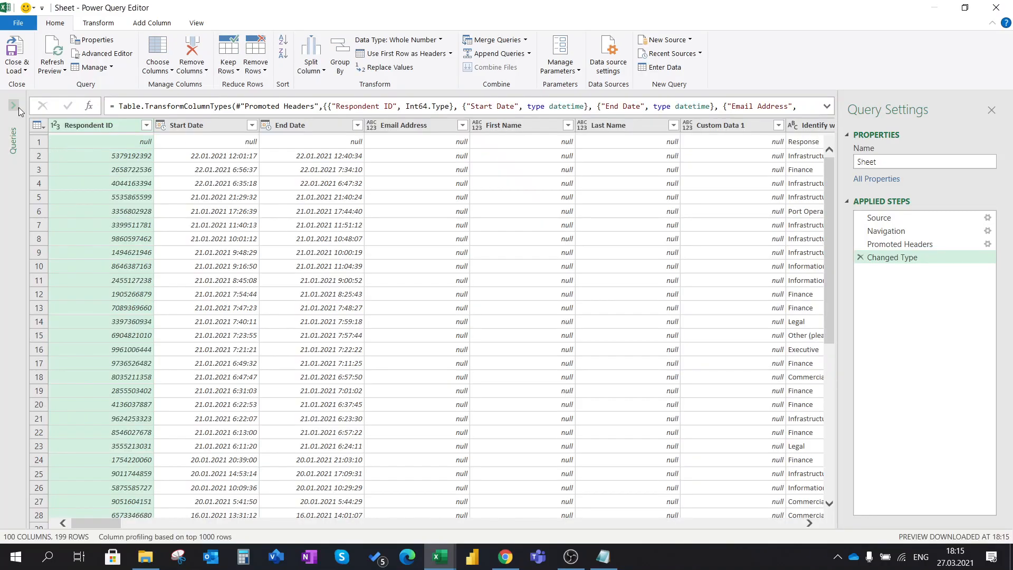
click(15, 106)
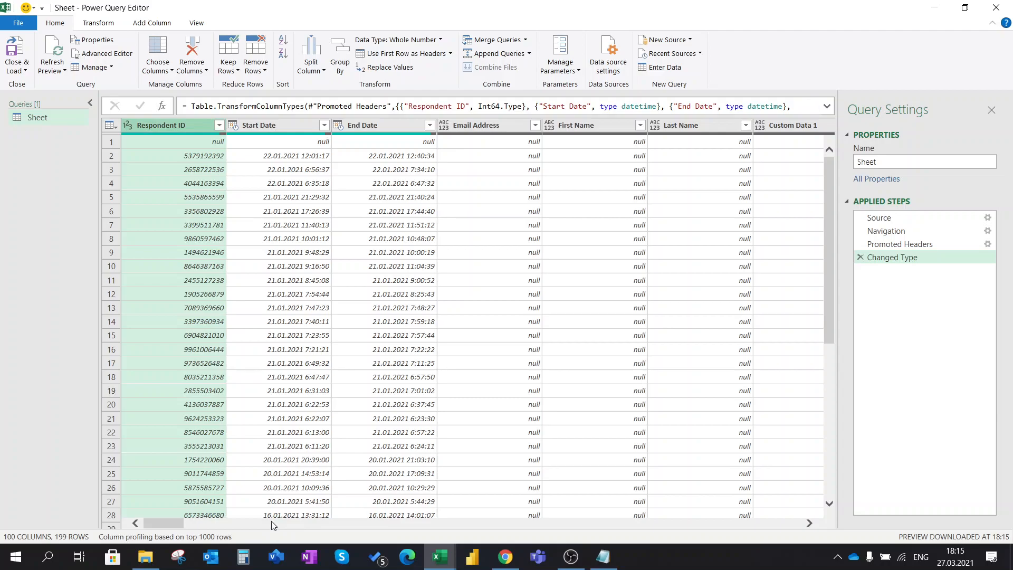
Inspect the first row and the Respondent ID column, and remove the Changed Type and Promoted Headers steps from the query.
click(114, 141)
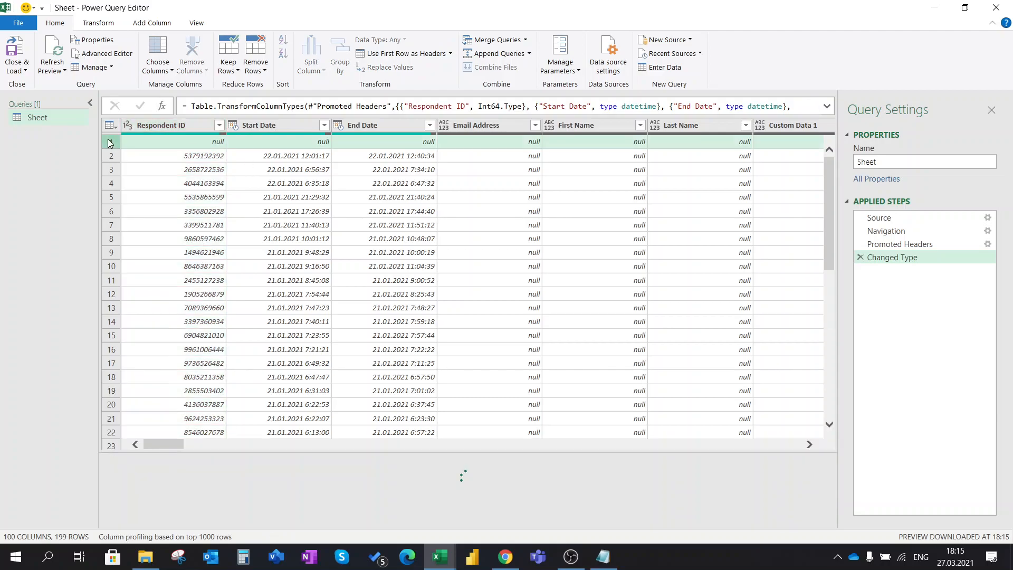
click(164, 134)
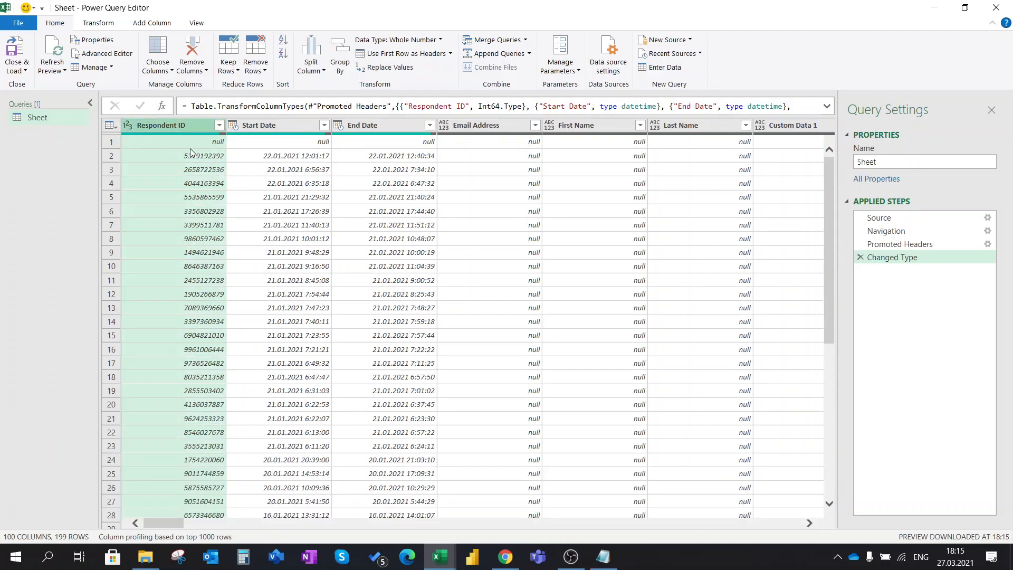
click(861, 257)
click(860, 244)
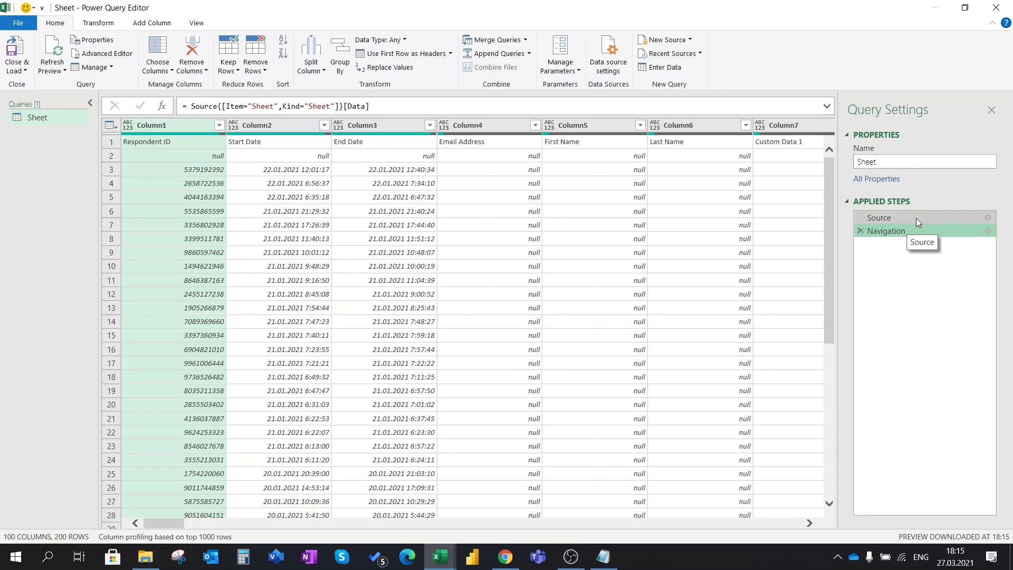
Transpose the whole table so the two header rows become Column1 and Column2.
click(150, 126)
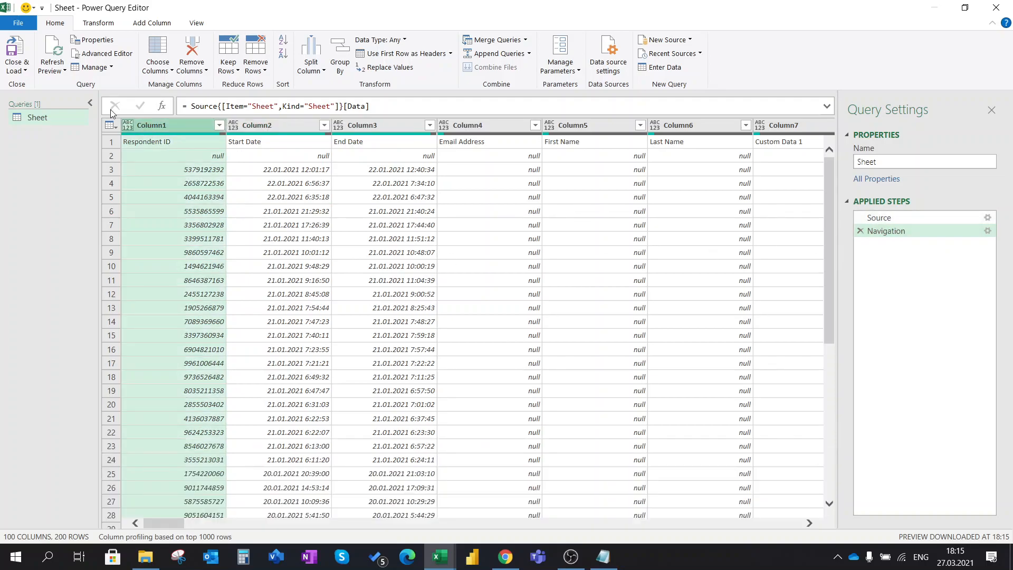
click(99, 23)
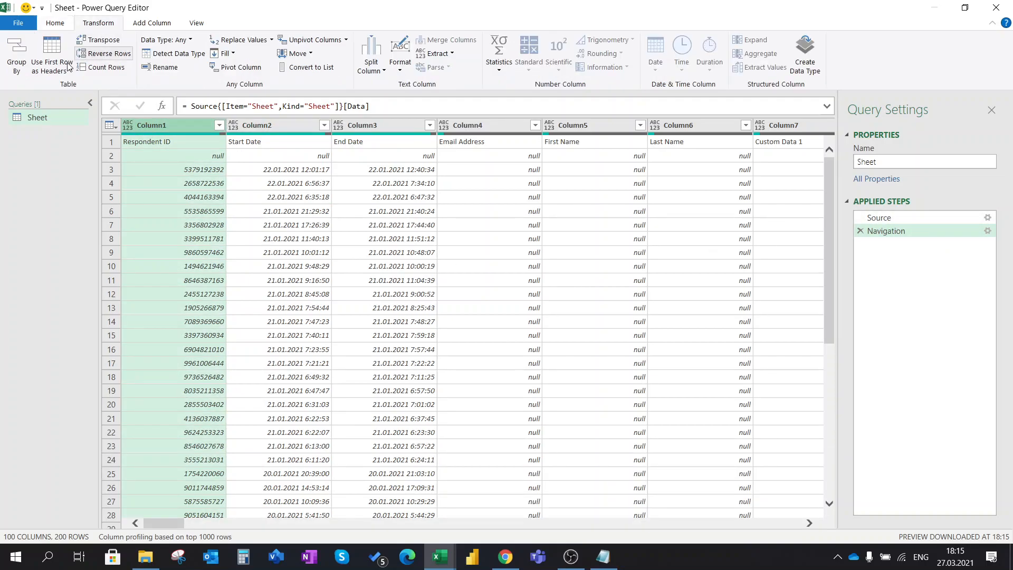
click(100, 40)
Examine the null gaps beneath the question names in Column1 of the transposed table.
scroll(253, 257, down, 4)
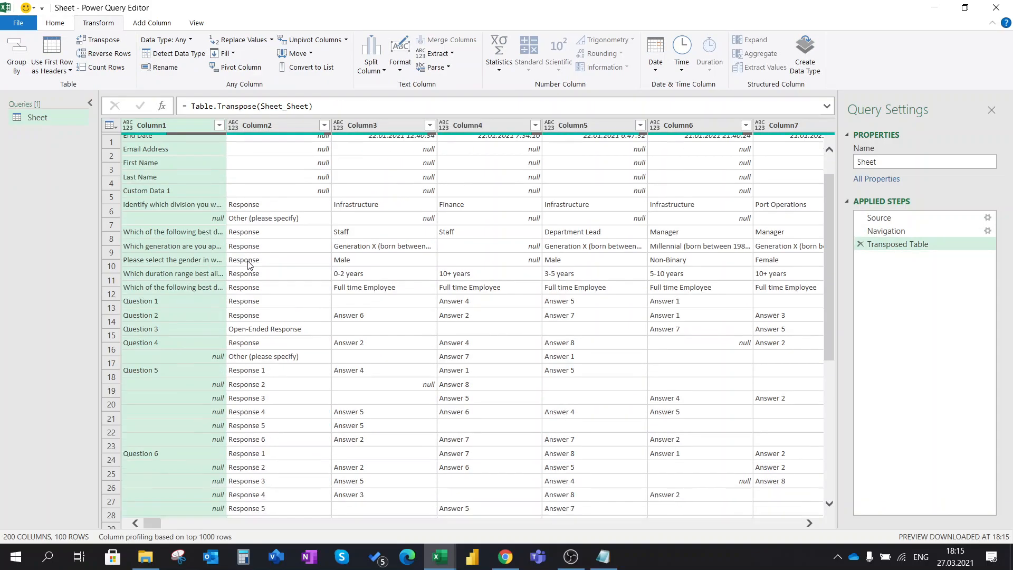
click(190, 186)
click(194, 204)
click(199, 236)
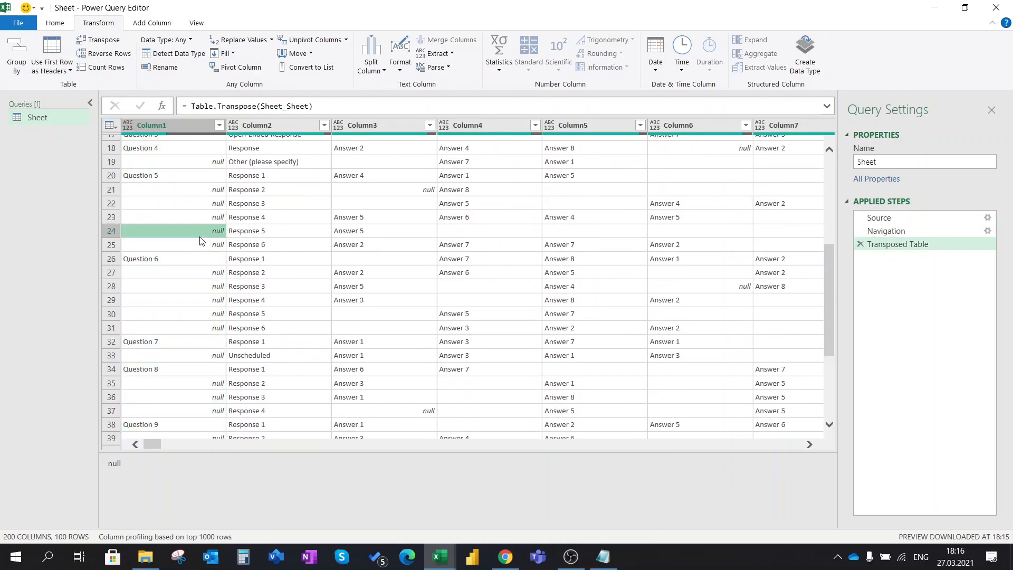
click(207, 189)
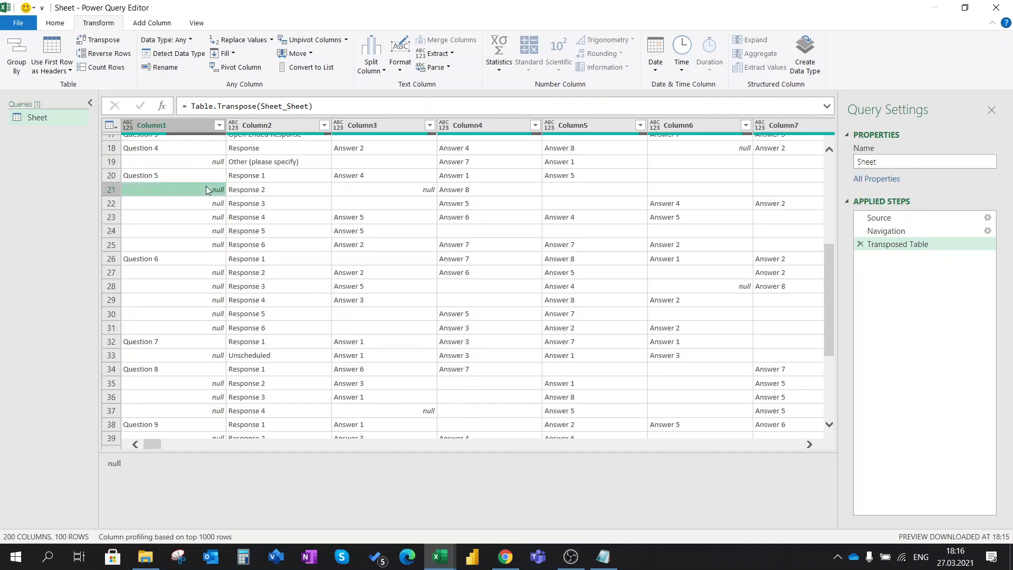
click(180, 175)
click(179, 189)
click(189, 218)
click(187, 230)
click(178, 178)
click(177, 190)
click(176, 205)
click(178, 233)
scroll(180, 253, down, 1)
click(178, 228)
click(182, 256)
scroll(189, 275, down, 2)
click(188, 275)
click(182, 329)
scroll(183, 316, down, 1)
scroll(196, 211, up, 10)
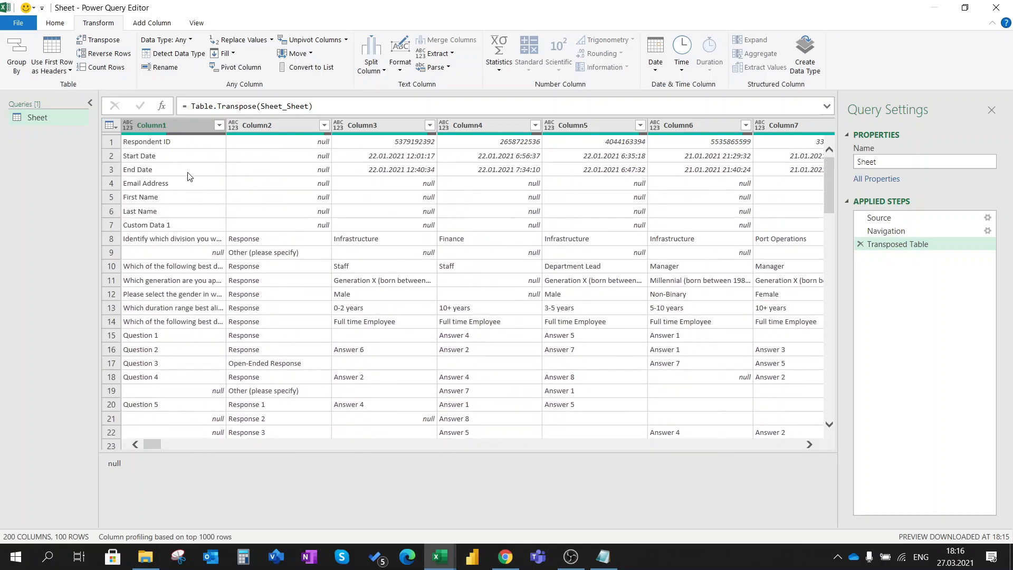
Fill the question names in Column1 down over the null cells.
click(176, 125)
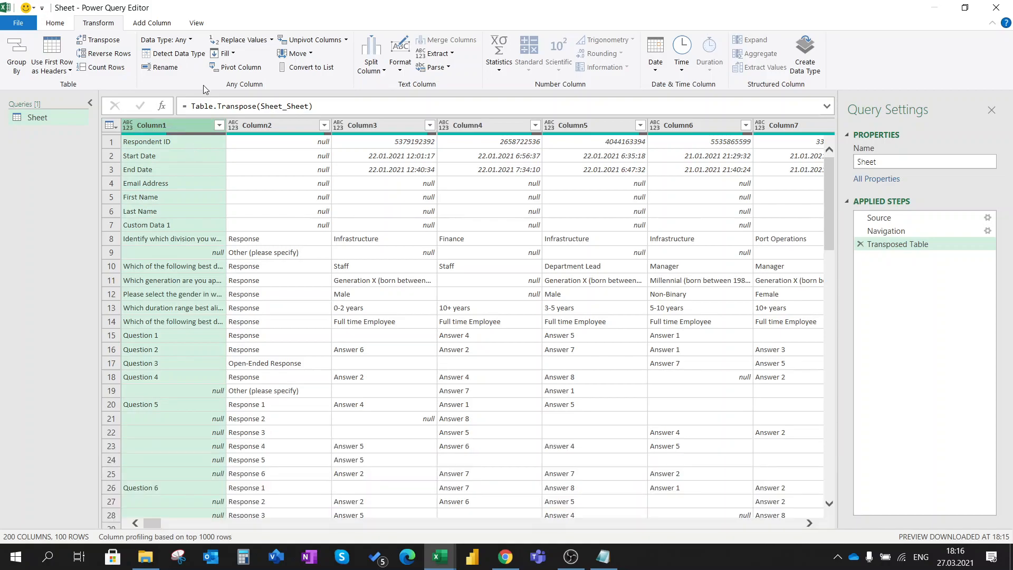
click(225, 54)
click(225, 67)
click(239, 290)
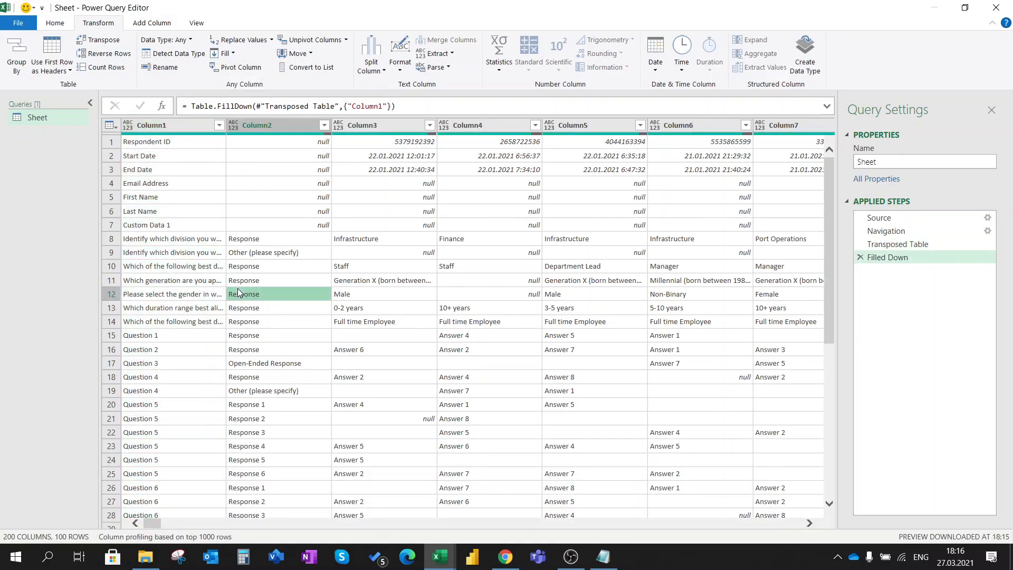
Merge Column1 and Column2 into one column named Merged, using the custom separator " - ".
click(197, 125)
click(603, 556)
mouse_move(272, 254)
mouse_down()
mouse_move(141, 247)
mouse_move(273, 245)
mouse_up()
click(166, 243)
click(140, 265)
ctrl+click(290, 125)
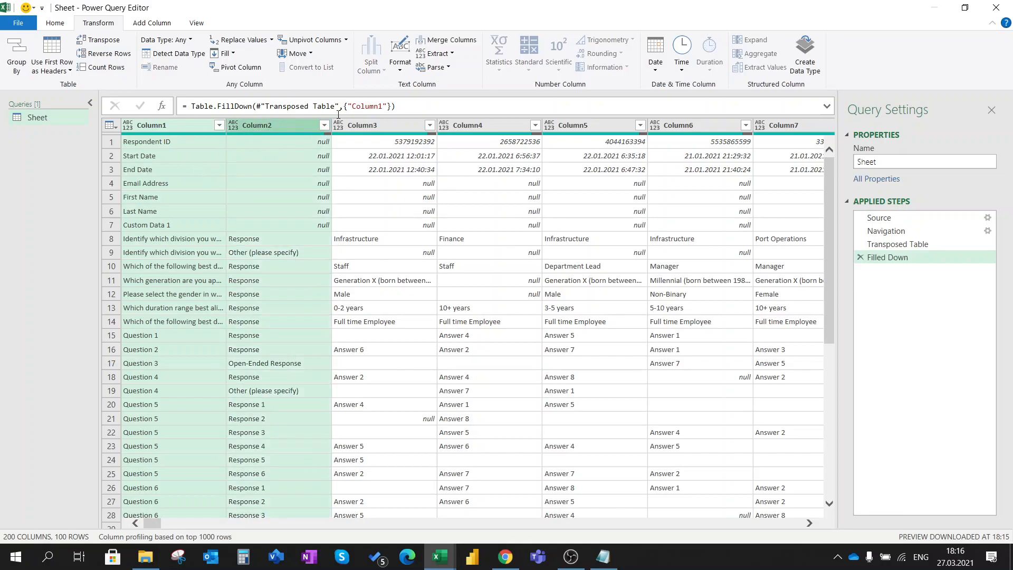
click(462, 41)
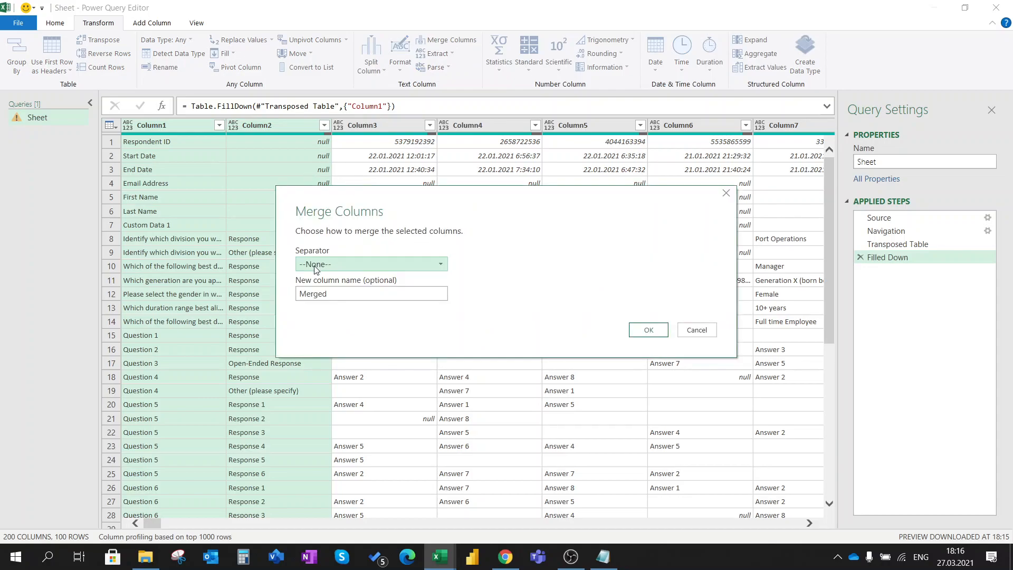
click(315, 269)
click(318, 370)
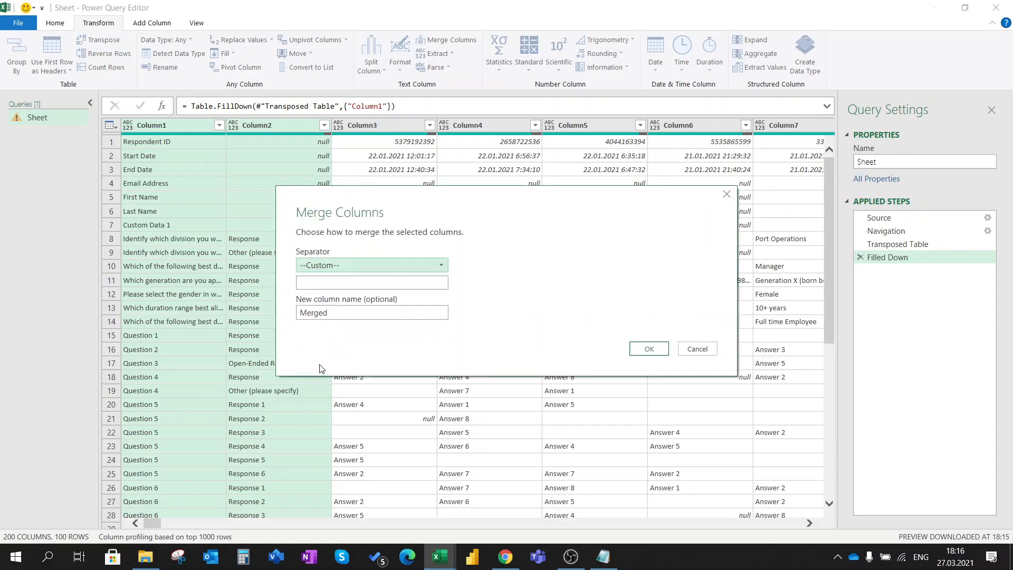
click(313, 283)
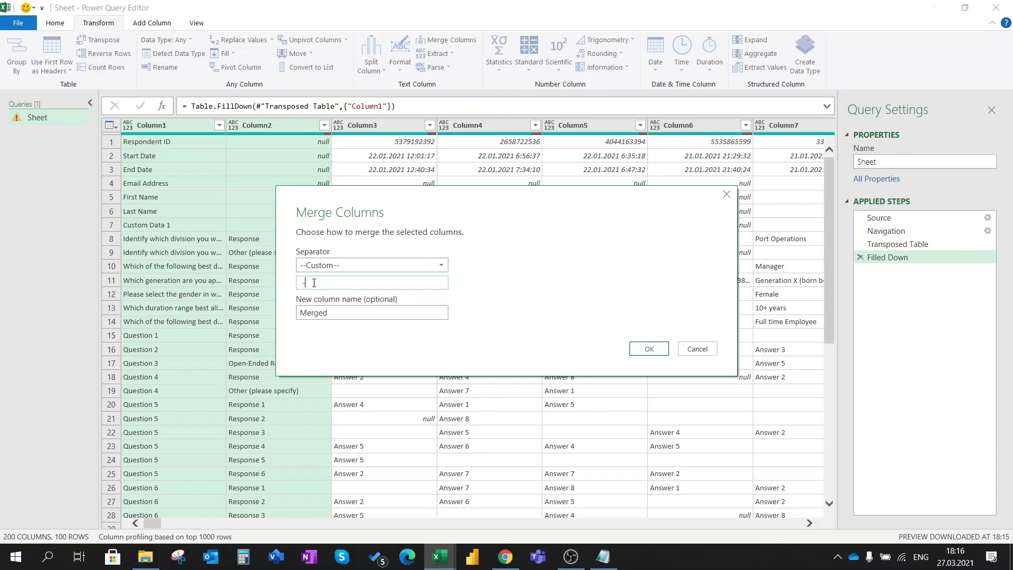
click(657, 351)
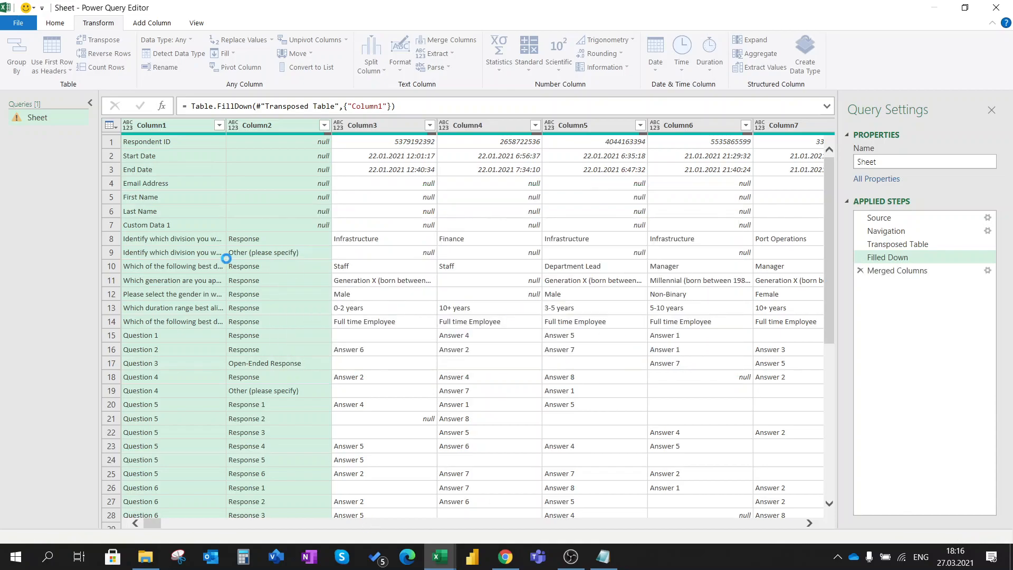
click(254, 265)
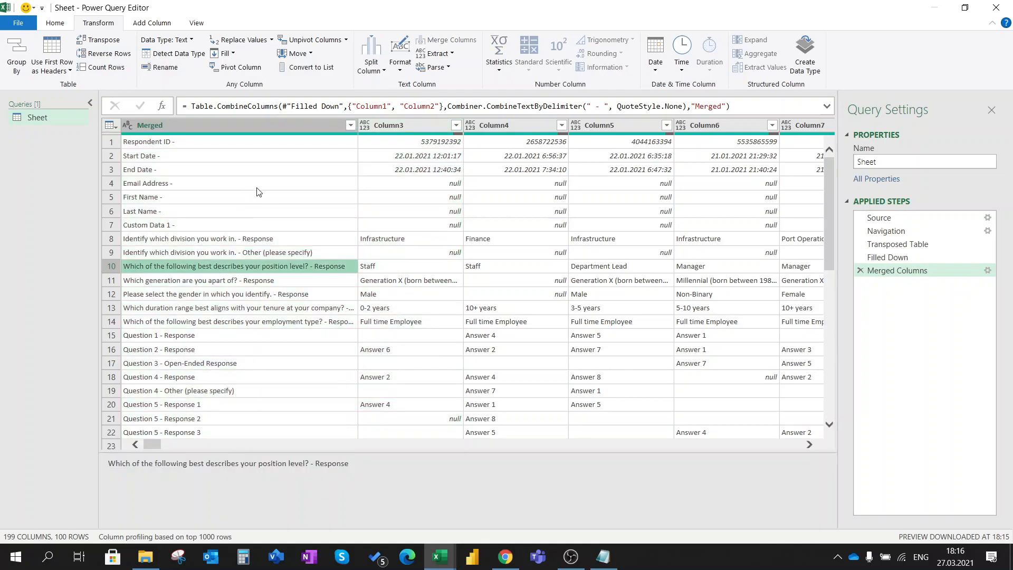
Transpose the whole table back so the merged question names form the first row.
click(173, 125)
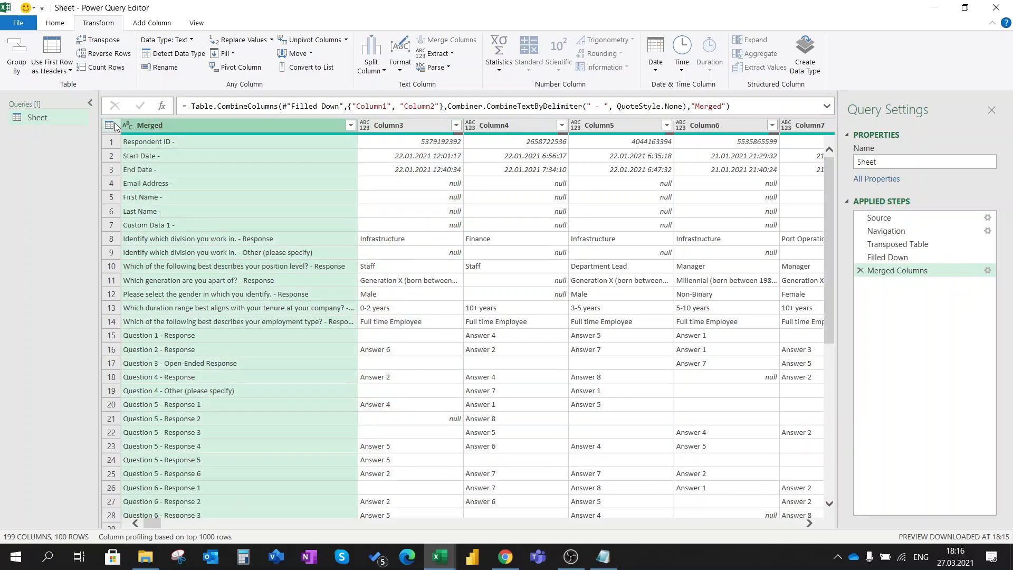
click(104, 40)
click(172, 156)
click(141, 142)
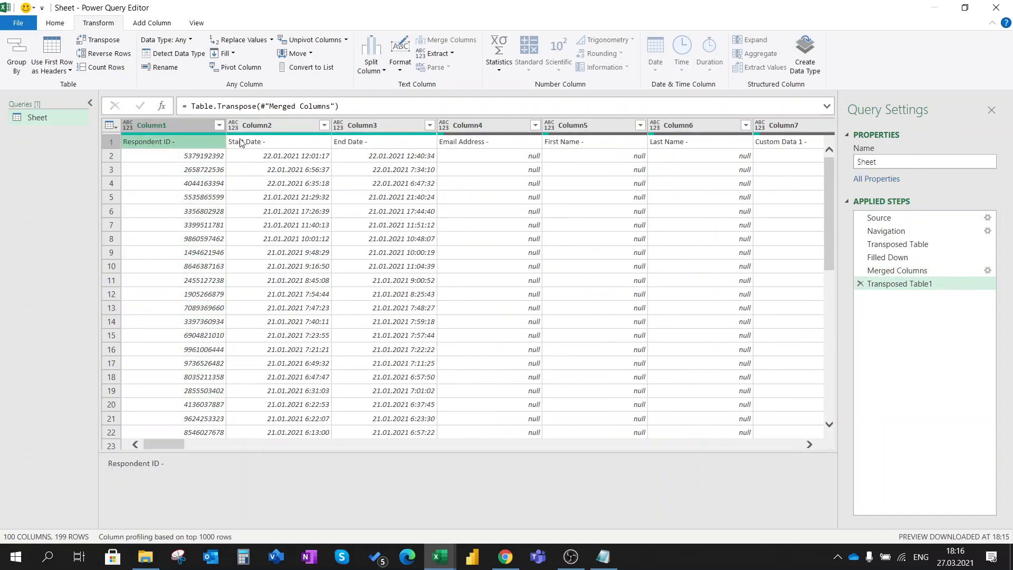
click(266, 126)
click(430, 125)
click(457, 127)
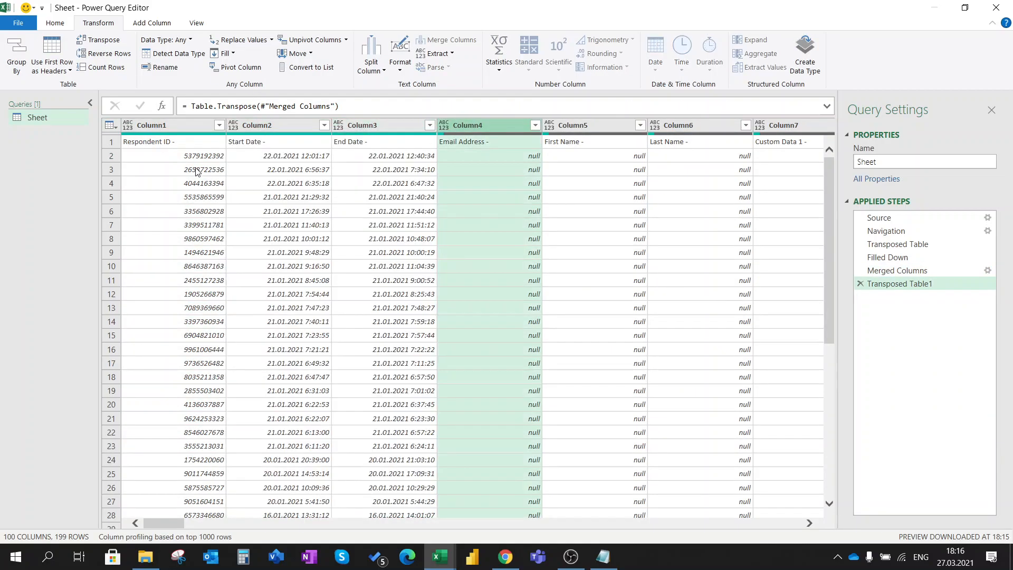
Promote the first row with the merged question names to column headers.
click(196, 170)
click(110, 141)
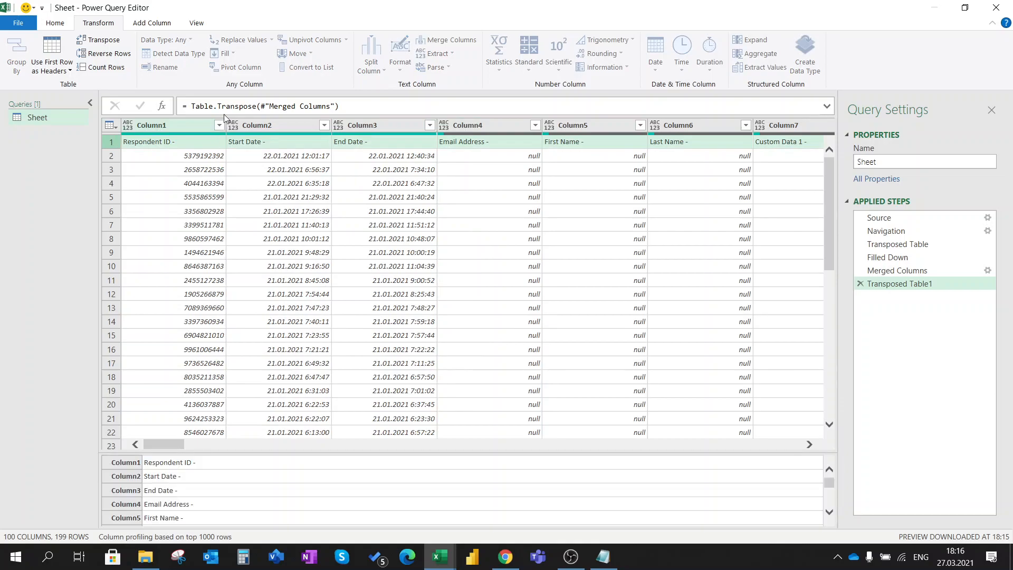
click(110, 126)
click(336, 181)
click(115, 143)
click(111, 126)
click(129, 157)
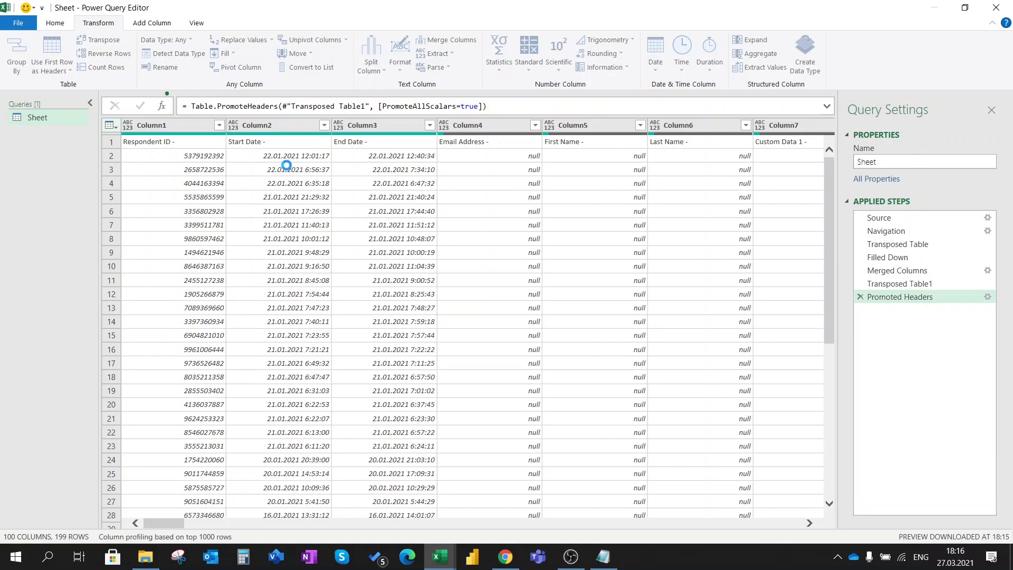
Remove the columns from Start Date through Custom Data 1, keeping Respondent ID and the question columns.
key(alt+Tab)
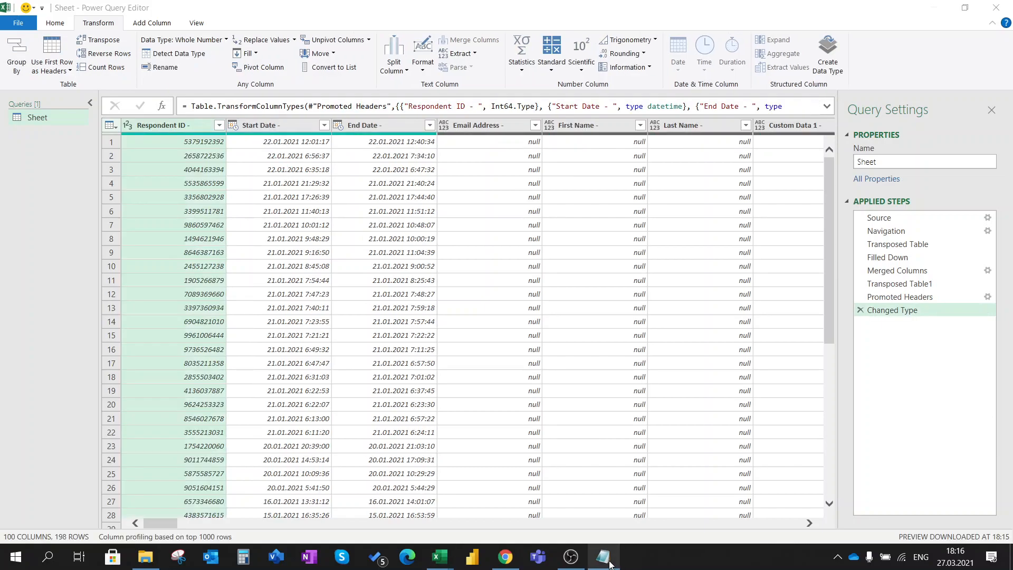
click(728, 111)
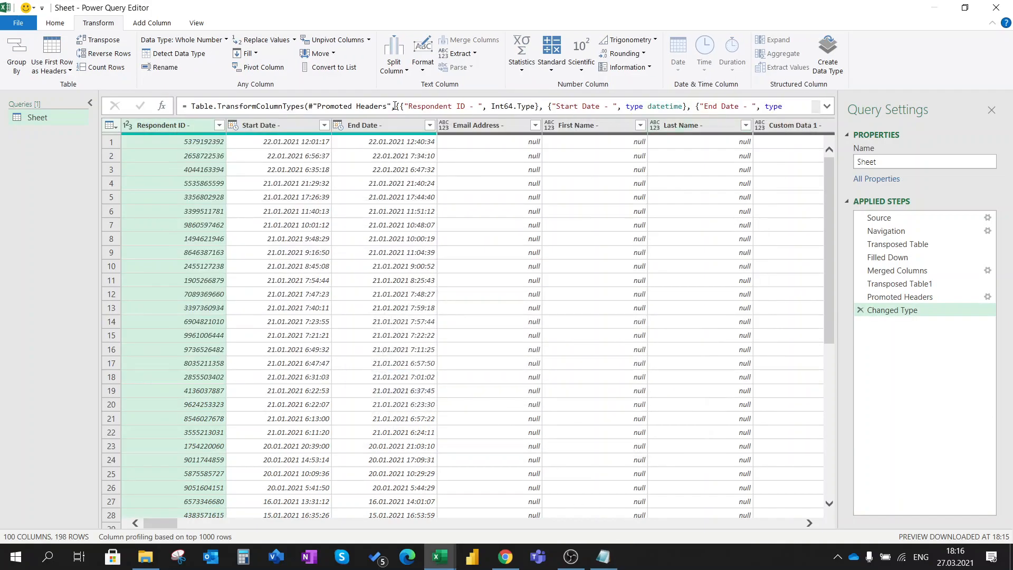
click(305, 127)
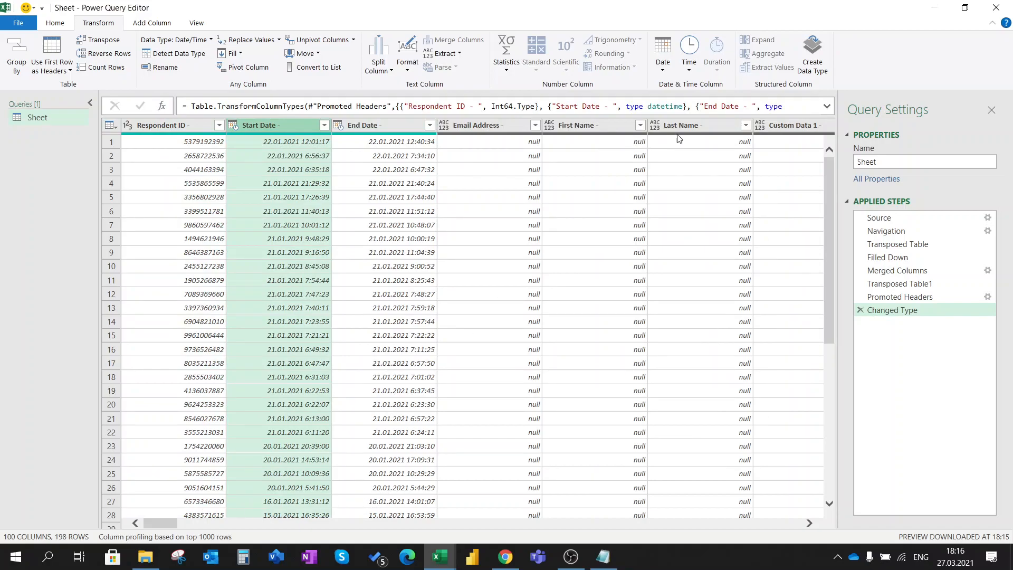
click(809, 524)
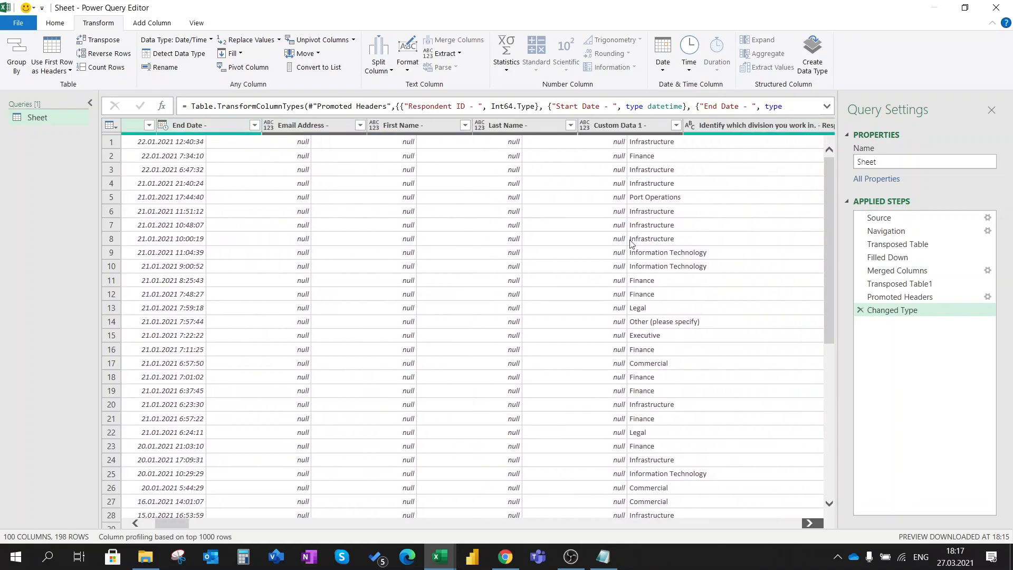
shift+click(527, 123)
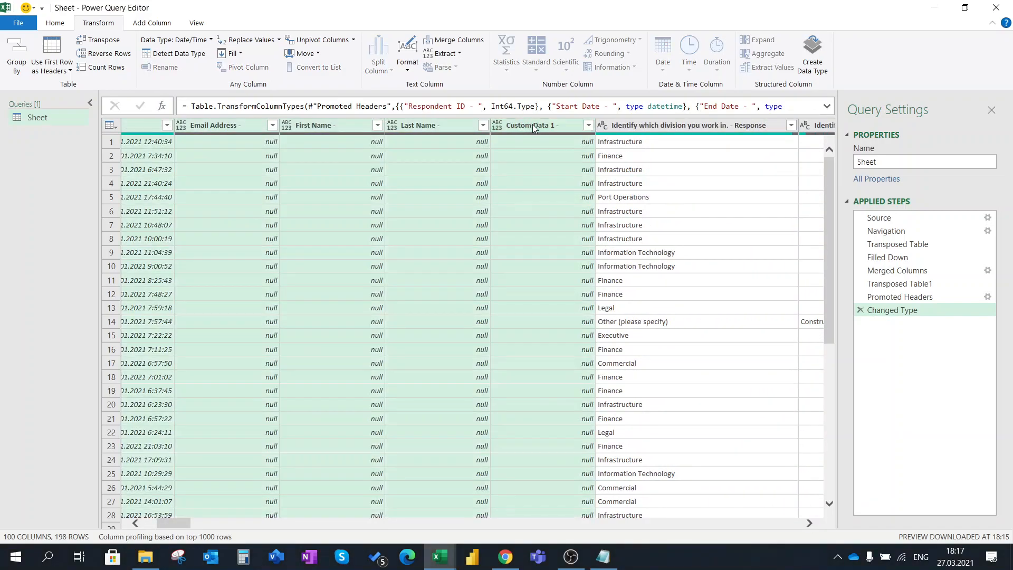
right_click(530, 122)
click(567, 150)
click(502, 188)
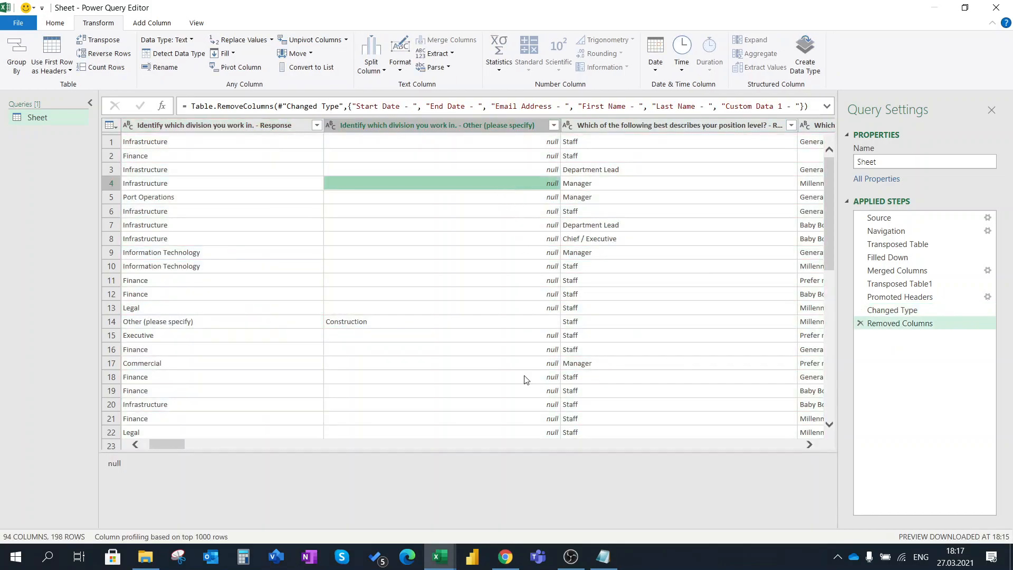
drag(153, 444, 146, 443)
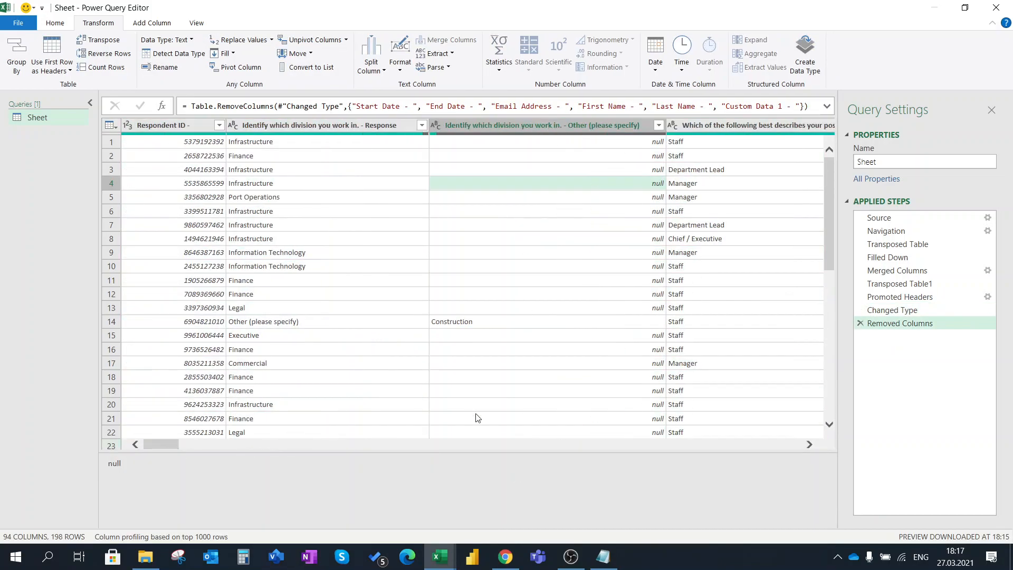
Rename the "Identify which division you work in. - Response" column as Division Primary, copying the name from the Notepad list.
click(603, 556)
drag(236, 150, 151, 150)
key(ctrl+c)
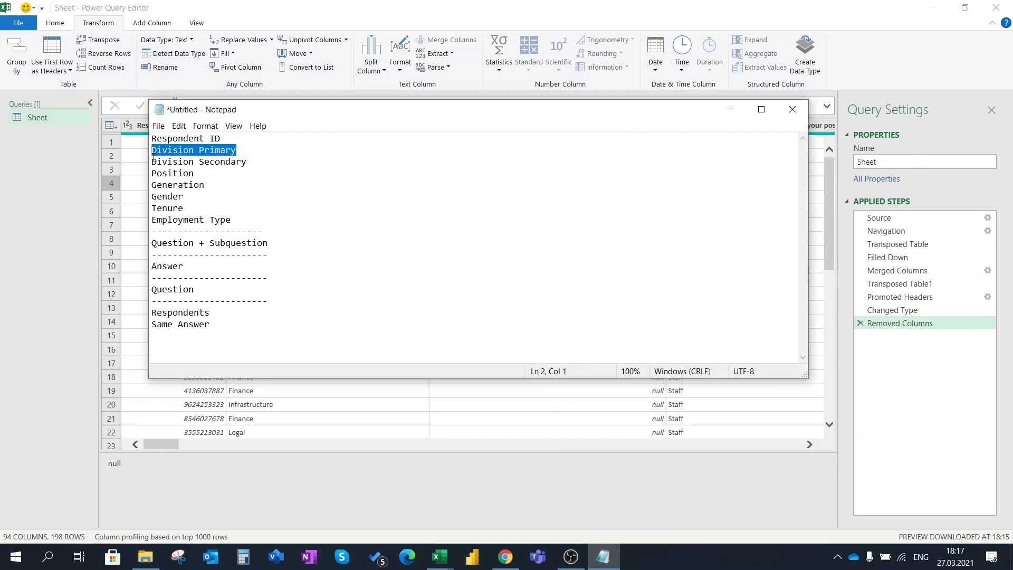
click(139, 170)
double_click(274, 127)
key(ctrl+v)
key(Return)
Rename the division column for "Other (please specify)" as Division Secondary, copying the name from the Notepad list.
key(alt+Tab)
drag(274, 164, 152, 161)
key(ctrl+c)
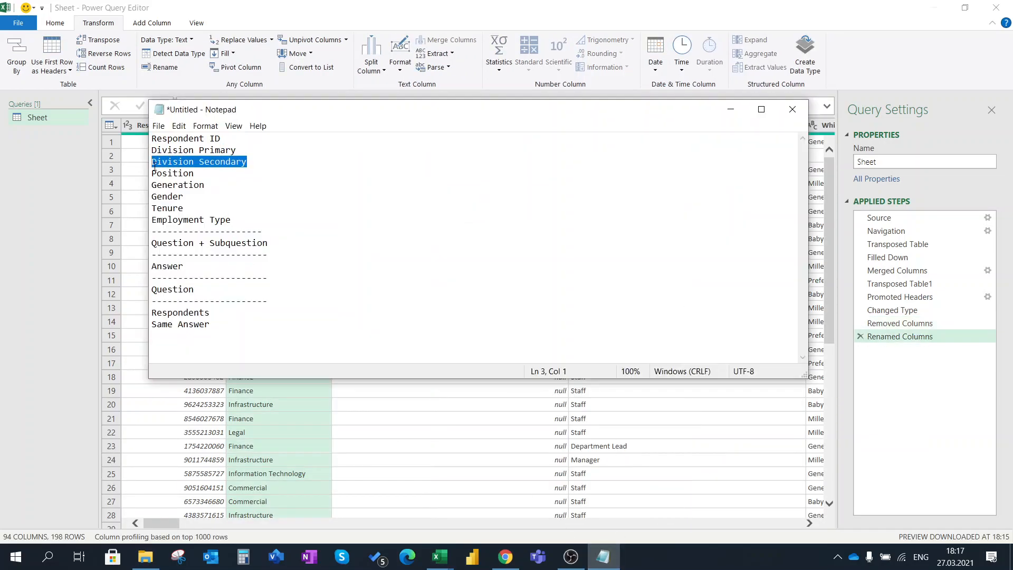
key(alt+Tab)
click(441, 128)
double_click(441, 128)
key(ctrl+v)
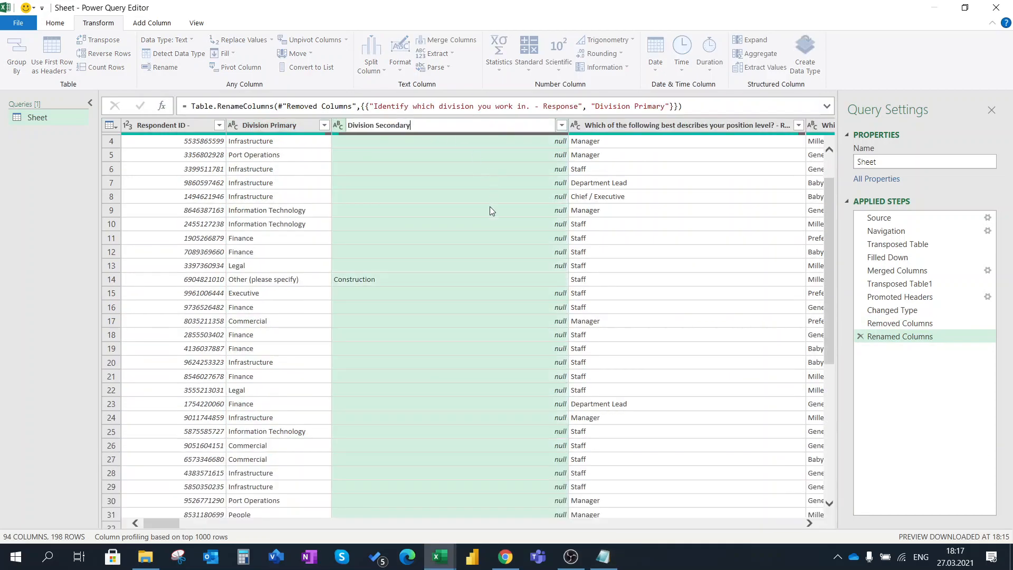
key(Return)
Rename the column asking for the respondent's position level as Position.
click(636, 125)
double_click(638, 125)
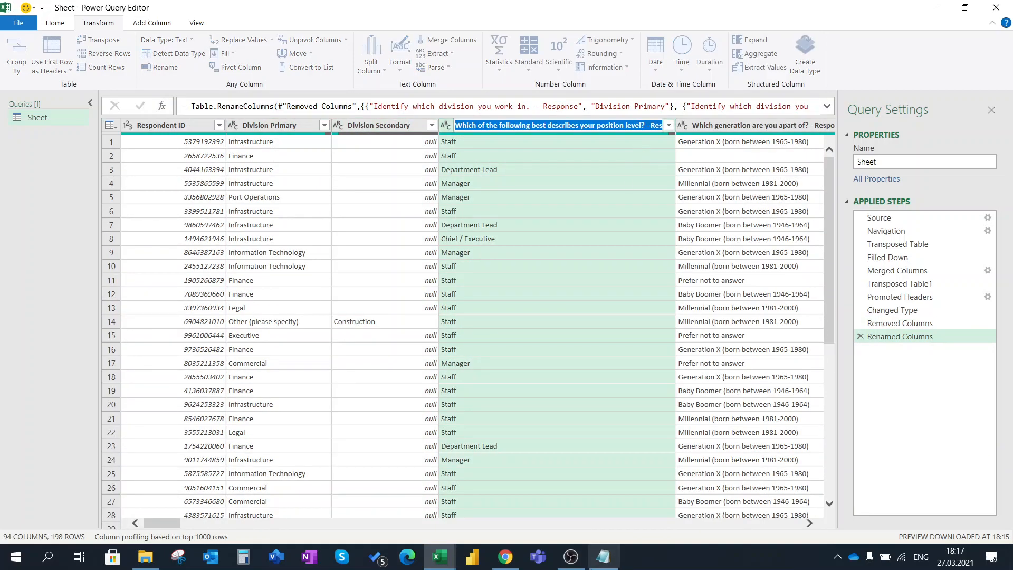
text(Posit)
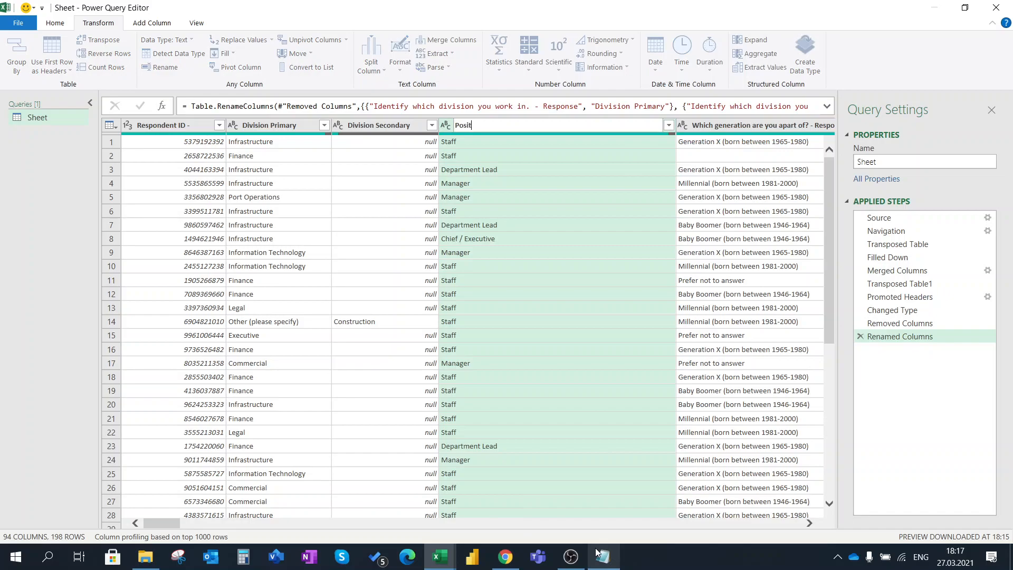
text(ion)
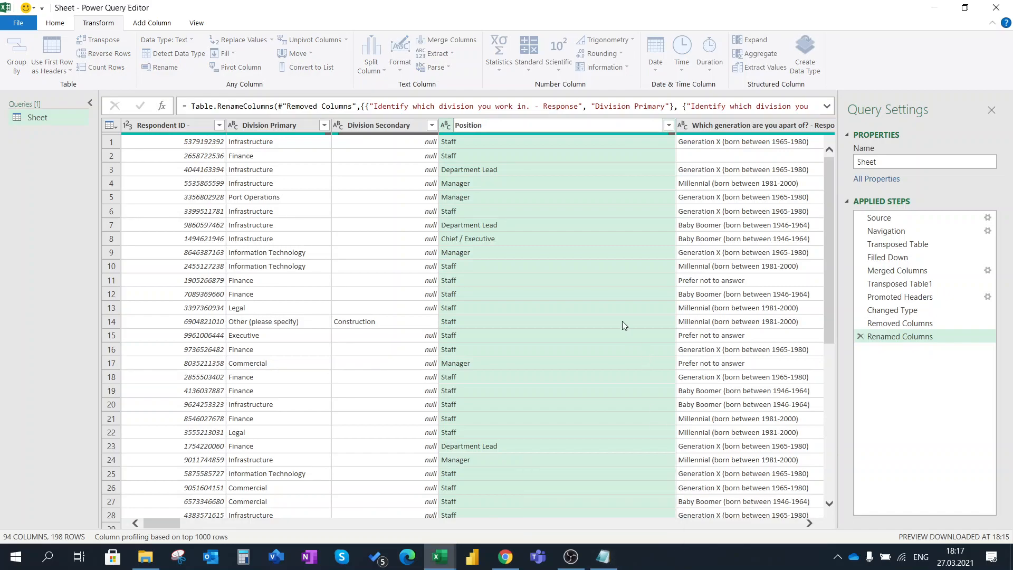
key(Return)
Rename the "Which generation are you apart of?" column as Generation, copying the name from the Notepad list.
click(603, 557)
click(604, 562)
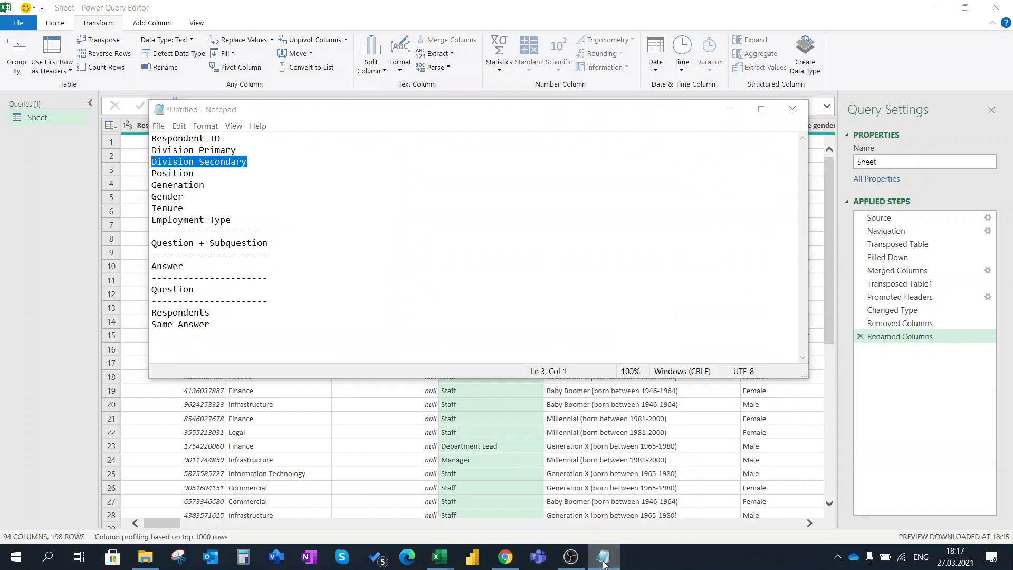
click(603, 562)
double_click(178, 185)
key(ctrl+c)
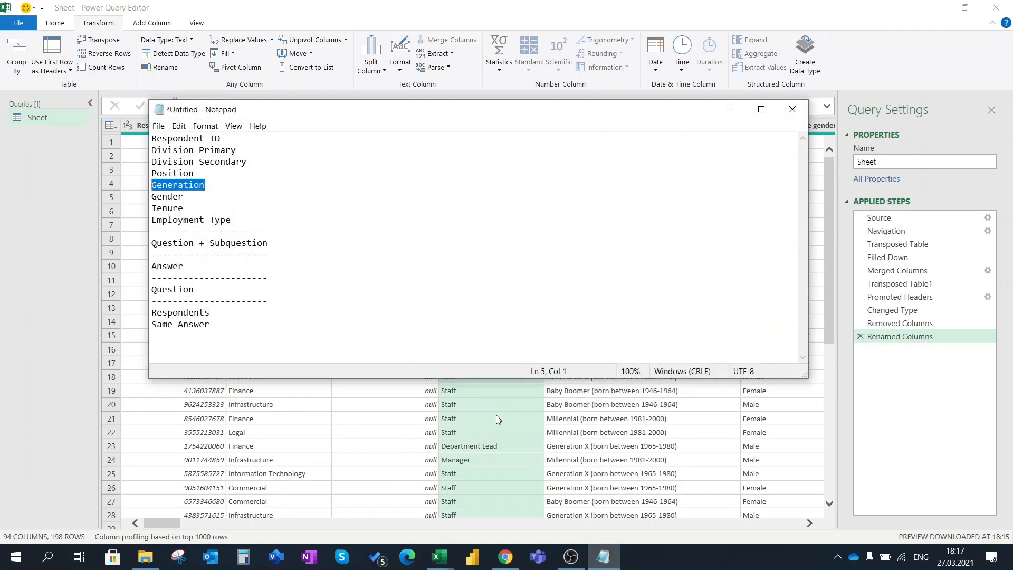
click(470, 446)
click(641, 127)
double_click(641, 125)
key(ctrl+v)
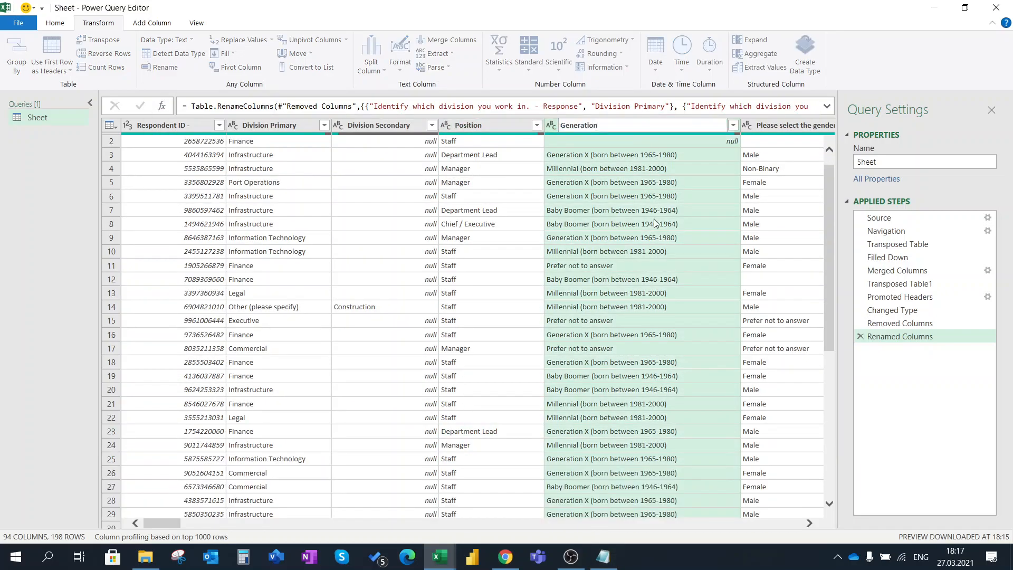
key(Return)
Rename the column asking which gender respondents identify with as Gender, copying the name from the Notepad list.
click(604, 559)
double_click(166, 197)
key(ctrl+c)
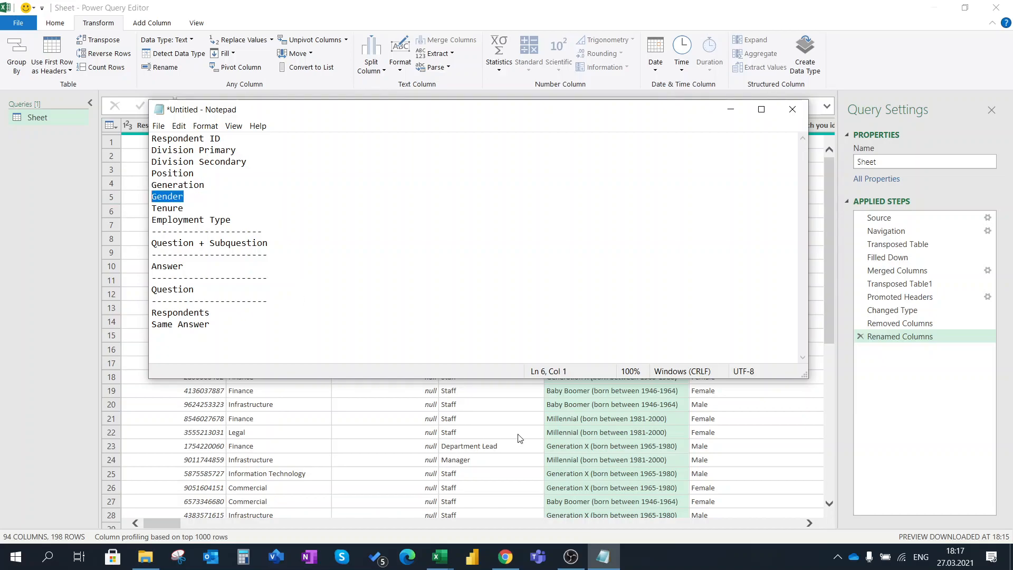
click(565, 446)
double_click(745, 127)
key(ctrl+v)
key(Return)
Rename the column asking for the duration at the company as Tenure, copying the name from the Notepad list.
click(612, 555)
double_click(165, 207)
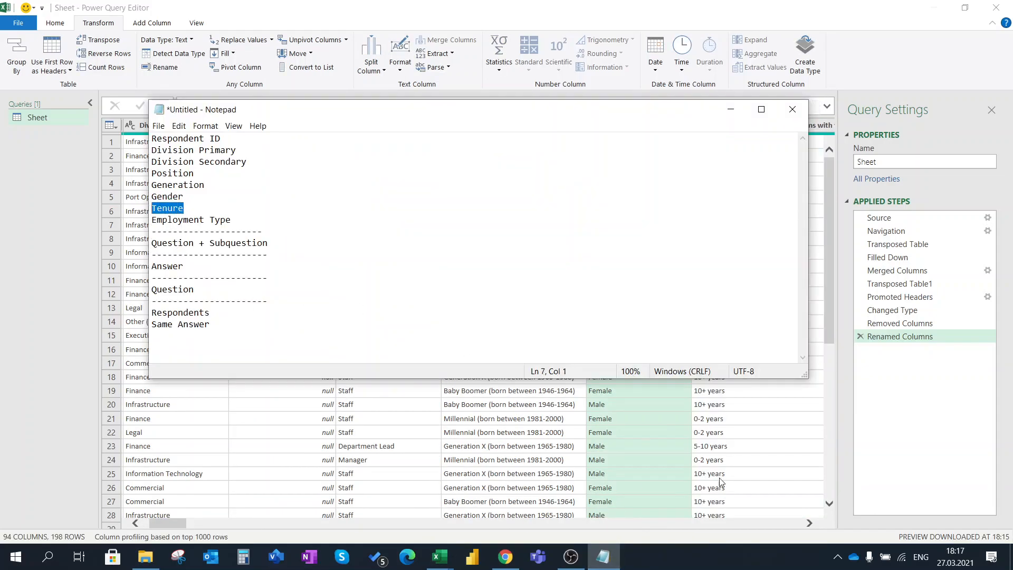
click(713, 461)
click(702, 125)
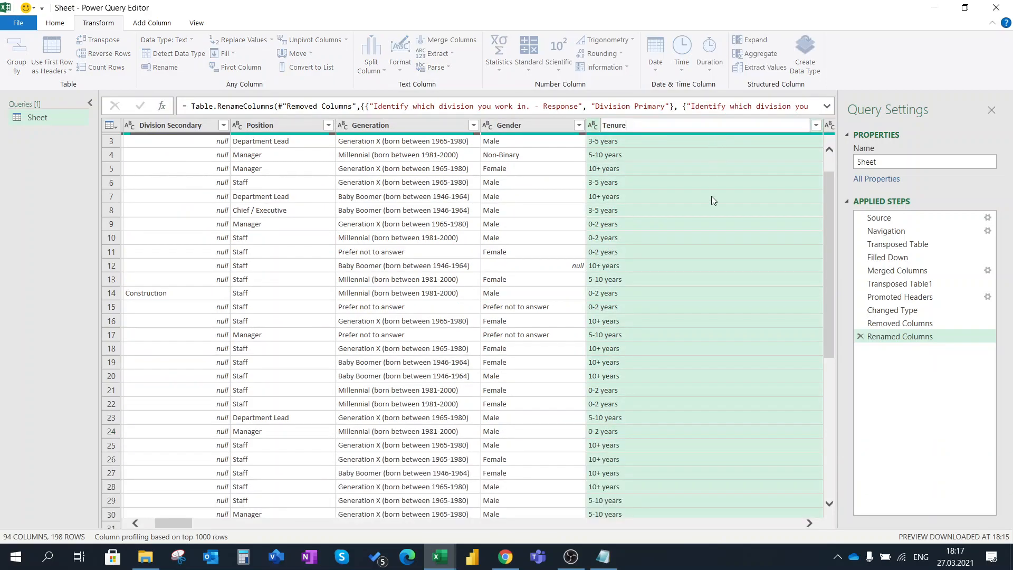
click(603, 557)
drag(246, 220, 127, 237)
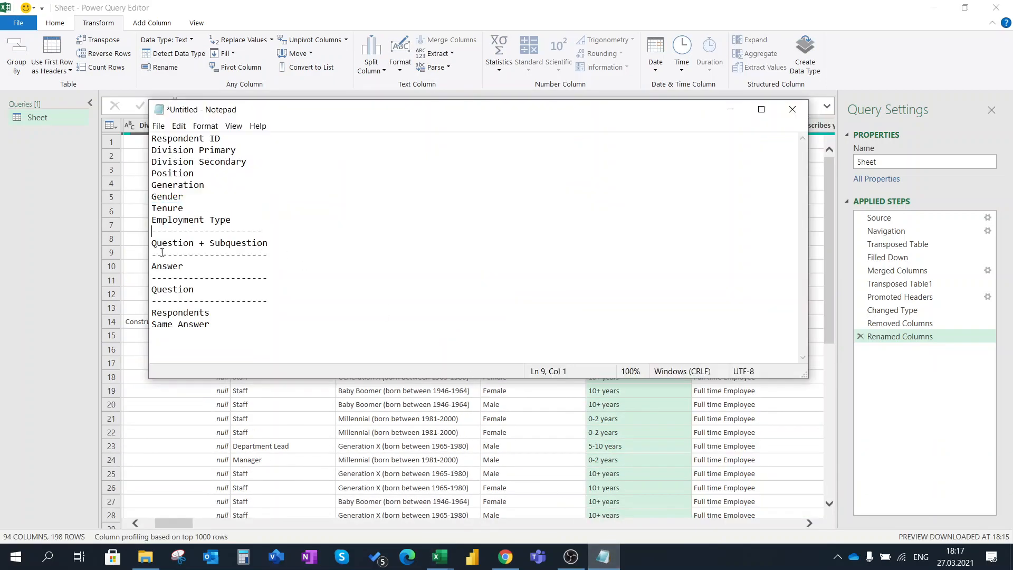
click(592, 466)
click(748, 125)
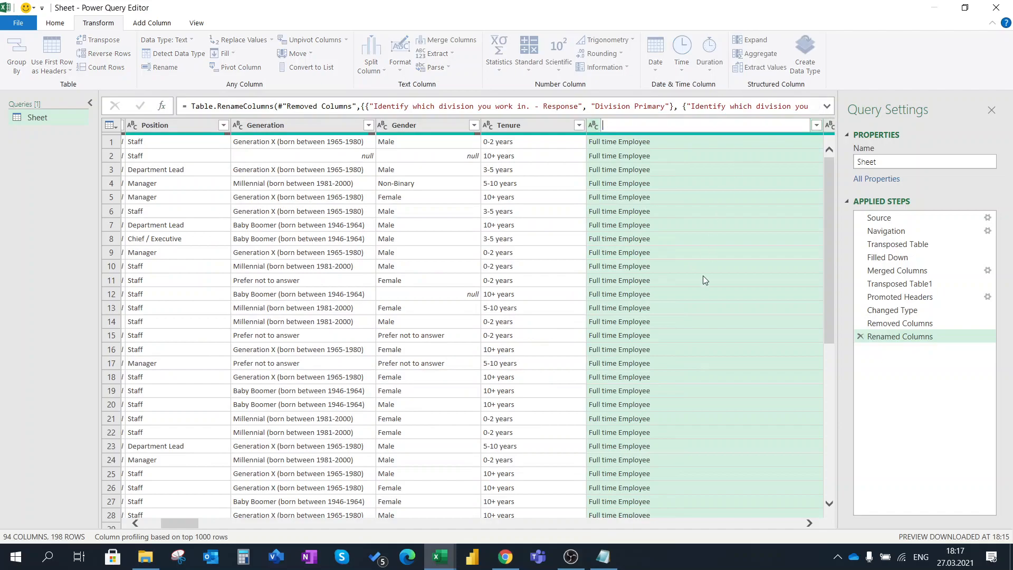
double_click(691, 121)
key(BackSpace)
Rename the column asking for the respondent's employment type as Employment Type, copying the name from the Notepad list.
click(603, 557)
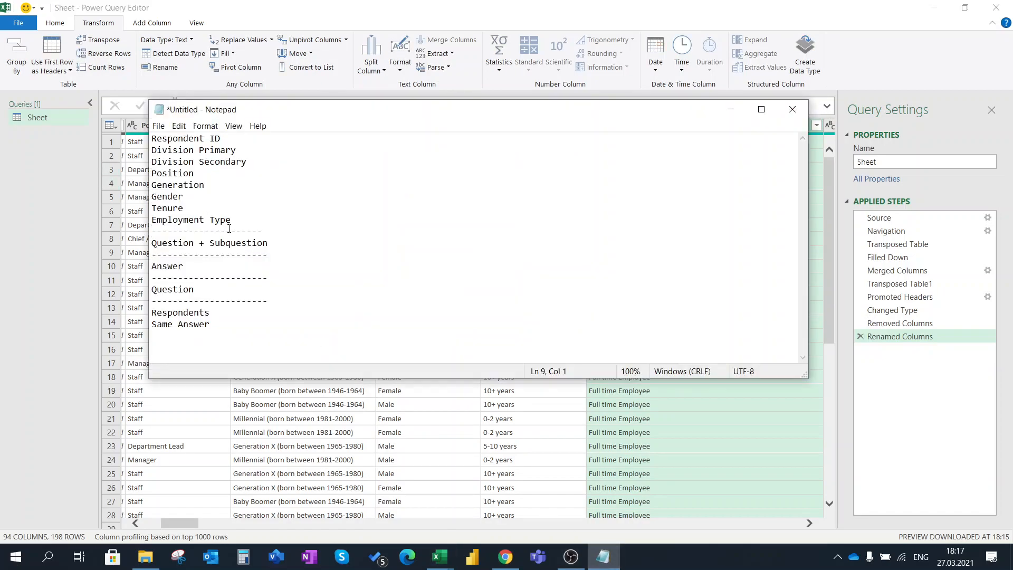
drag(231, 220, 147, 220)
key(ctrl+c)
click(533, 432)
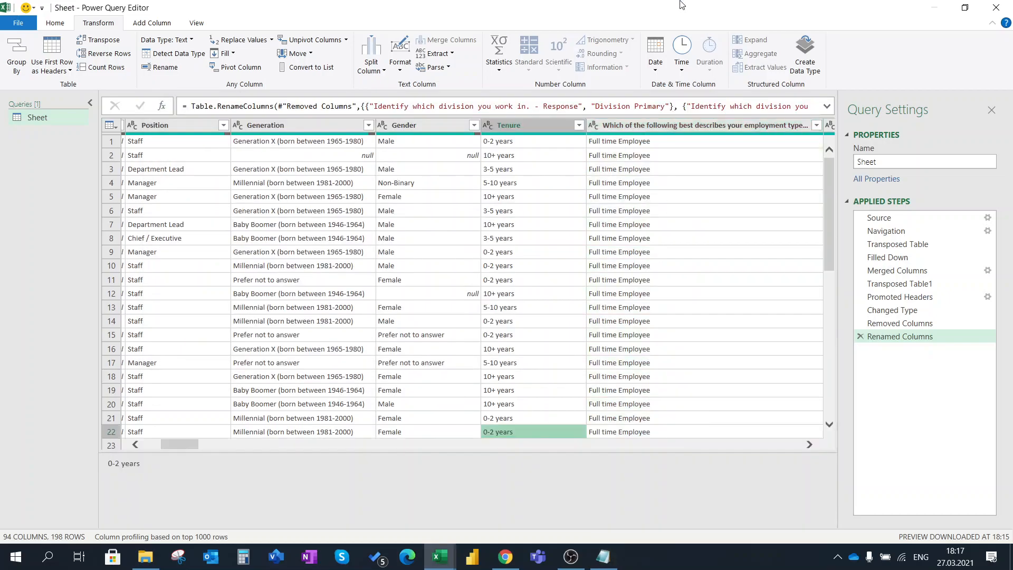
double_click(633, 125)
key(ctrl+v)
key(Return)
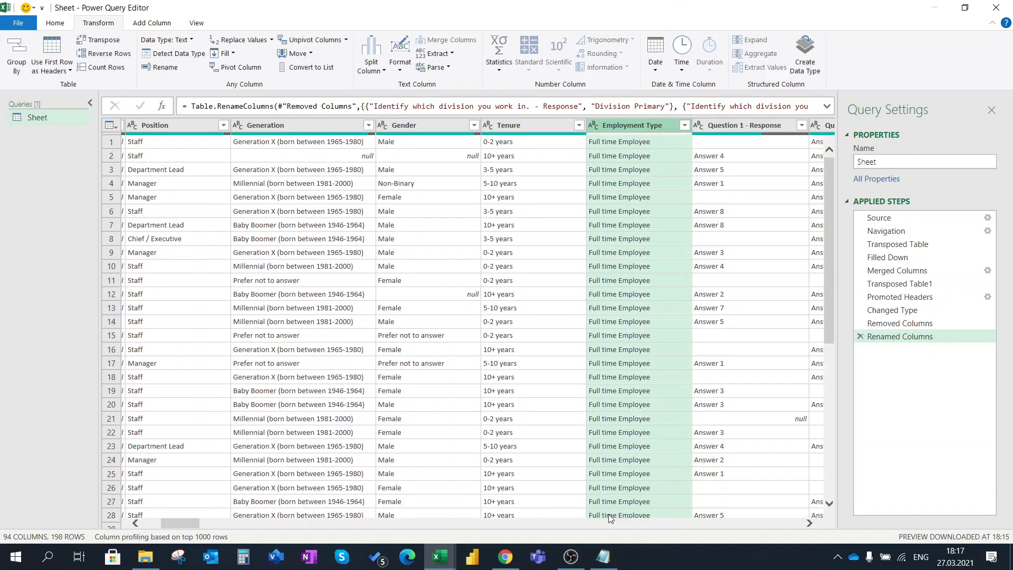
Rename the first column as Respondent ID by removing the trailing hyphen from its header.
drag(198, 523, 125, 524)
click(190, 125)
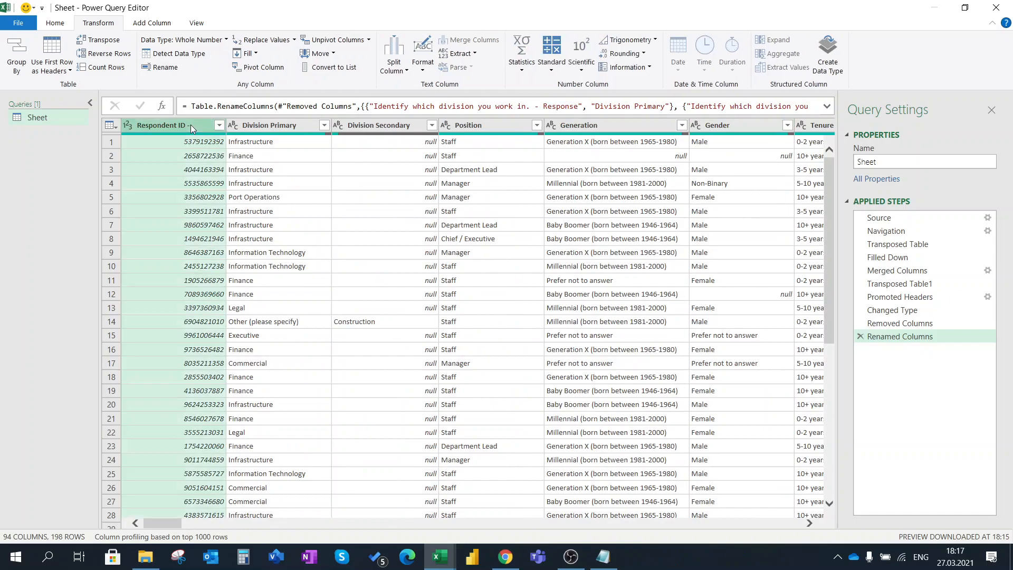
double_click(194, 127)
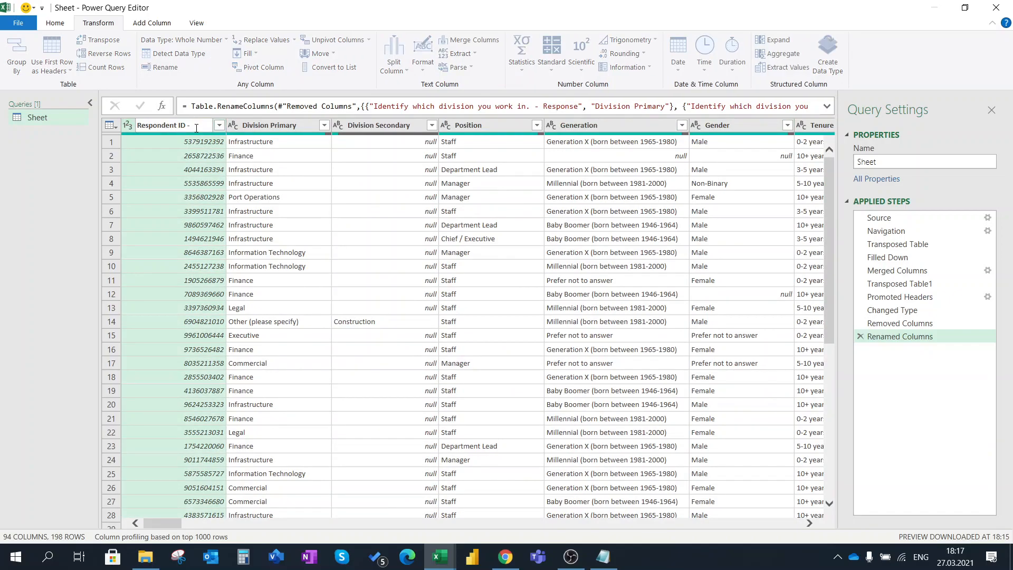
key(Return)
click(253, 142)
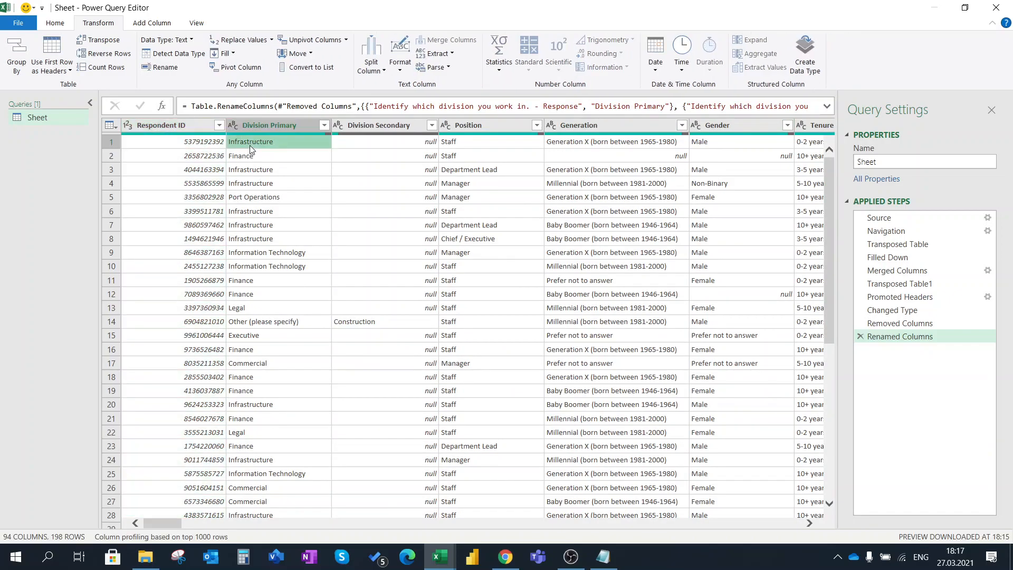
Examine the null and blank cells in the Question 3 and Question 4 answer columns.
drag(172, 442, 204, 470)
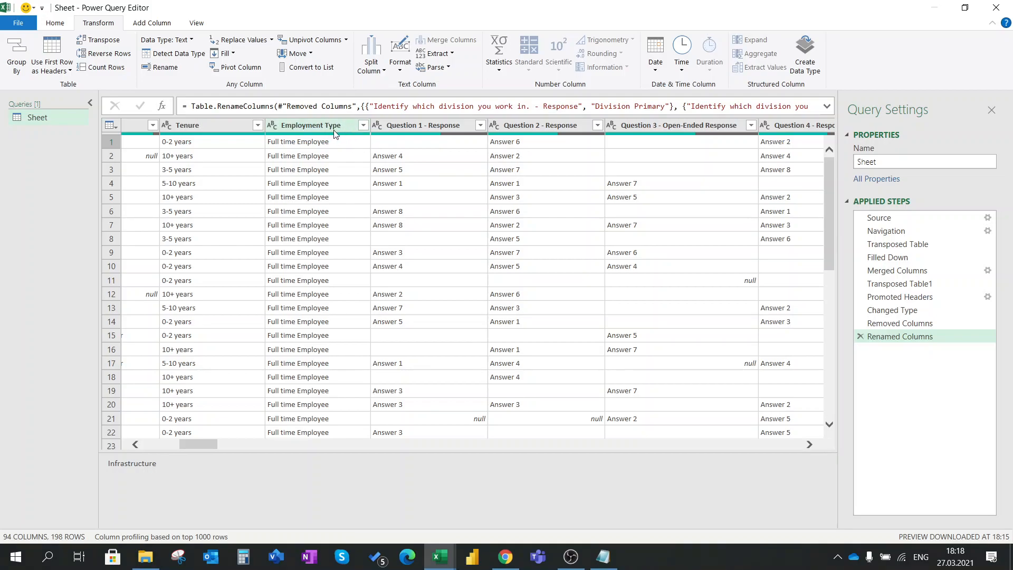
click(618, 255)
click(764, 311)
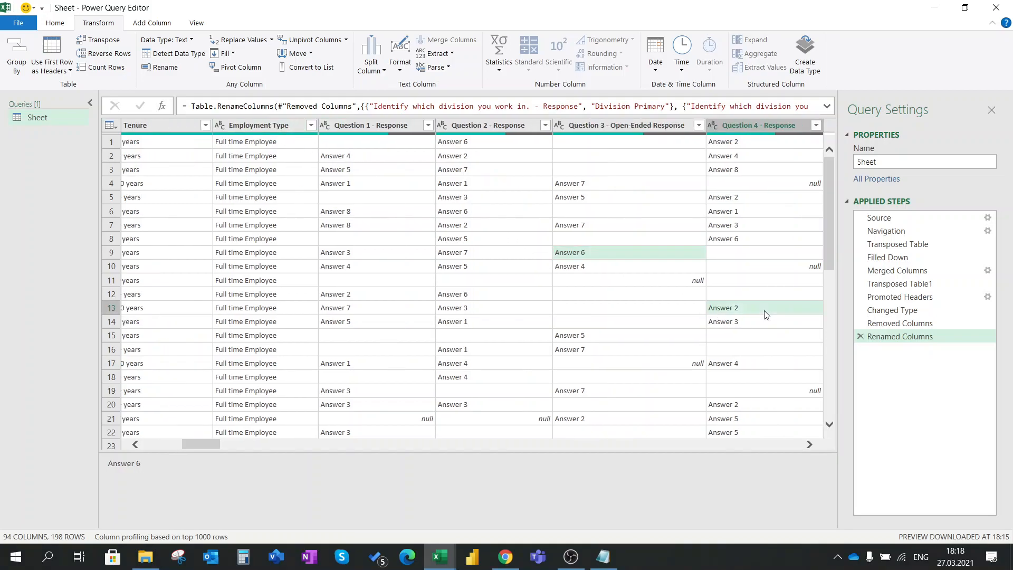
click(696, 277)
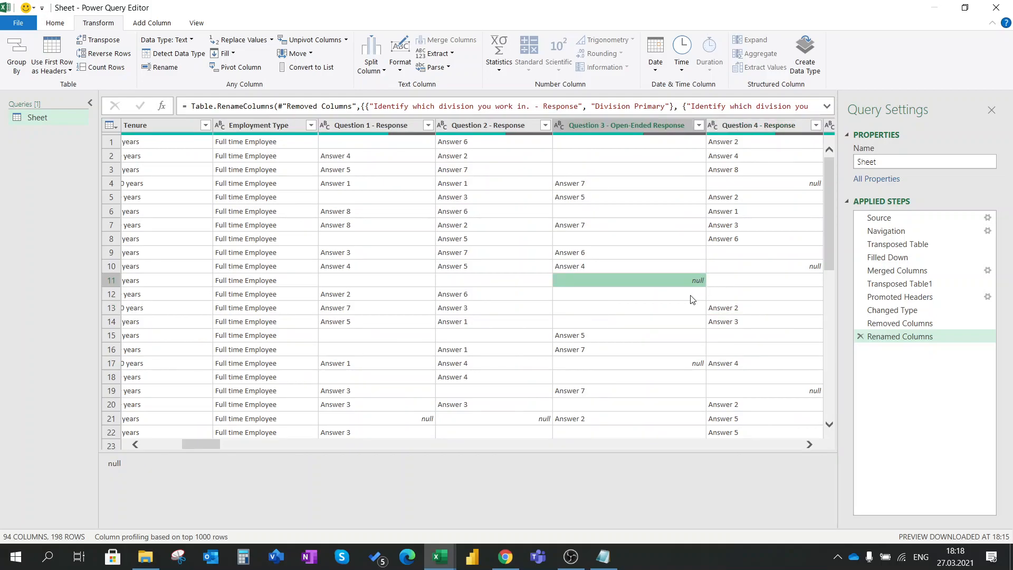
click(690, 295)
click(695, 277)
scroll(223, 447, right, 2)
Replace null with an empty value in all question columns, from Question 1 - Response through the last one.
click(300, 126)
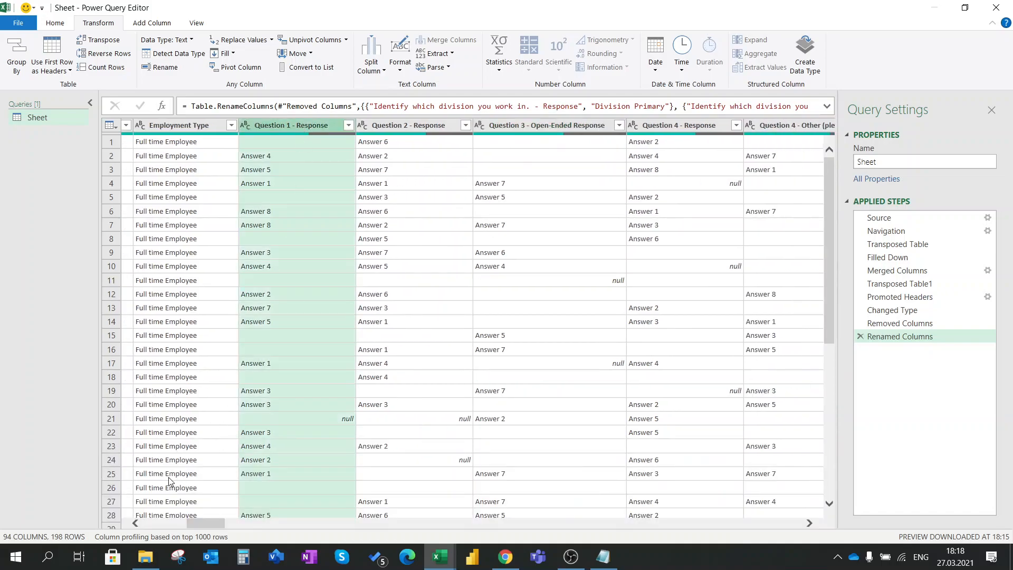
drag(197, 524, 307, 523)
shift+click(776, 125)
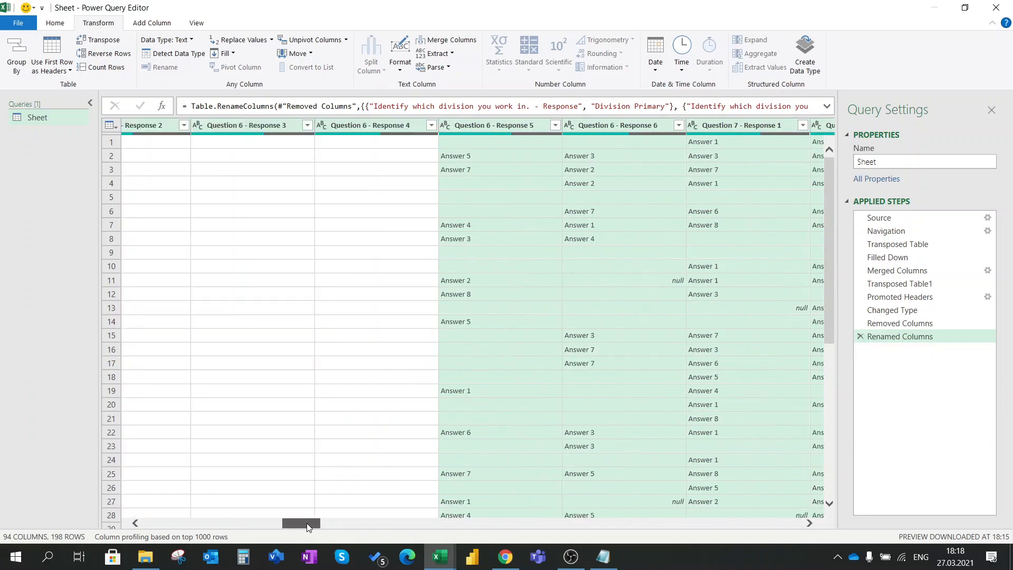
right_click(369, 128)
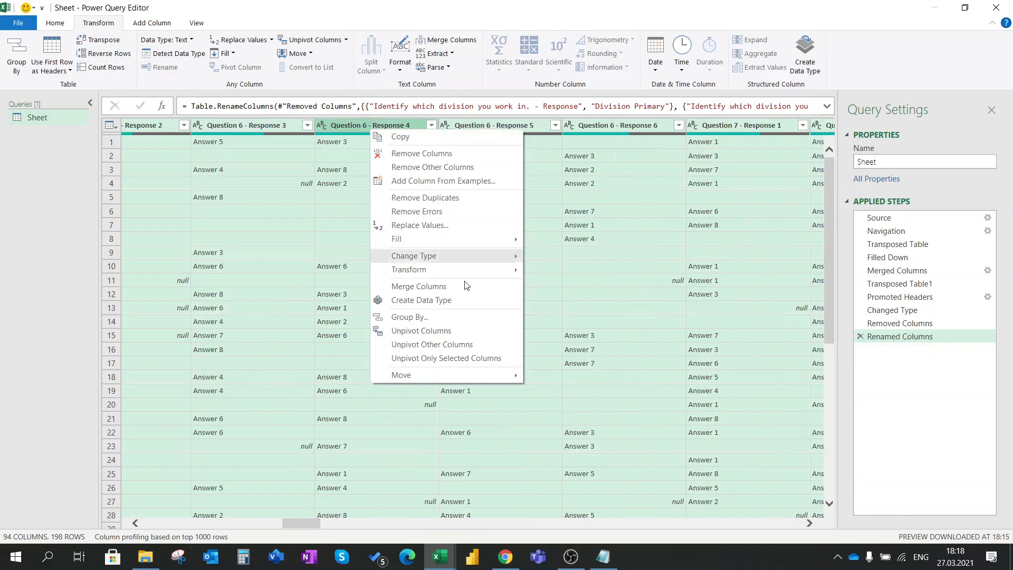
click(428, 227)
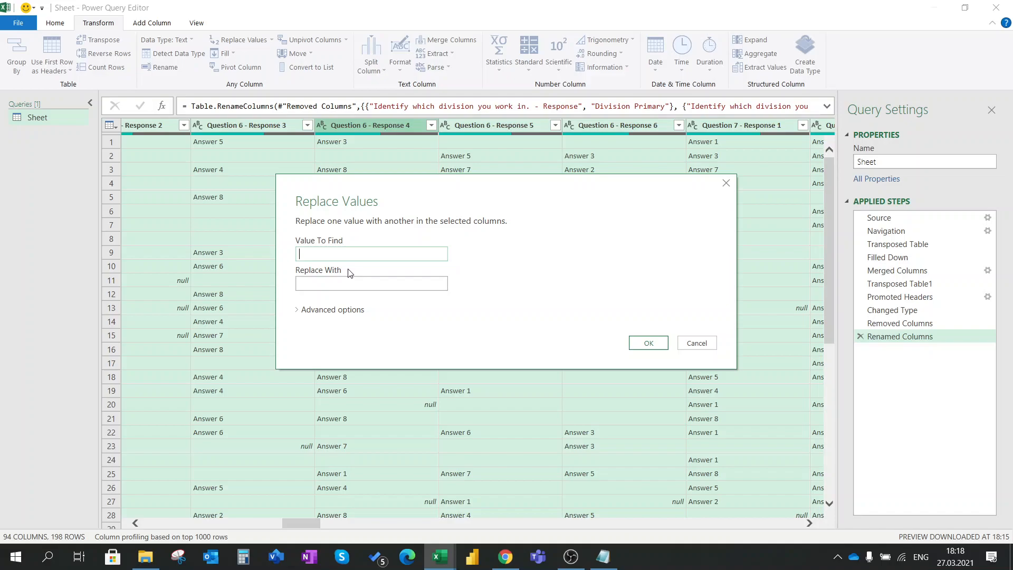
key(Tab)
click(649, 343)
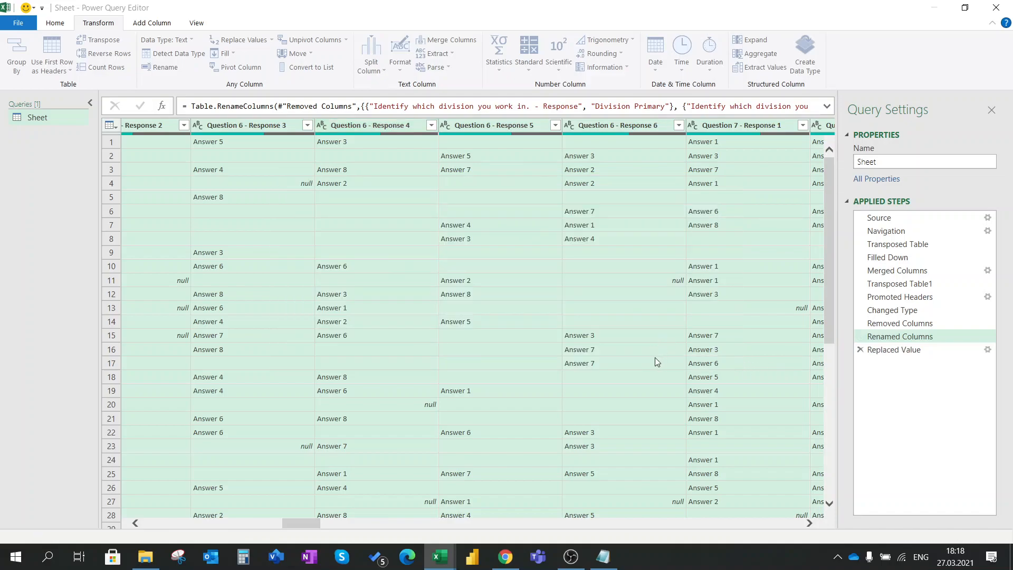
Unpivot all columns other than the demographic ones from Respondent ID through Employment Type.
drag(791, 521, 194, 524)
click(156, 125)
shift+click(330, 125)
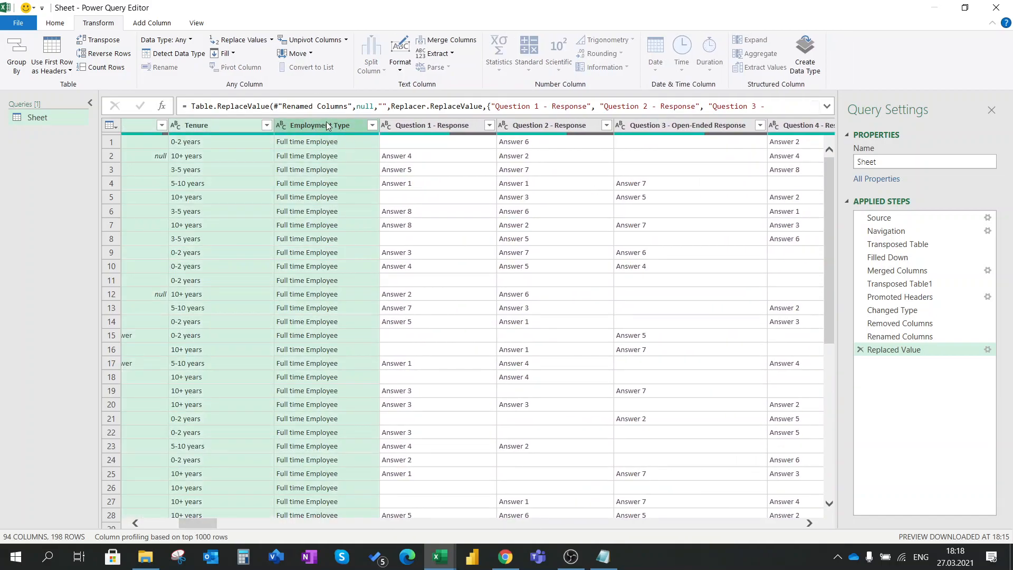
mouse_move(190, 522)
mouse_down()
mouse_move(128, 520)
mouse_move(188, 526)
mouse_up()
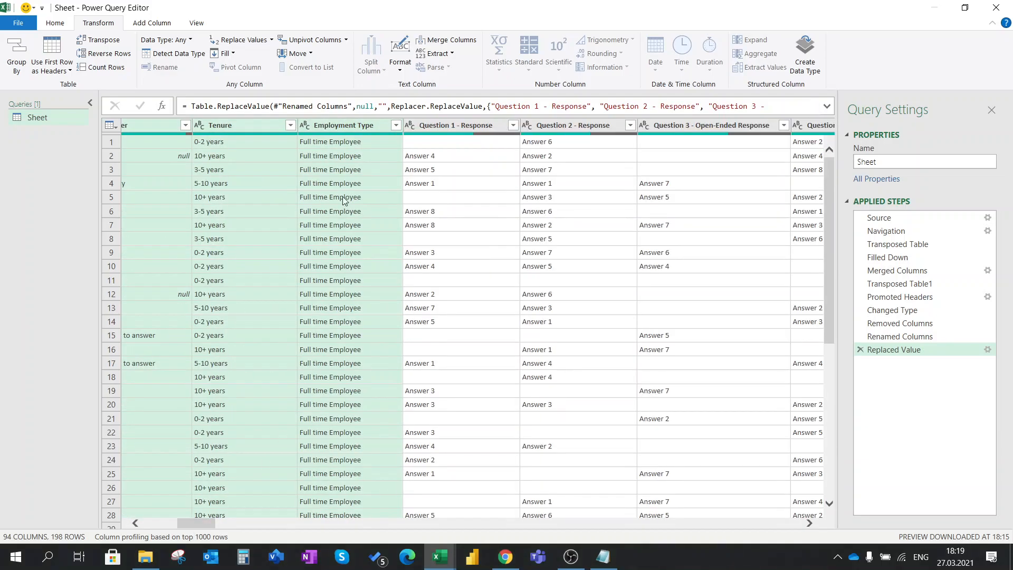
right_click(351, 127)
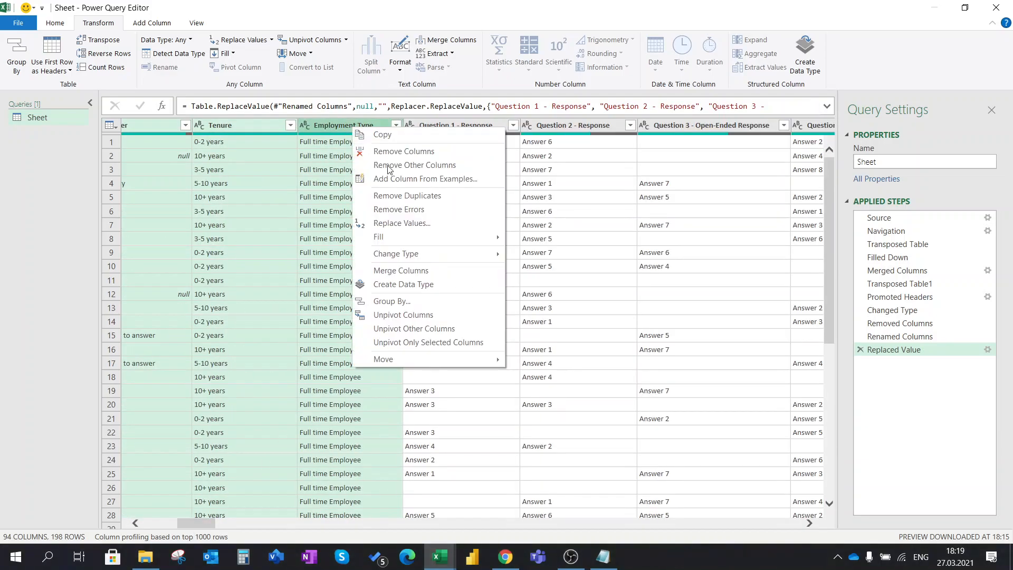
click(412, 328)
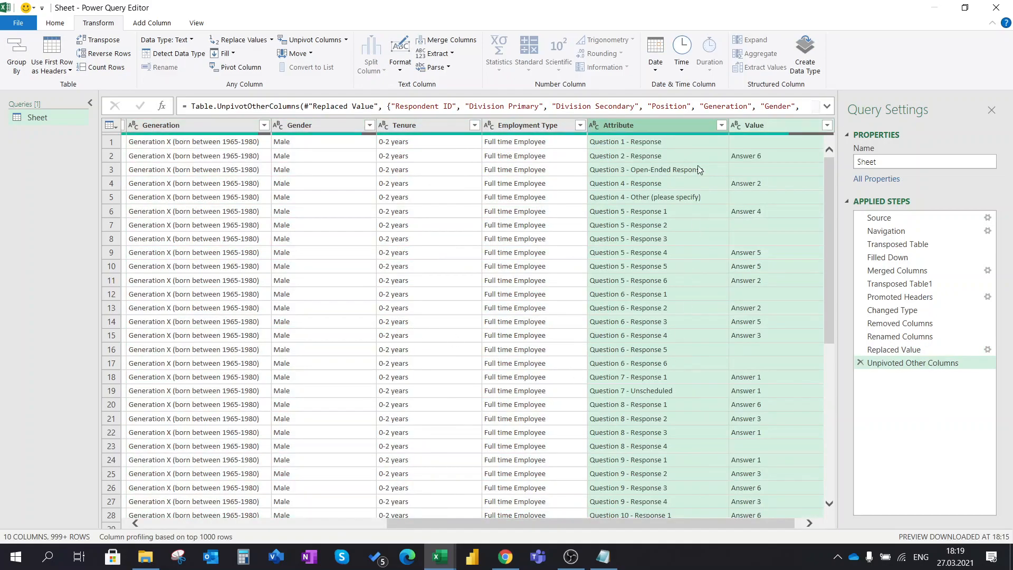
click(700, 170)
drag(577, 448, 583, 448)
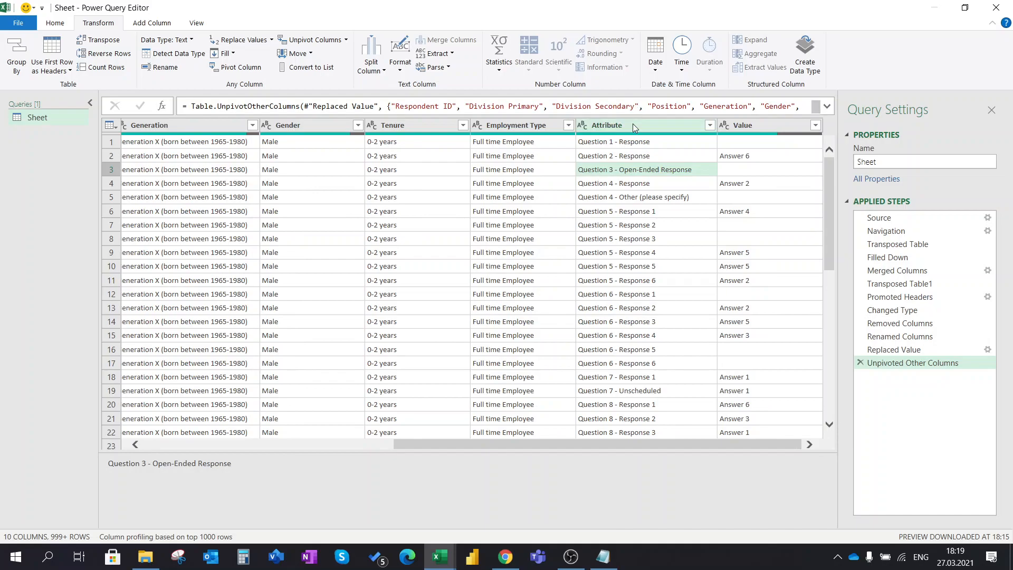
click(632, 125)
click(774, 125)
click(566, 361)
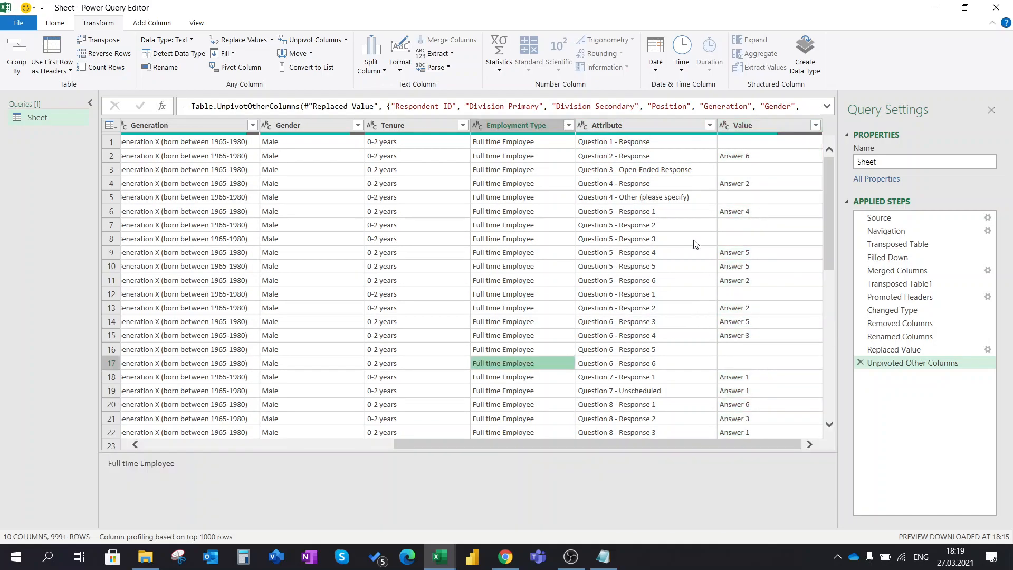
Rename the Attribute column as Question + Subquestion, copying the name from the Notepad list.
click(603, 557)
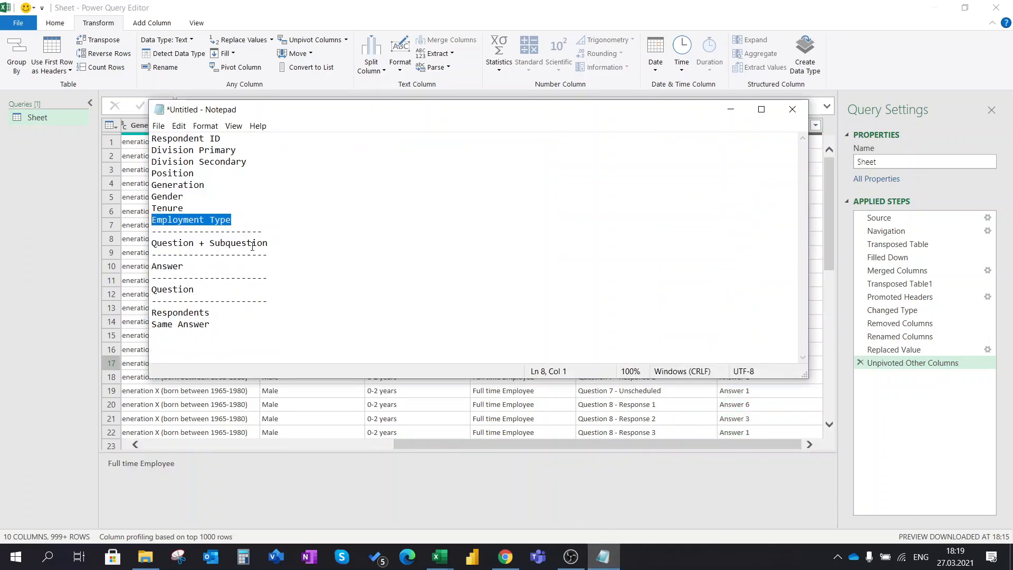
drag(269, 243, 146, 240)
key(ctrl+c)
click(695, 418)
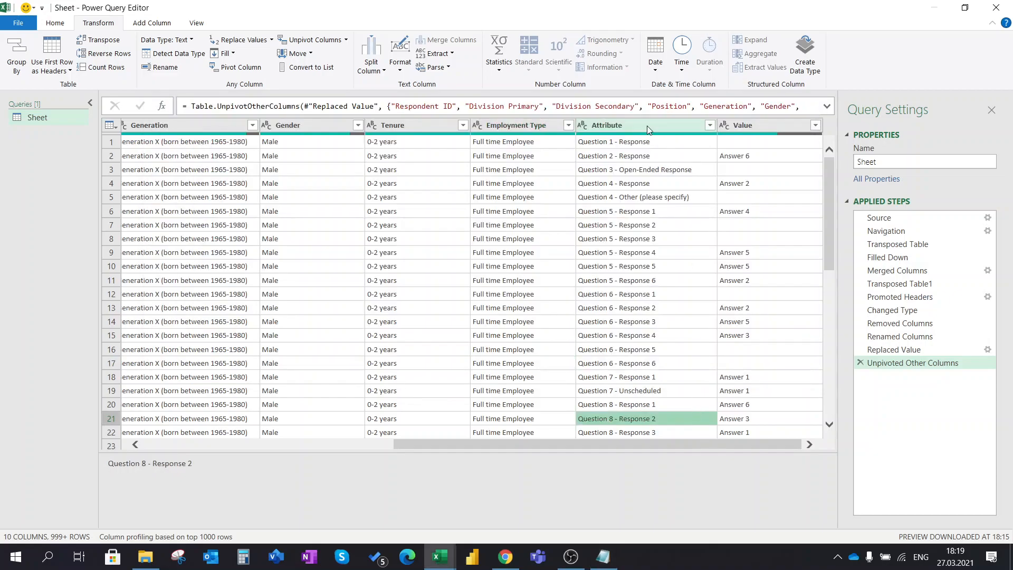
double_click(647, 127)
key(ctrl+v)
key(Return)
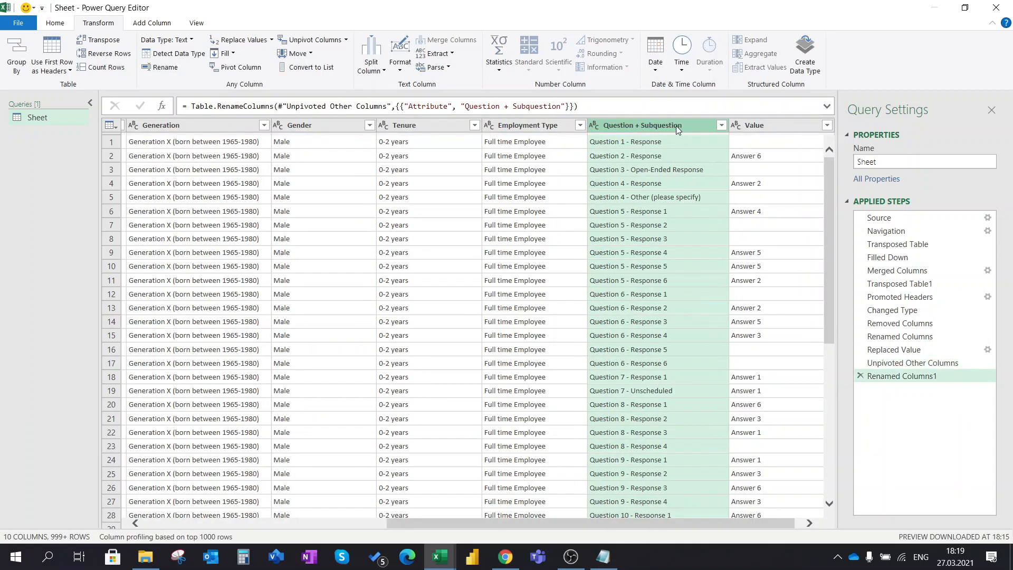
Rename the Value column as Answer, copying the name from the Notepad list.
click(603, 557)
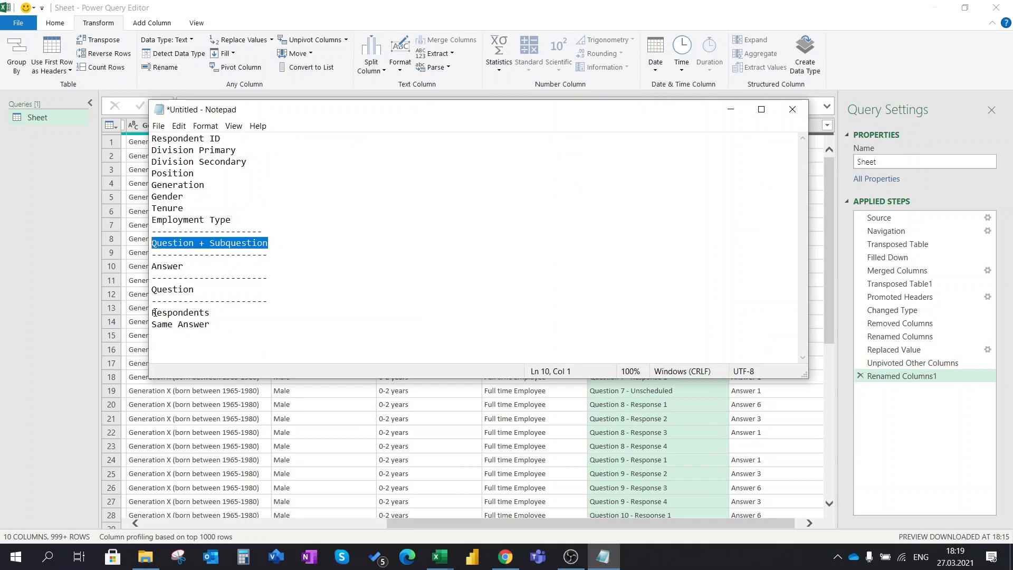
drag(184, 266, 121, 258)
drag(185, 266, 151, 266)
key(ctrl+c)
click(680, 470)
scroll(680, 469, down, 1)
double_click(760, 125)
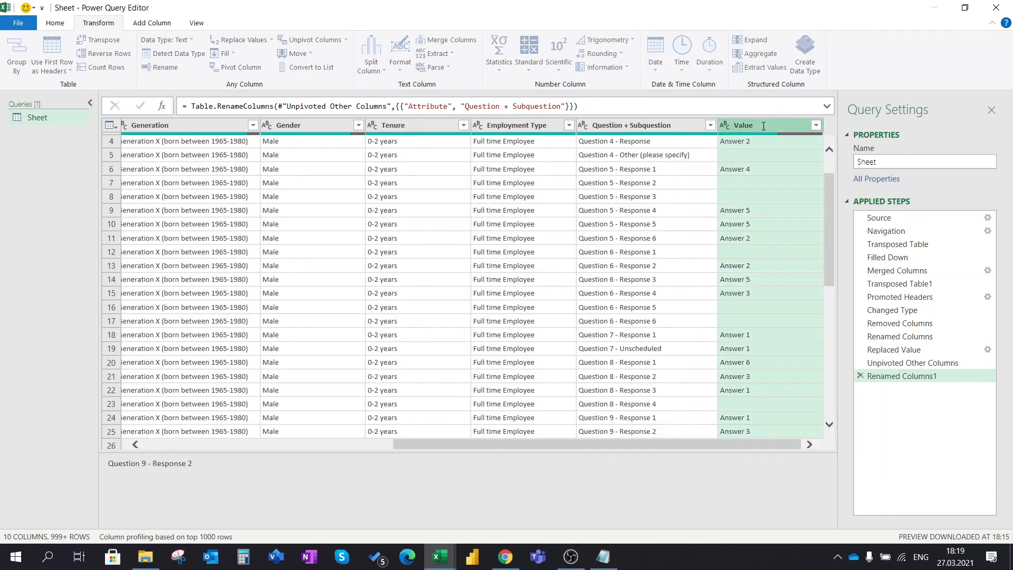
key(ctrl+v)
key(Return)
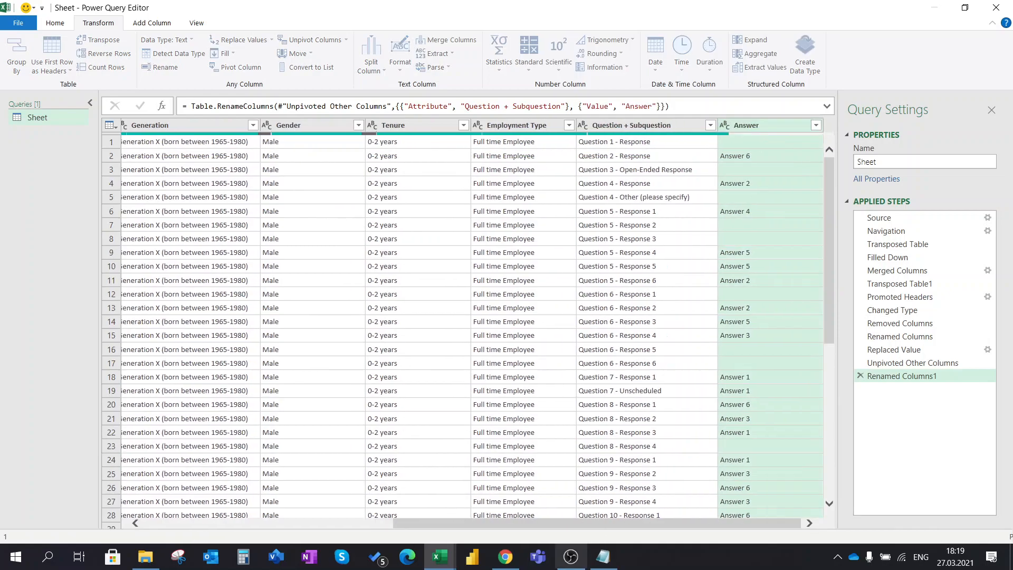
Check the Question entry in the Notepad list and duplicate the Question + Subquestion column.
click(612, 559)
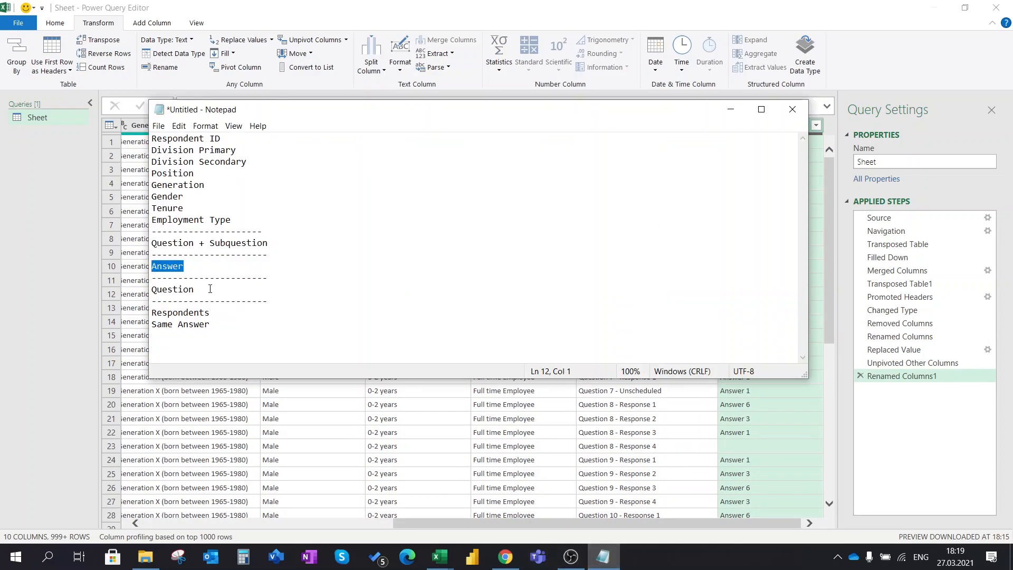
drag(211, 289, 122, 289)
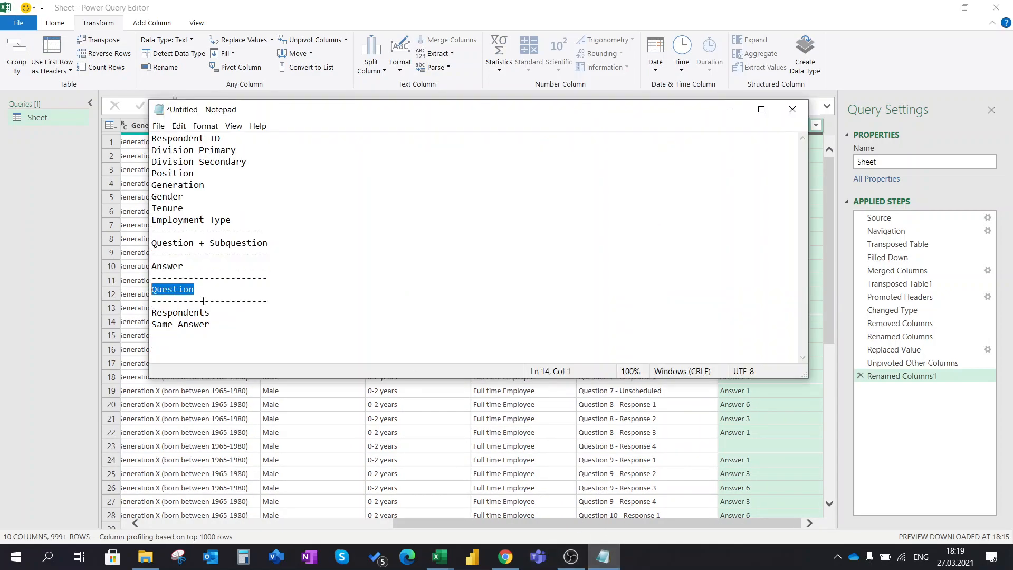
click(595, 434)
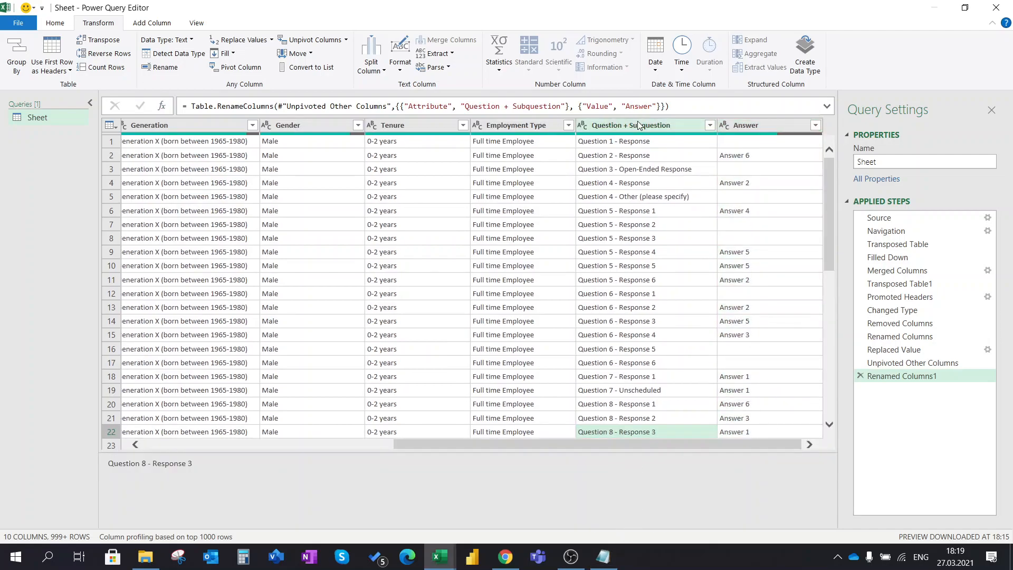
right_click(637, 127)
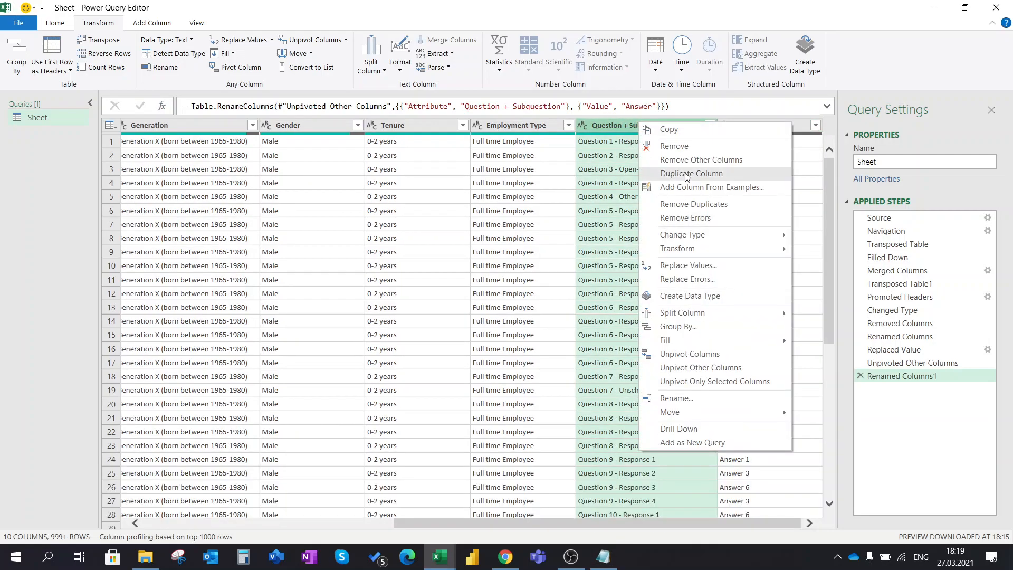
click(687, 174)
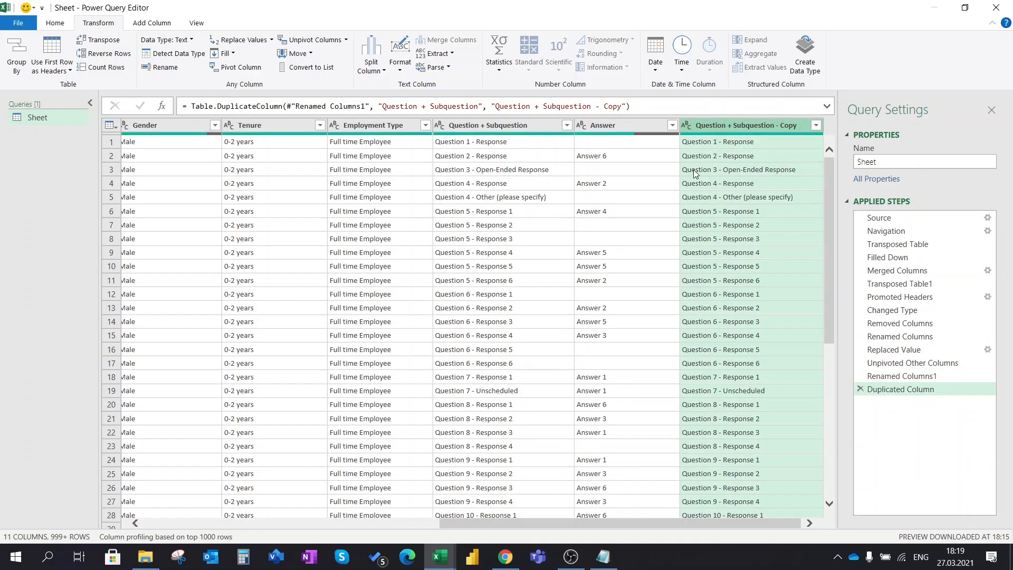
Split the duplicated Question + Subquestion column at each occurrence of a custom hyphen delimiter.
right_click(735, 125)
mouse_move(797, 314)
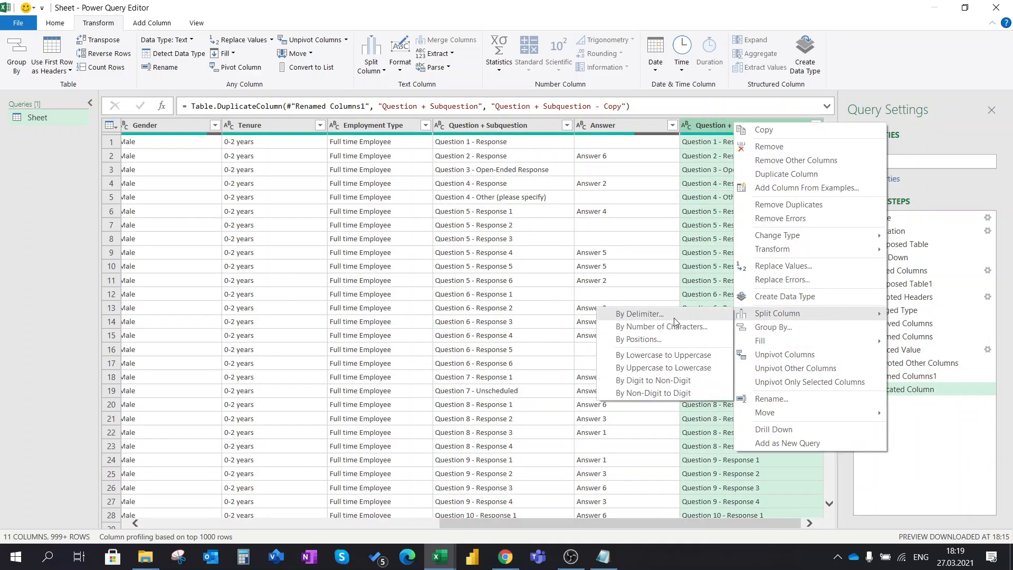
click(667, 316)
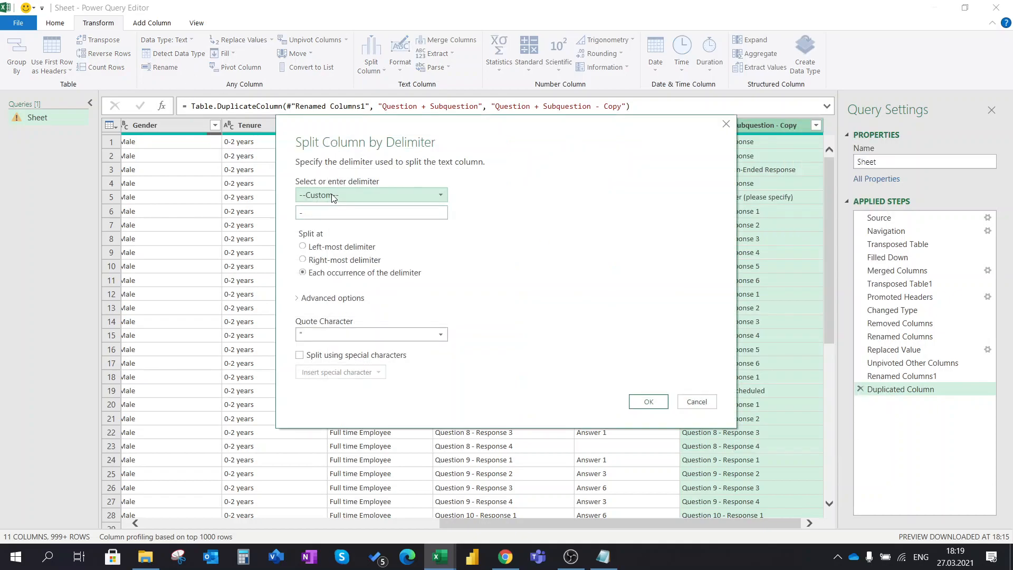
click(316, 212)
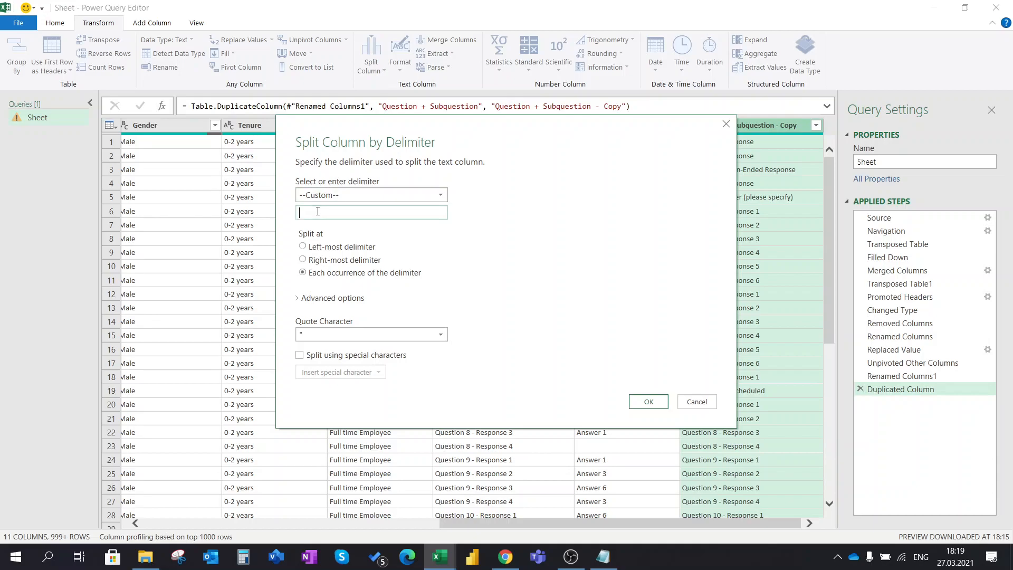
text(-)
click(636, 401)
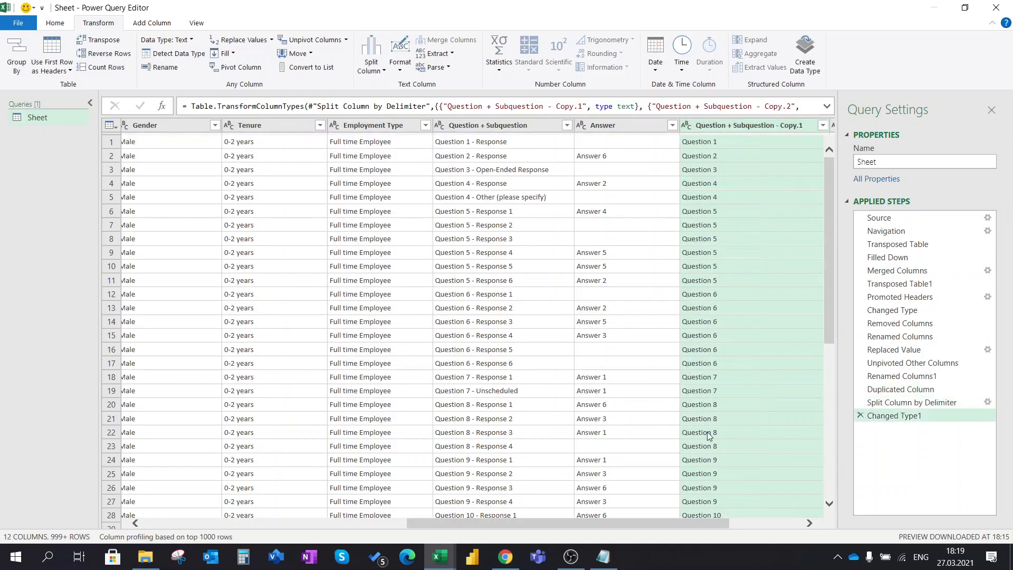
Remove all columns except the second one produced by the split, which holds the response part.
scroll(706, 527, right, 3)
scroll(714, 196, down, 2)
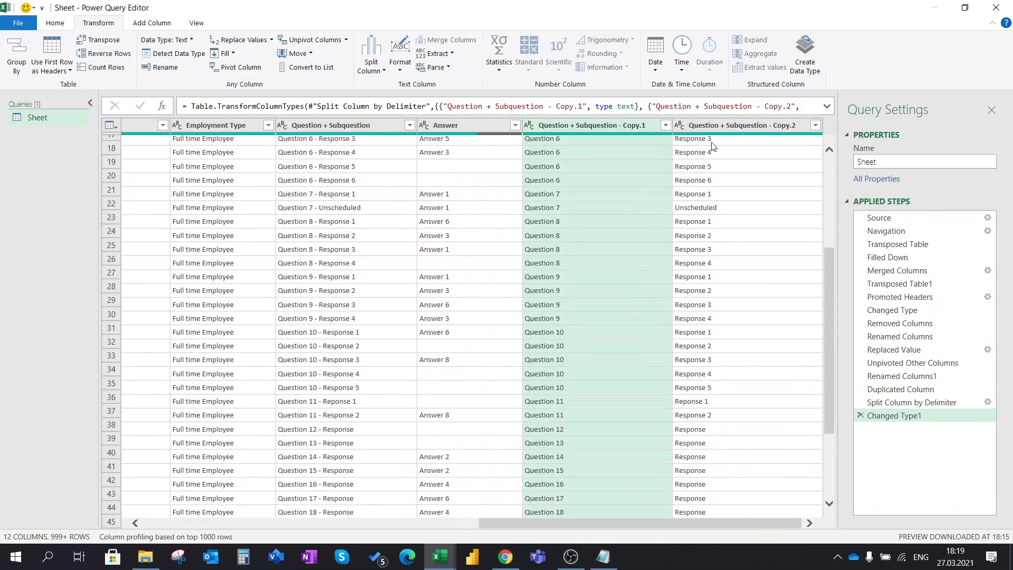
right_click(717, 126)
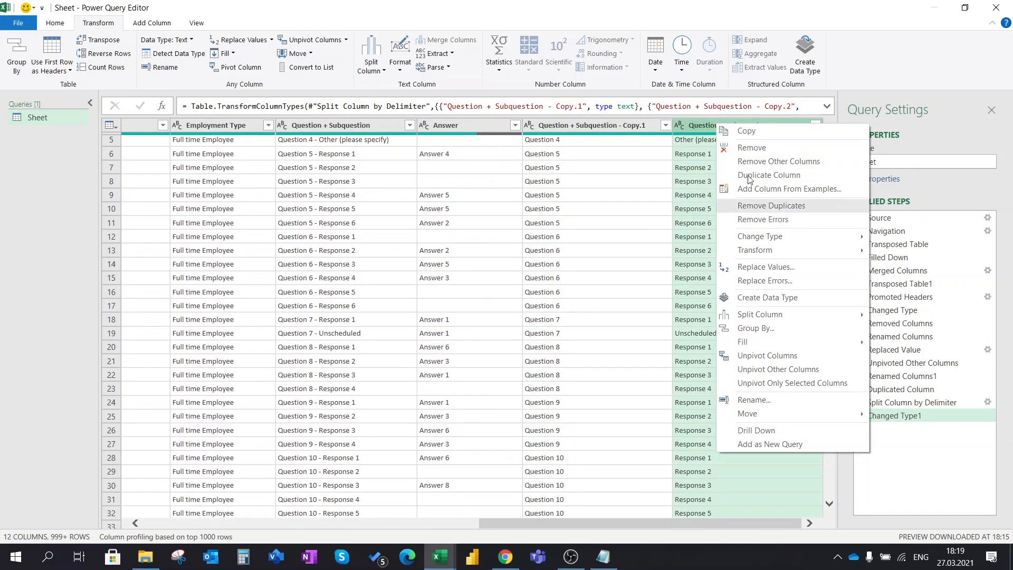
click(752, 164)
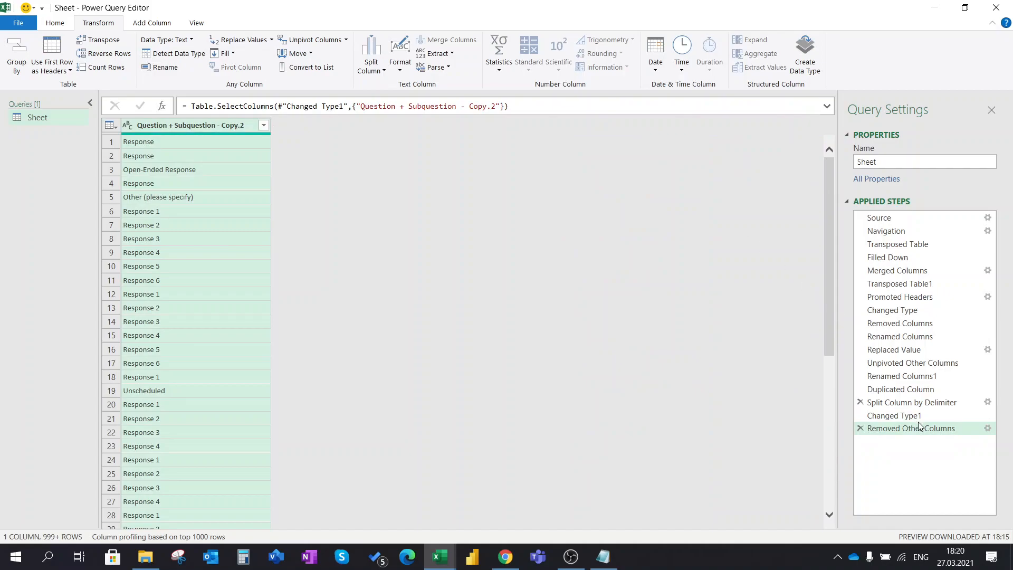
Delete the applied step that removed the other columns, restoring both columns produced by the split.
click(866, 428)
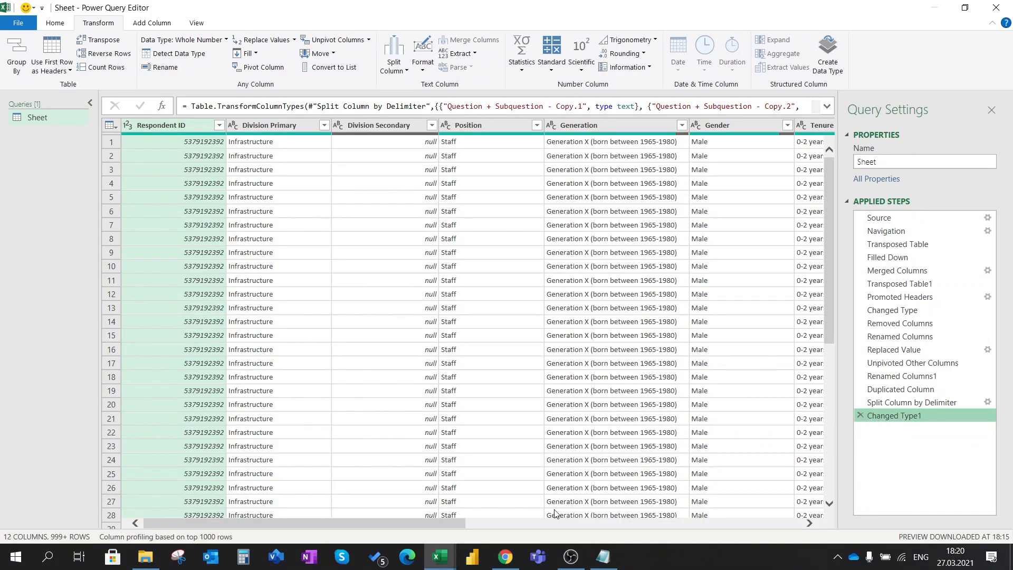
drag(438, 524, 775, 524)
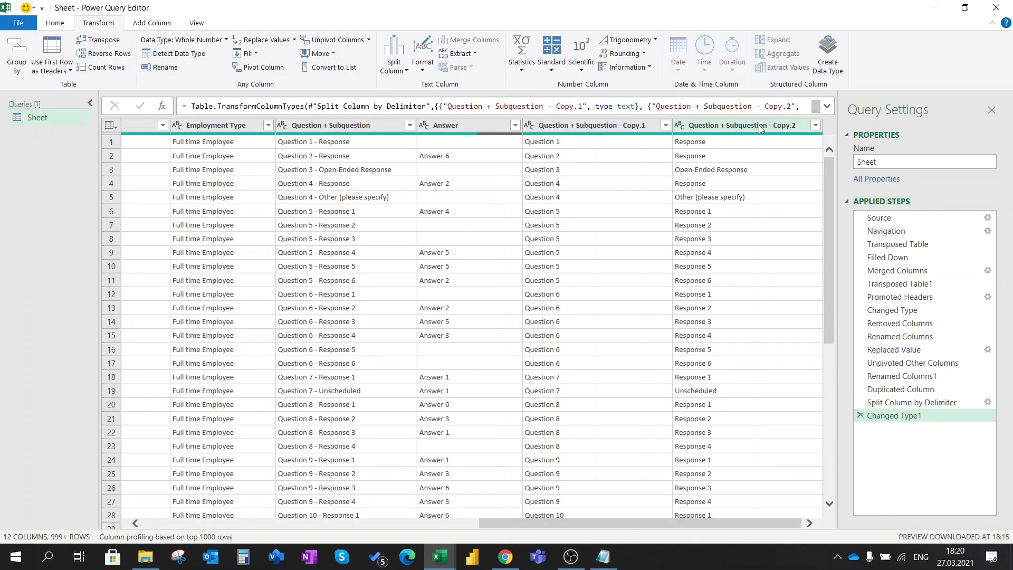
right_click(760, 125)
click(789, 163)
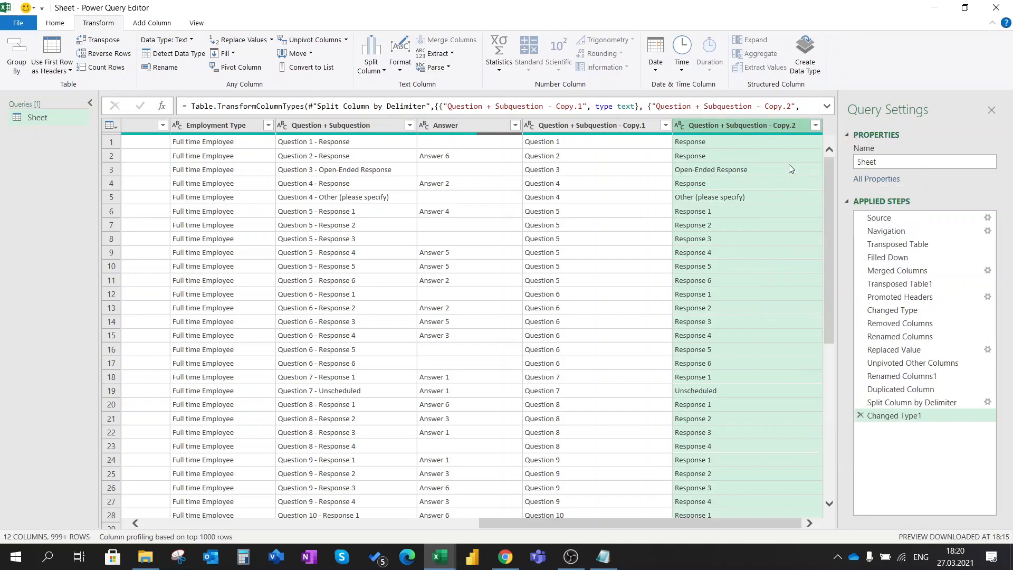
click(859, 429)
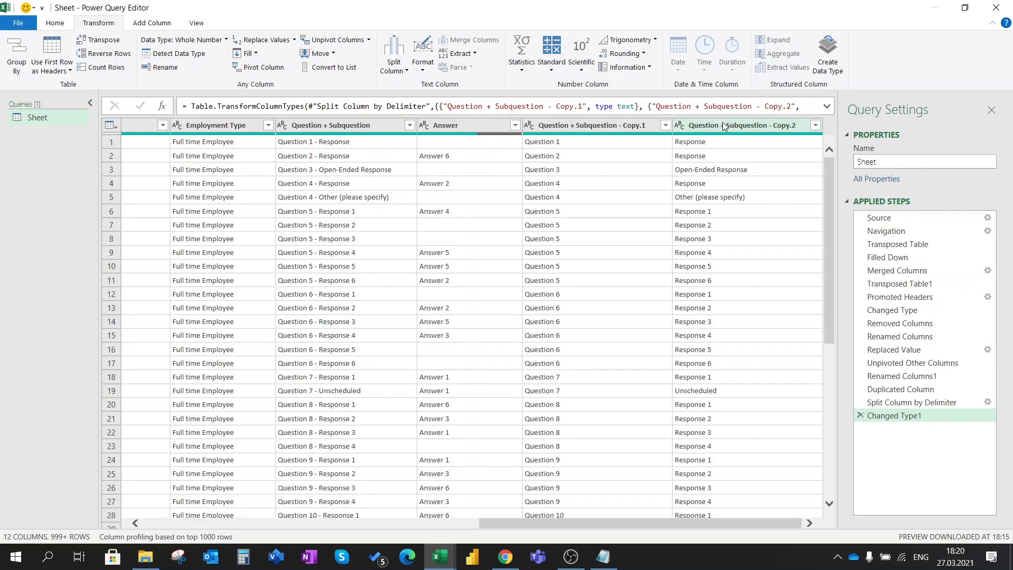
Remove the second column produced by the split and rename the first one as Question.
right_click(723, 122)
click(763, 148)
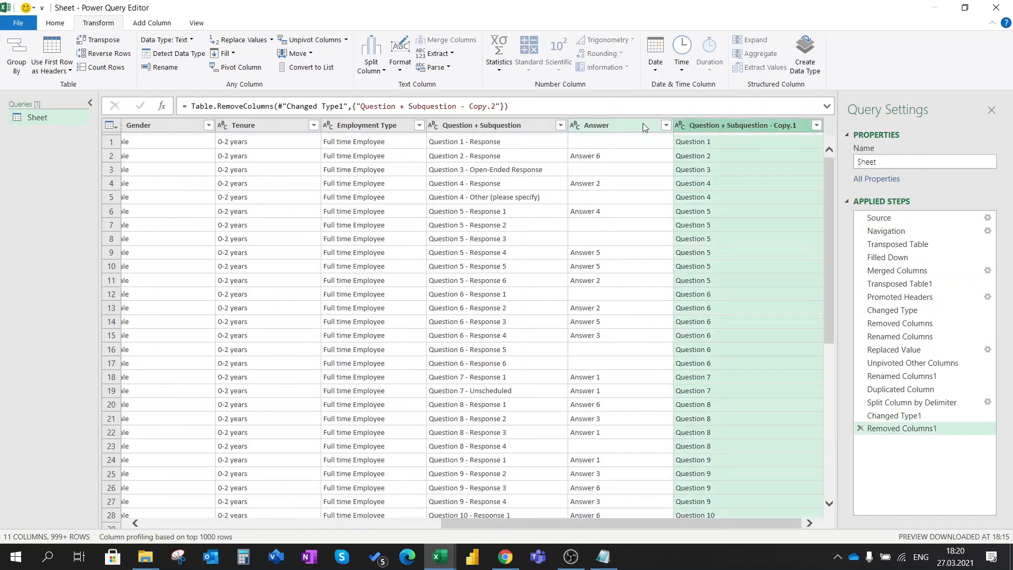
double_click(717, 128)
drag(721, 127, 812, 127)
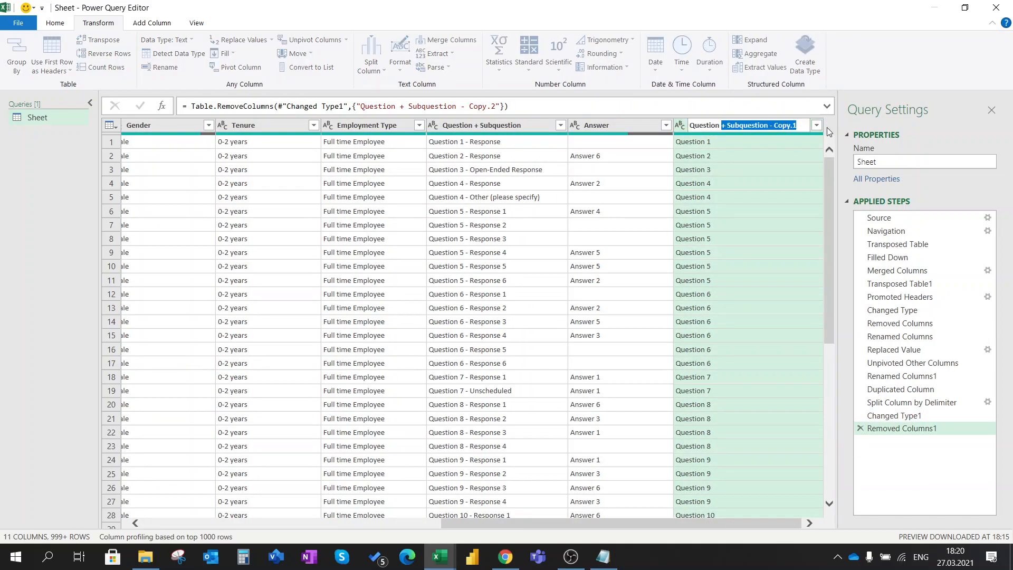
key(BackSpace)
key(Return)
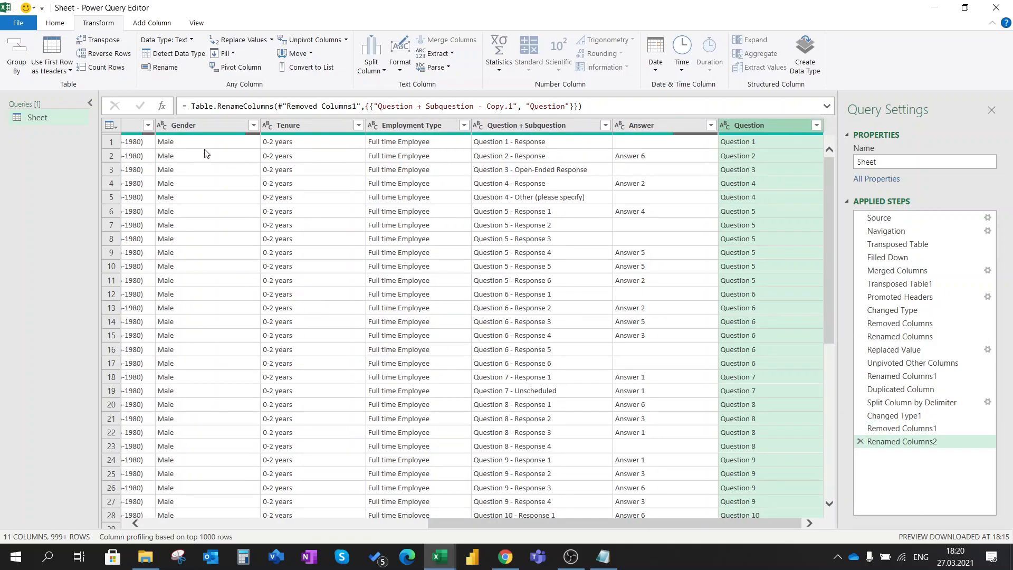
Create a new query that references the Sheet query and compare it with the original.
right_click(30, 124)
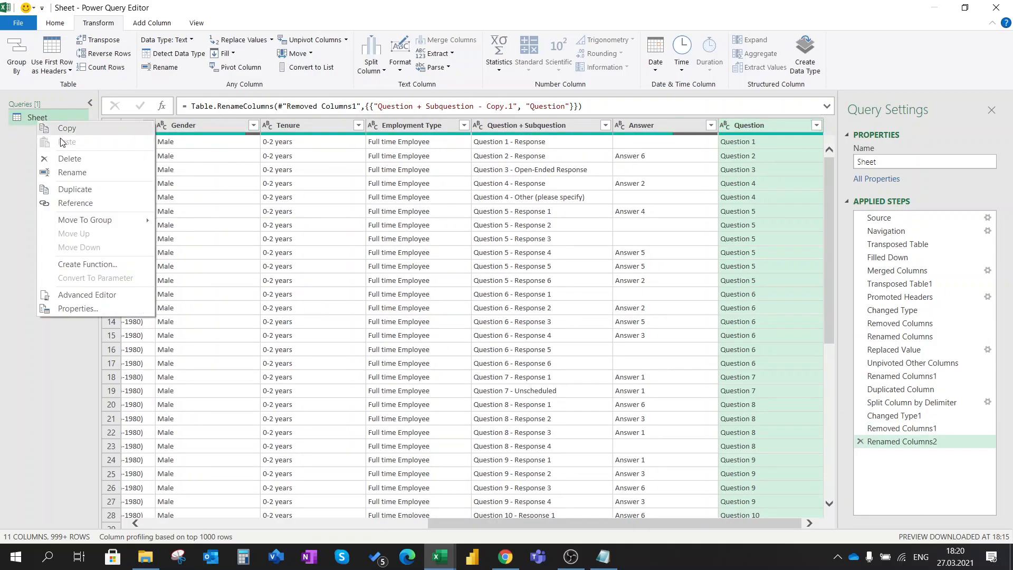
click(60, 204)
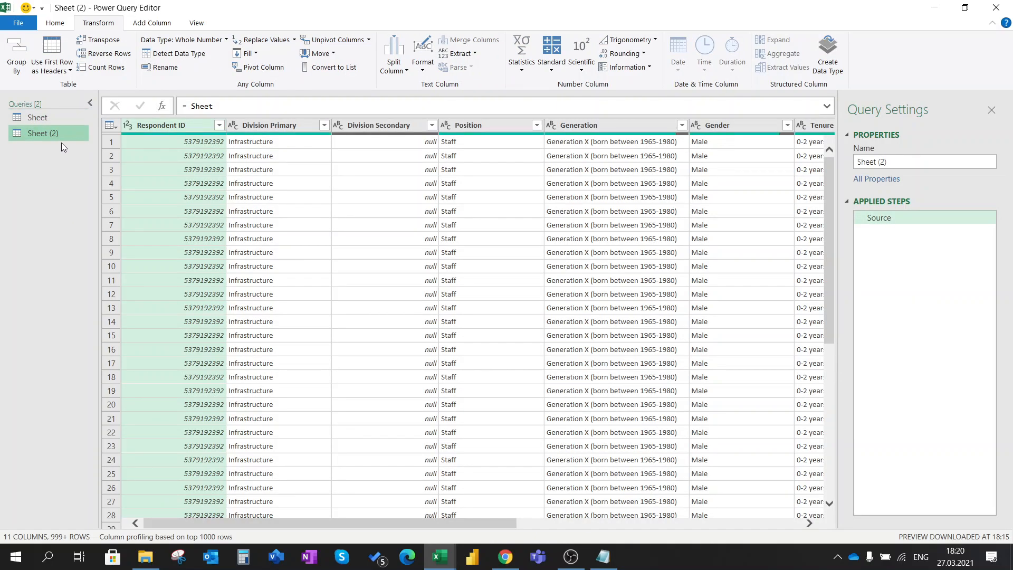
click(58, 117)
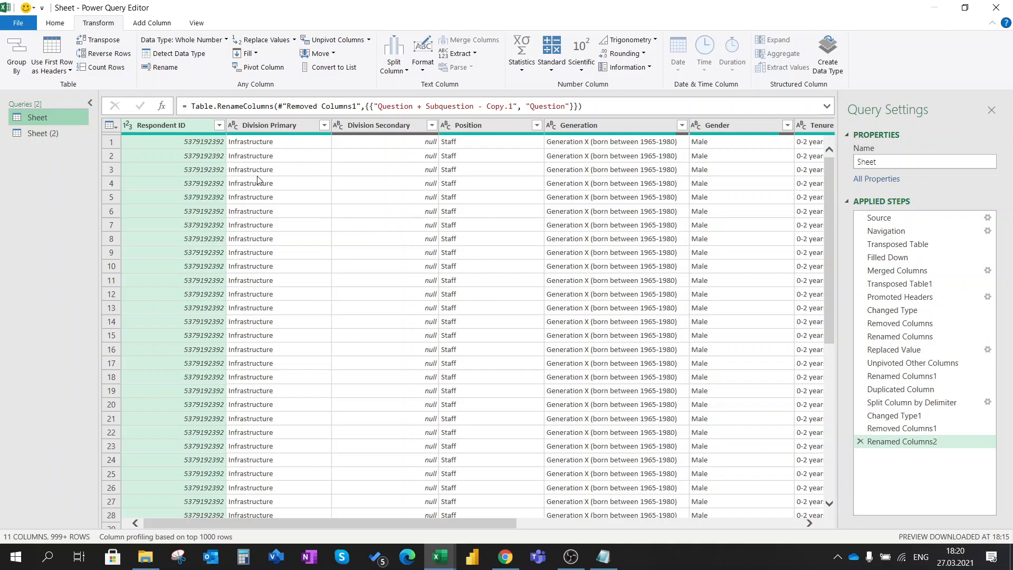
click(49, 134)
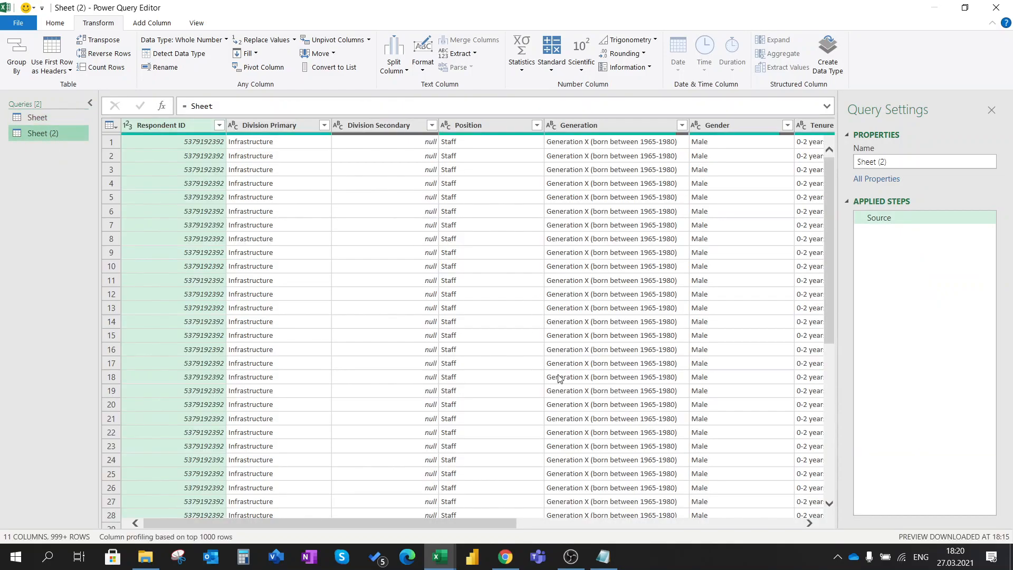
Rename the new reference query as Respondents, copying the name from the Notepad list.
click(603, 557)
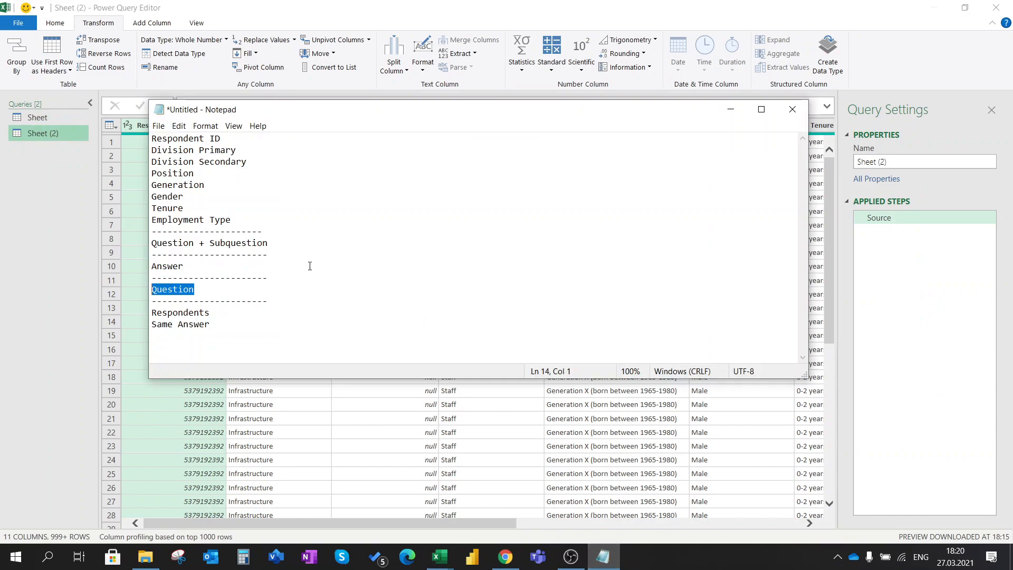
double_click(180, 312)
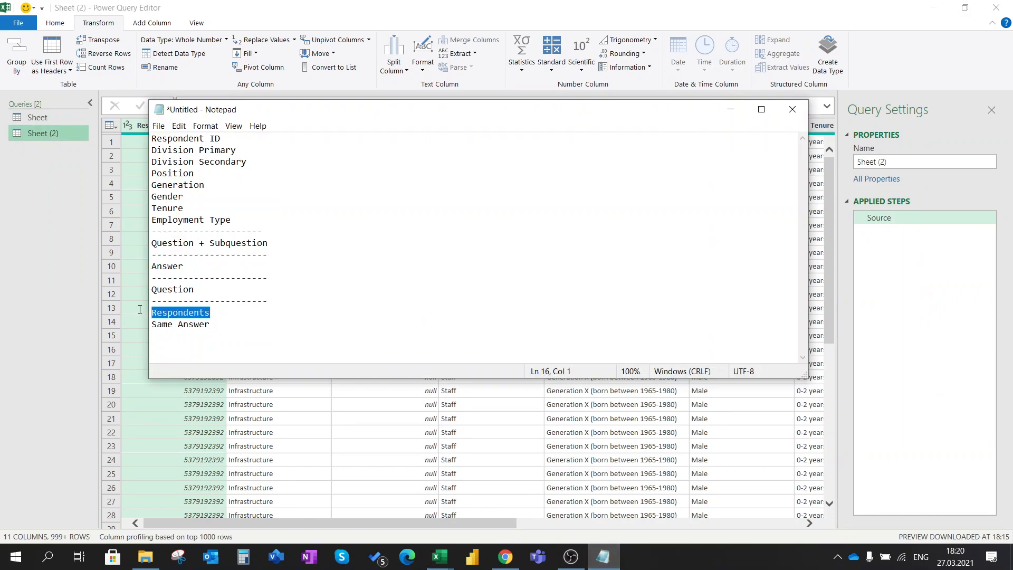
click(48, 133)
double_click(58, 134)
key(ctrl+v)
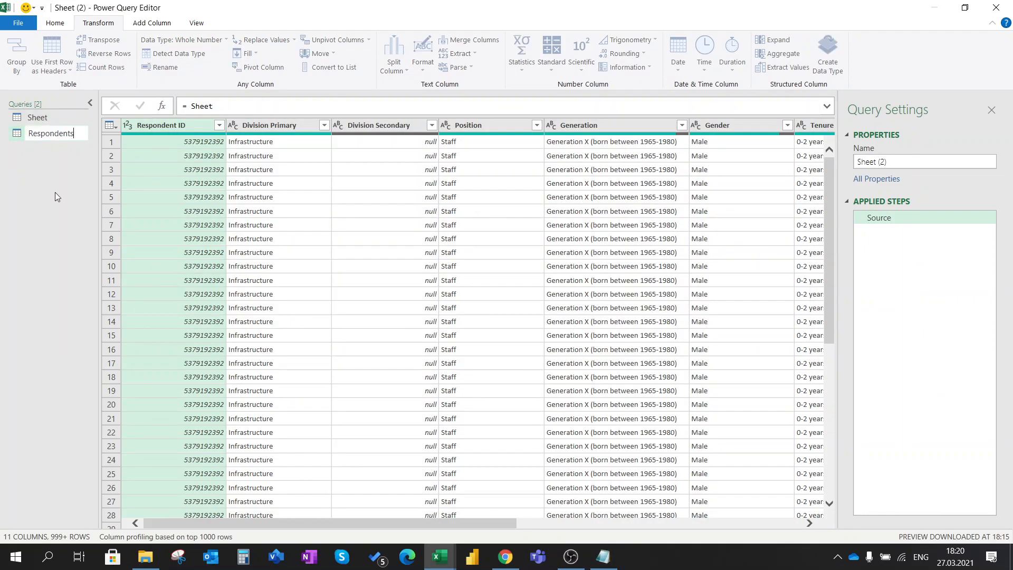
key(Return)
drag(379, 531, 364, 529)
Examine the Respondents column in Final_Output.xlsx and its matching entry in the Notepad list.
click(614, 560)
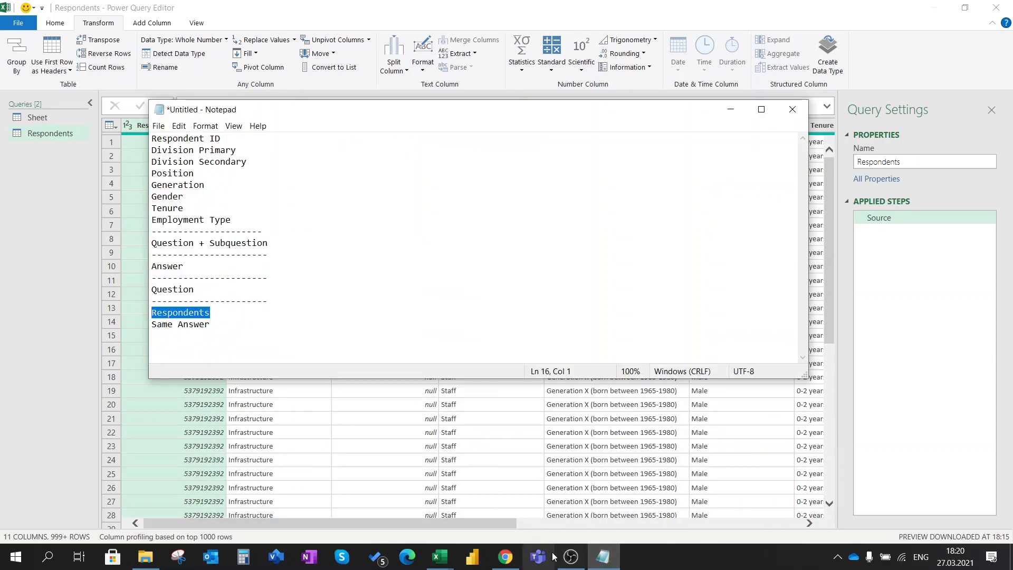
mouse_move(440, 557)
click(397, 504)
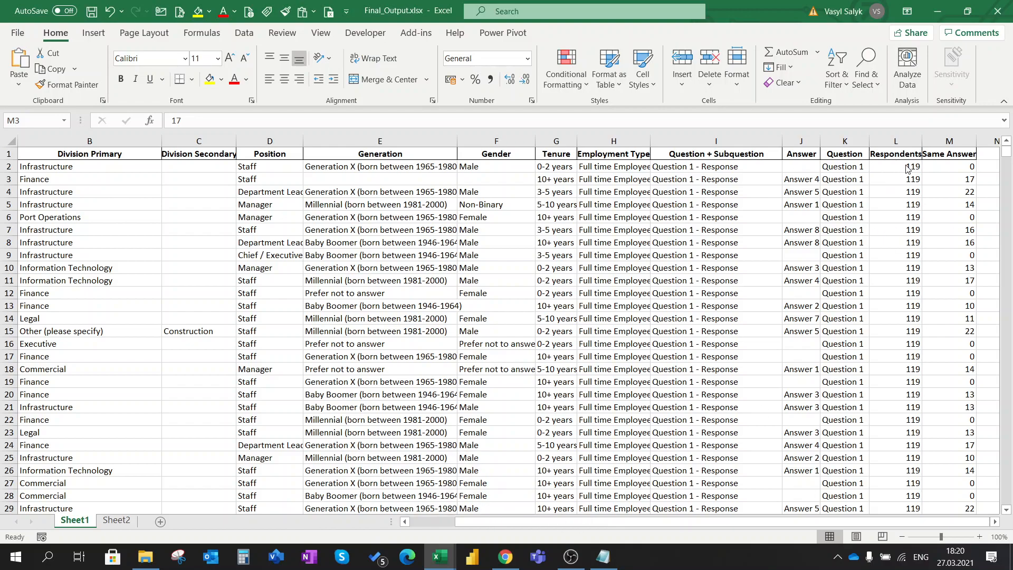
mouse_move(454, 562)
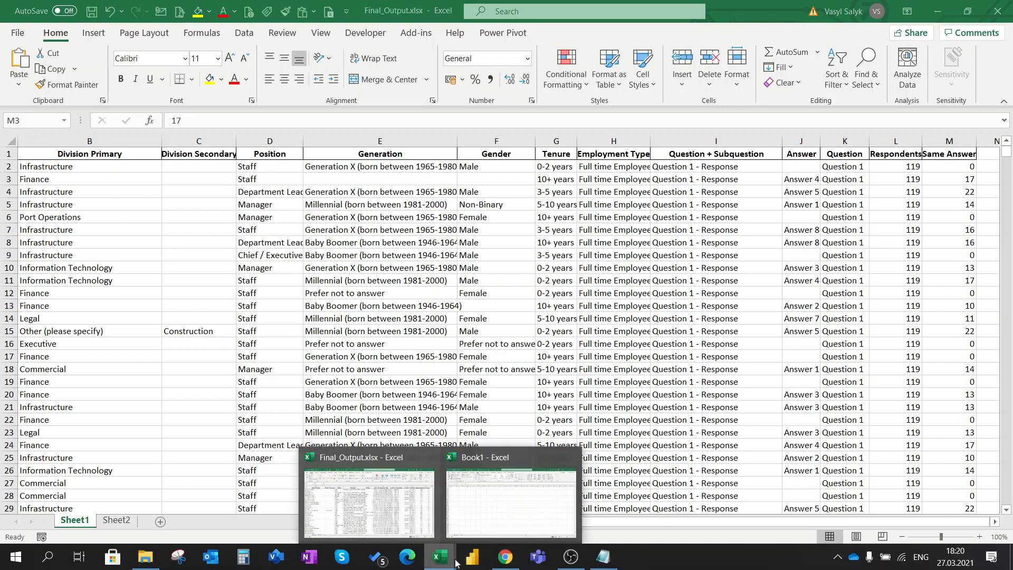
click(603, 557)
click(229, 315)
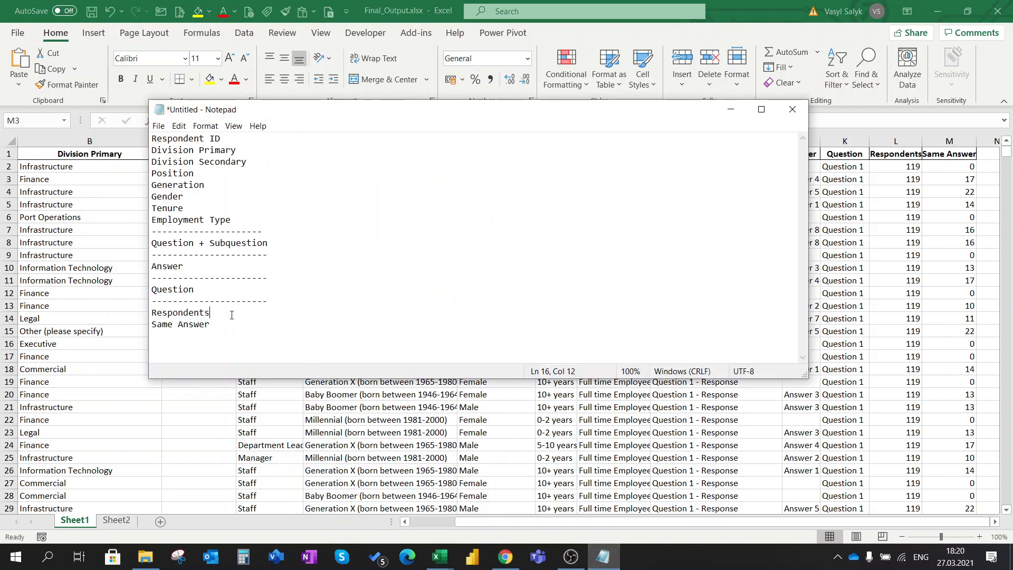
drag(225, 314, 124, 312)
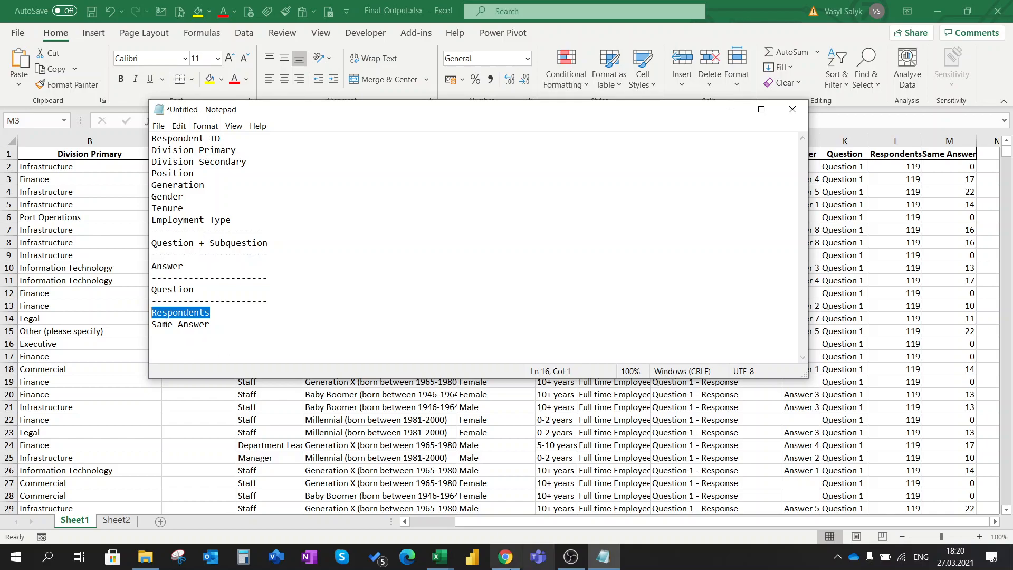
Switch back to Power Query Editor and remove the rows with an empty Answer from the Respondents query.
mouse_move(440, 555)
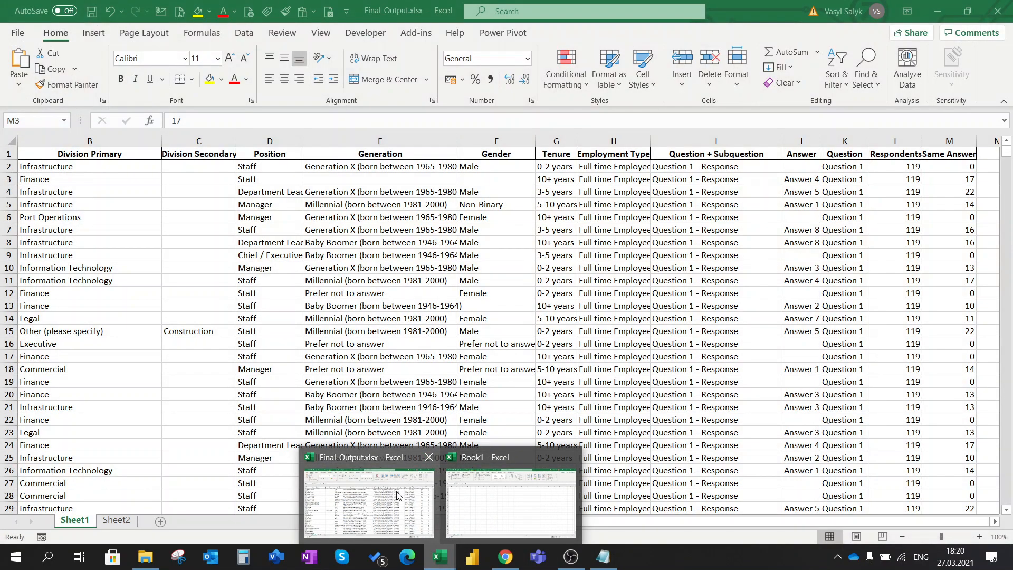
click(487, 504)
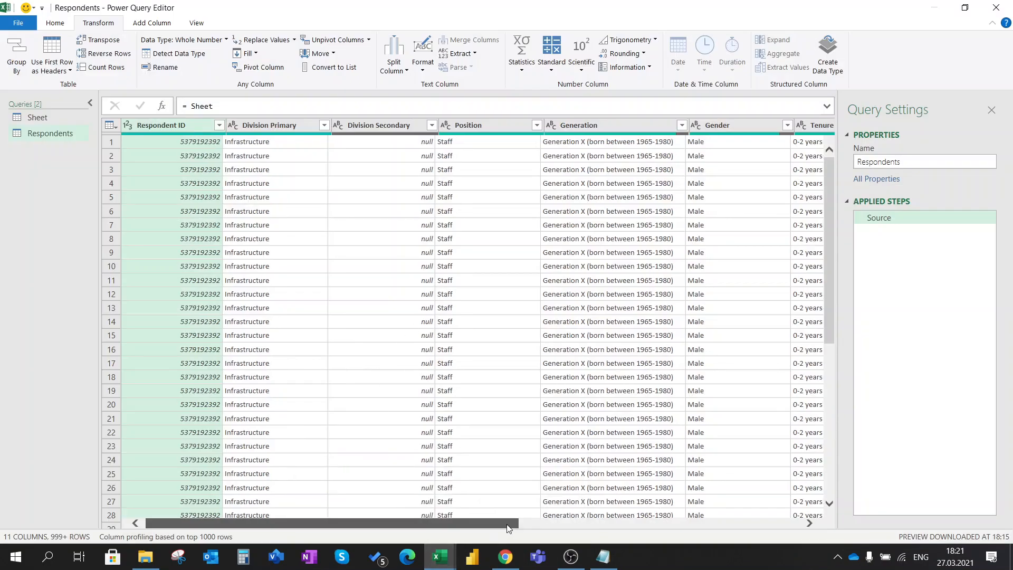
drag(327, 523, 613, 523)
click(711, 126)
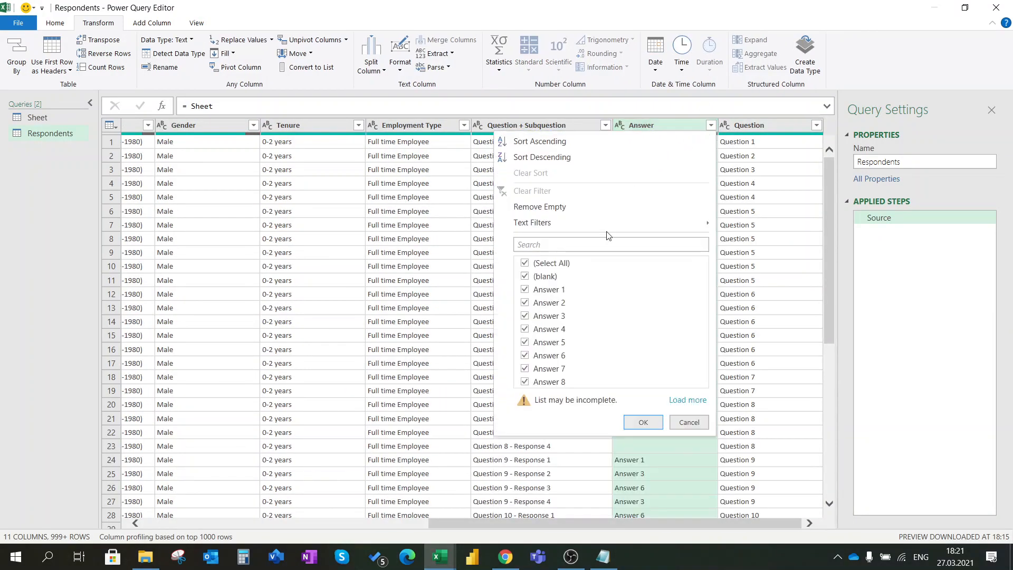
click(559, 208)
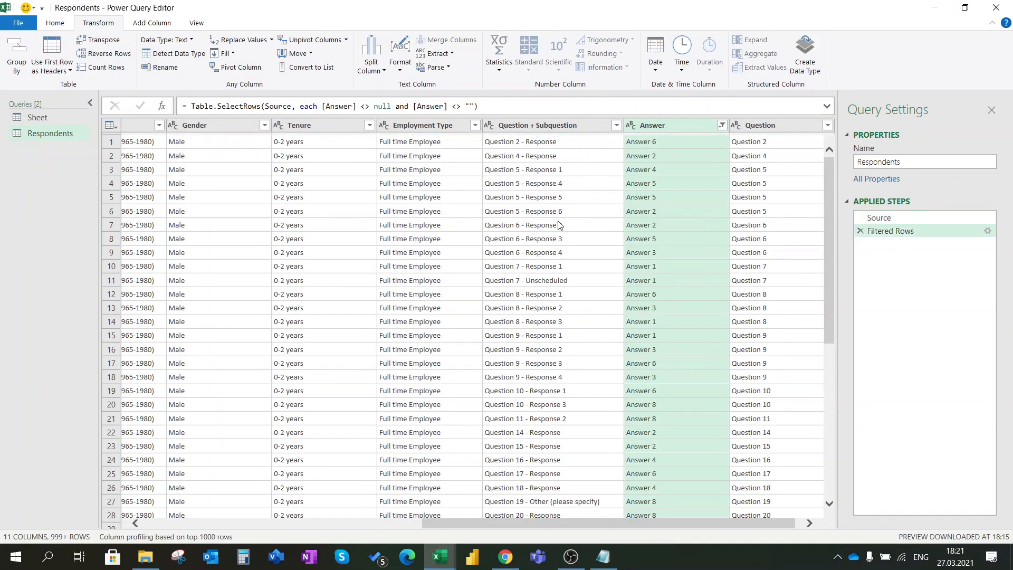
Remove all columns except Question and Respondent ID from the Respondents query.
click(771, 127)
drag(681, 525, 396, 525)
click(176, 125)
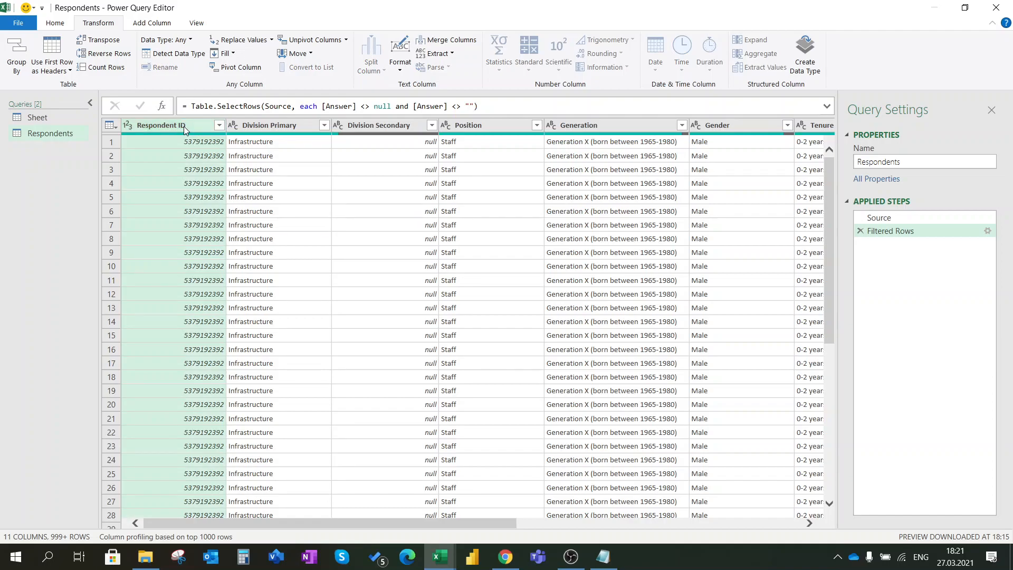
right_click(183, 126)
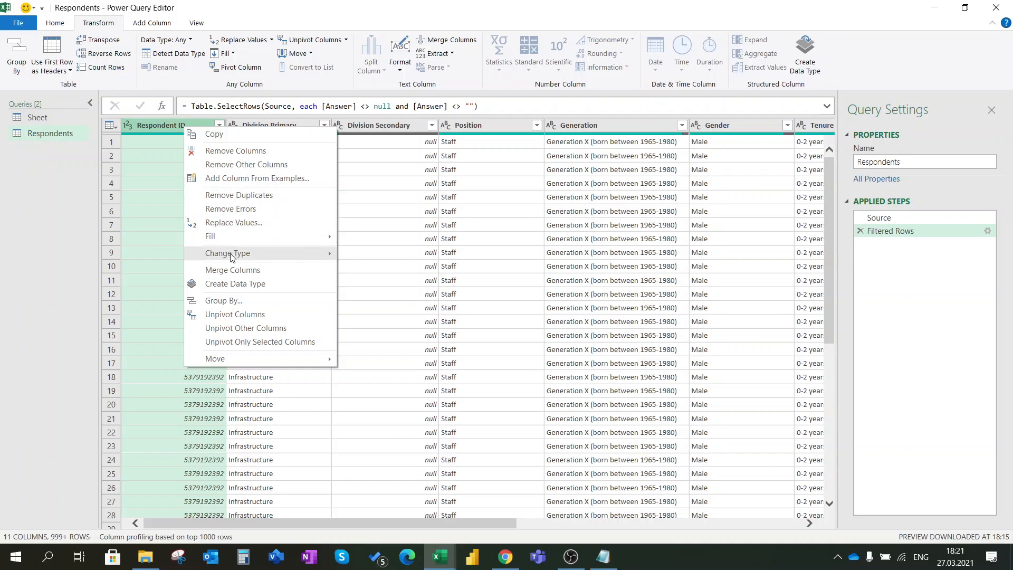
click(242, 166)
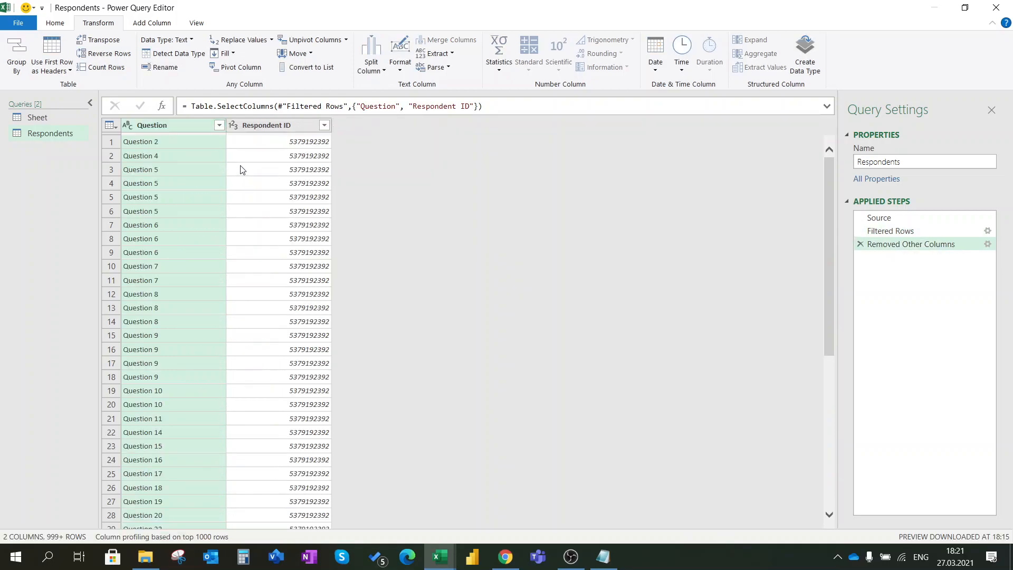
Group the rows by Question and Respondent ID, with a Count column that uses the Count Rows operation.
ctrl+click(265, 125)
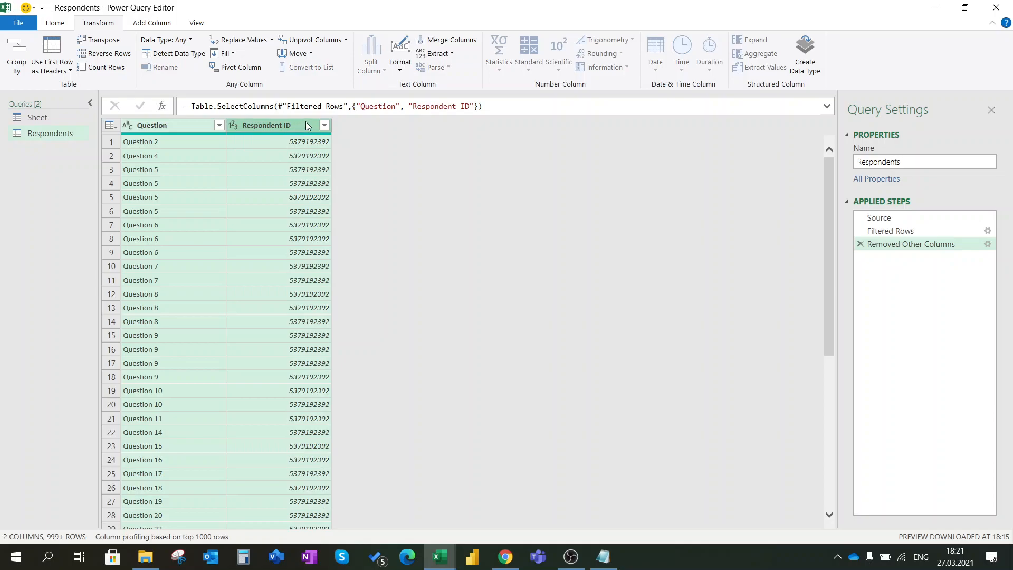
click(163, 142)
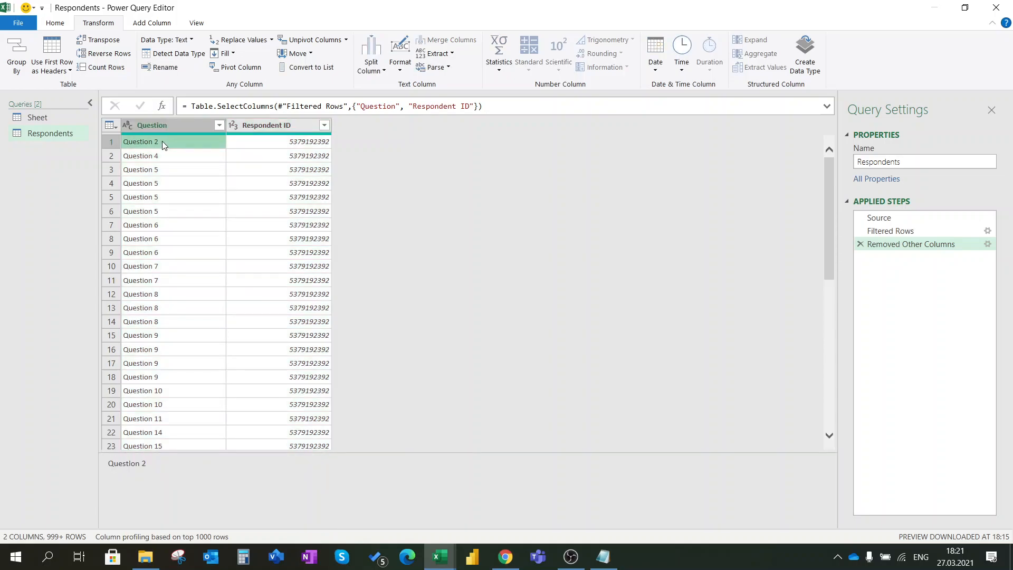
click(285, 126)
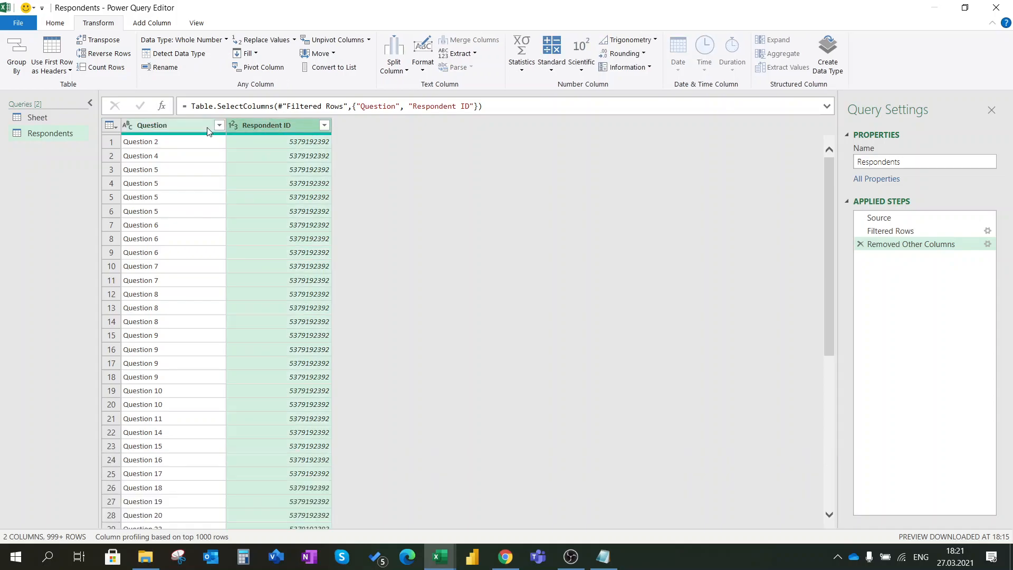
click(186, 128)
ctrl+click(256, 124)
right_click(257, 124)
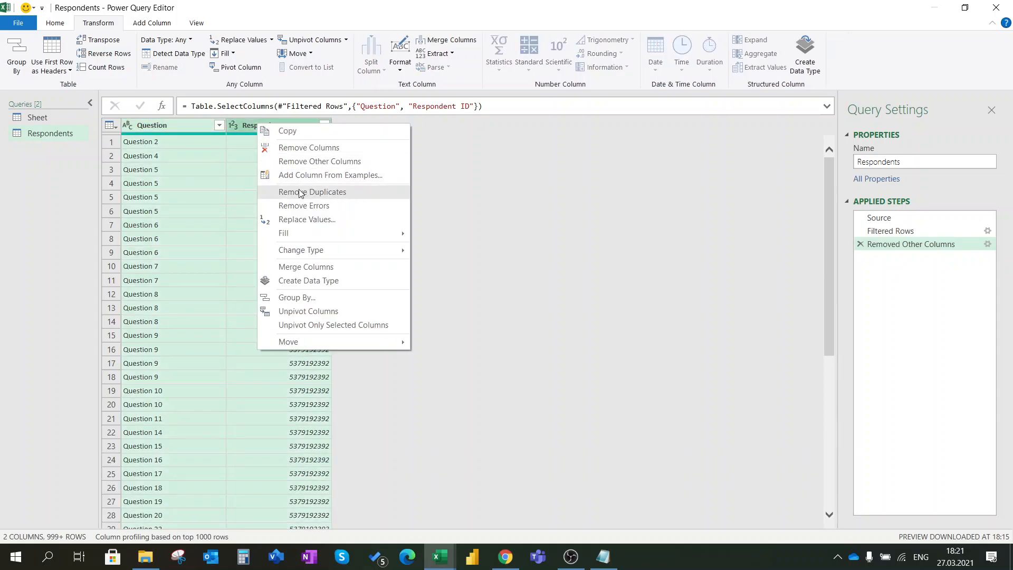
click(300, 300)
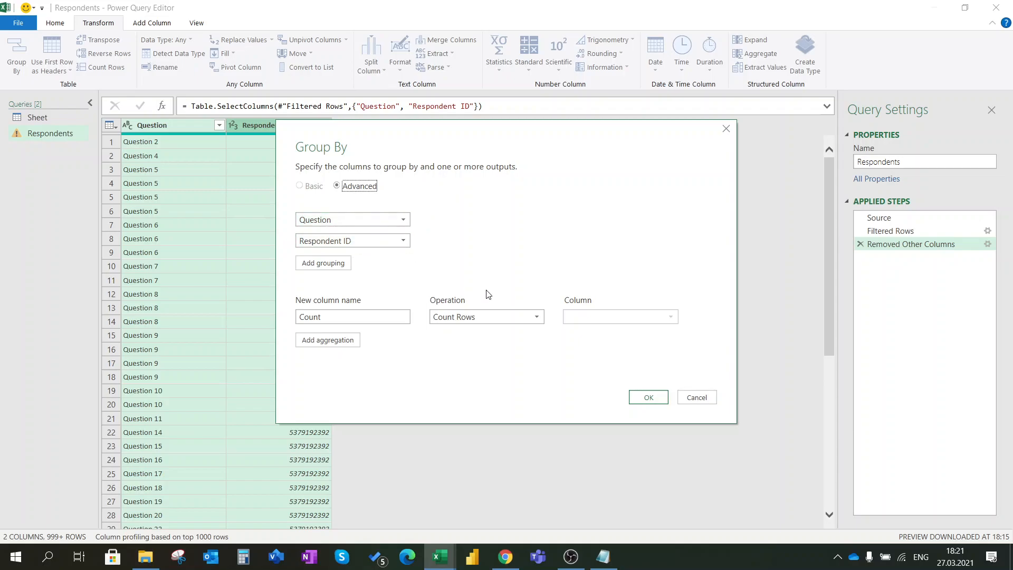
click(649, 398)
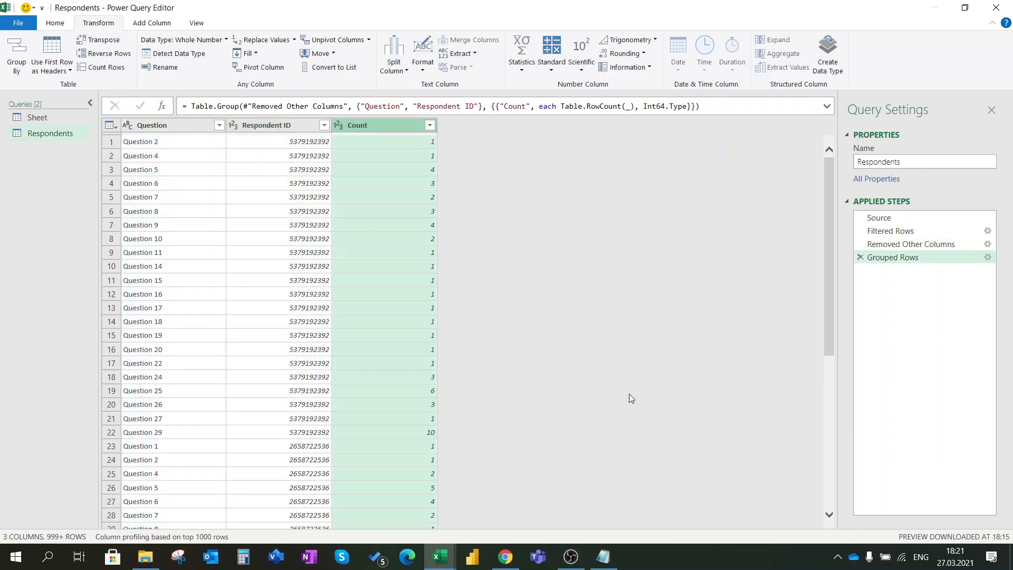
Remove all columns except Question from the grouped Respondents query.
click(200, 130)
right_click(192, 129)
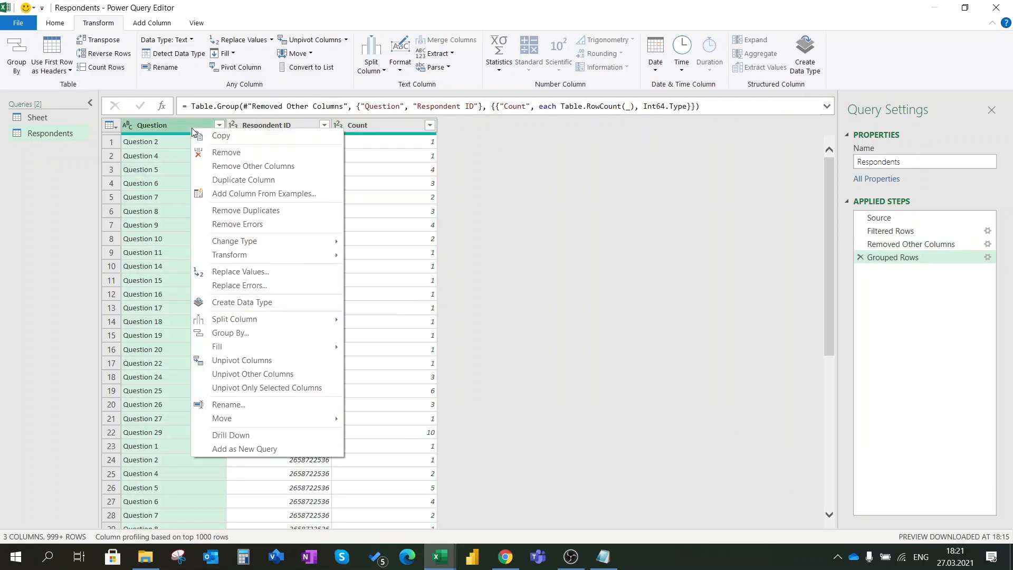
click(216, 166)
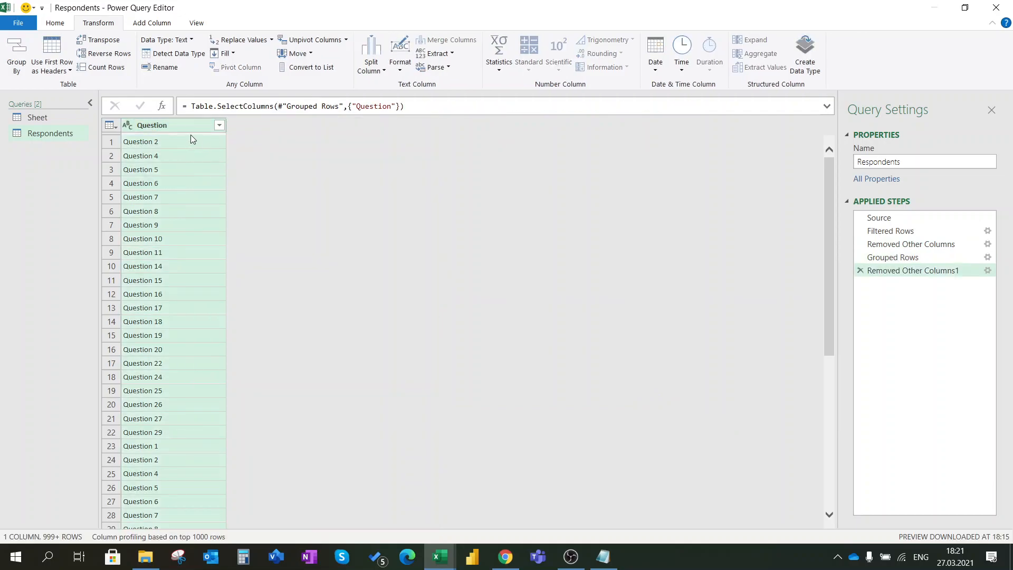
Group the Respondents query by Question, with a Count column that uses the Count Rows operation.
right_click(189, 132)
click(235, 329)
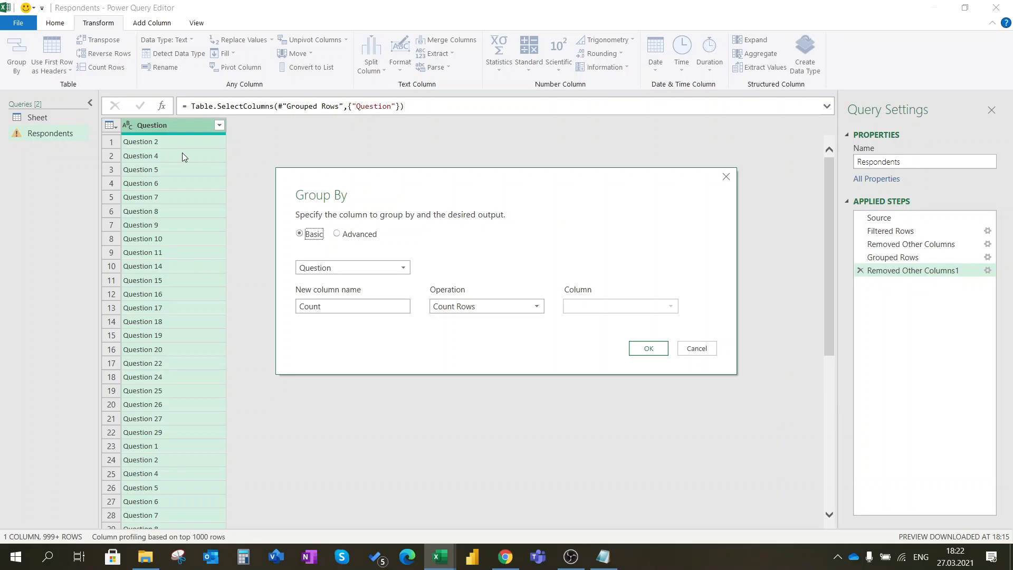
click(646, 349)
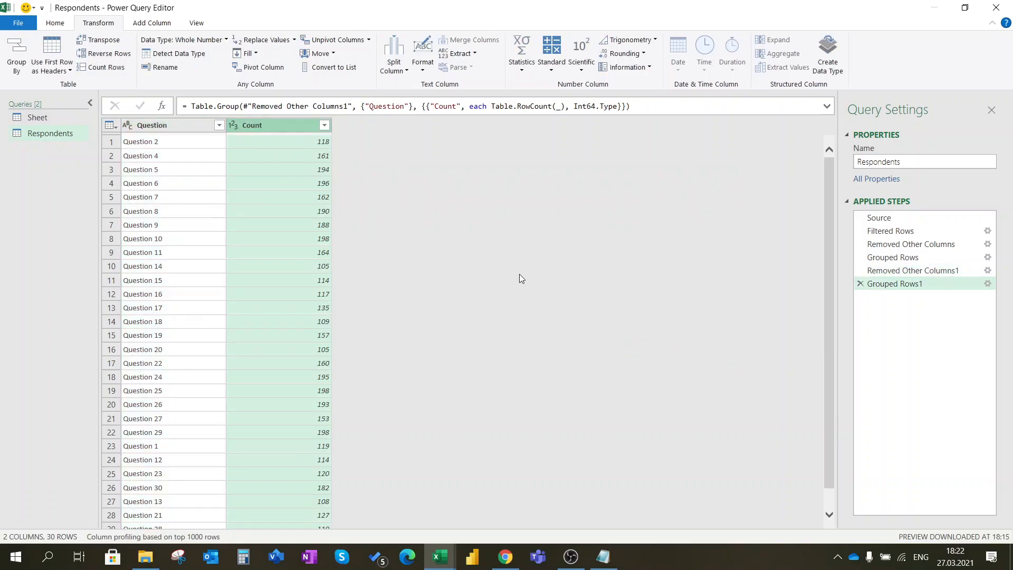
Sort the Respondents query by the Question column in ascending order.
click(307, 225)
click(217, 125)
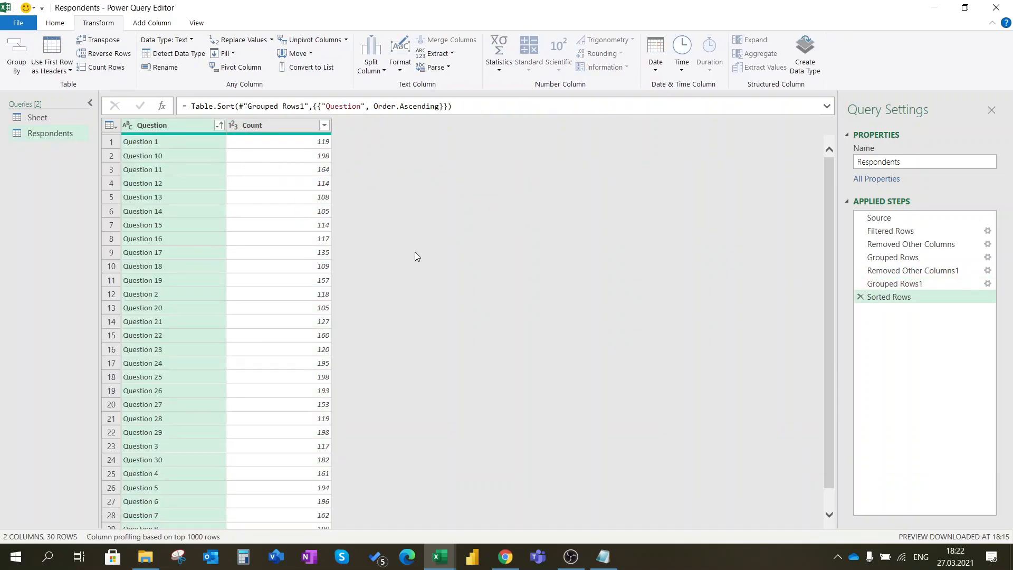
click(299, 226)
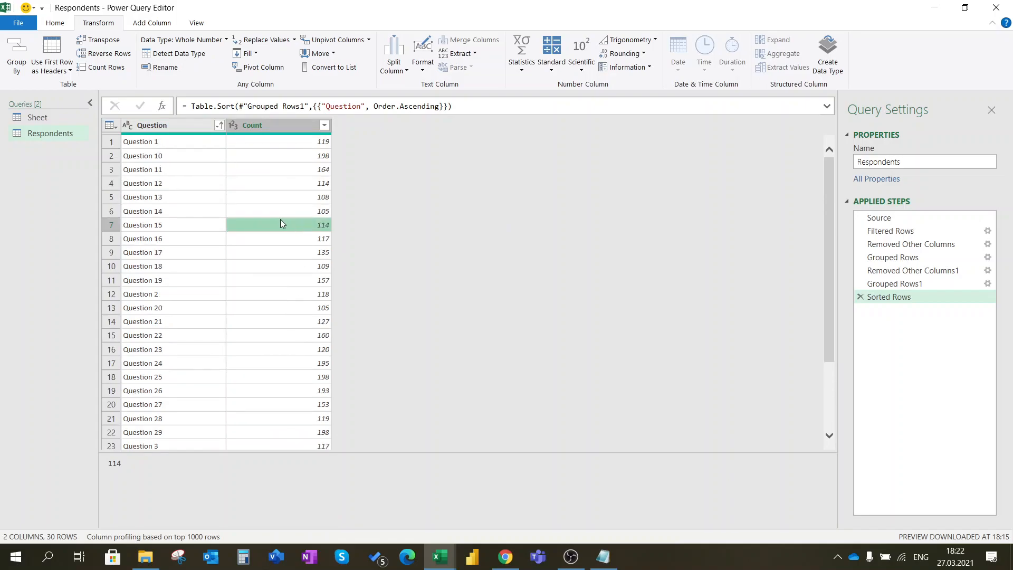
Close and load the queries as Only Create Connection, with their data added to the Data Model.
click(55, 23)
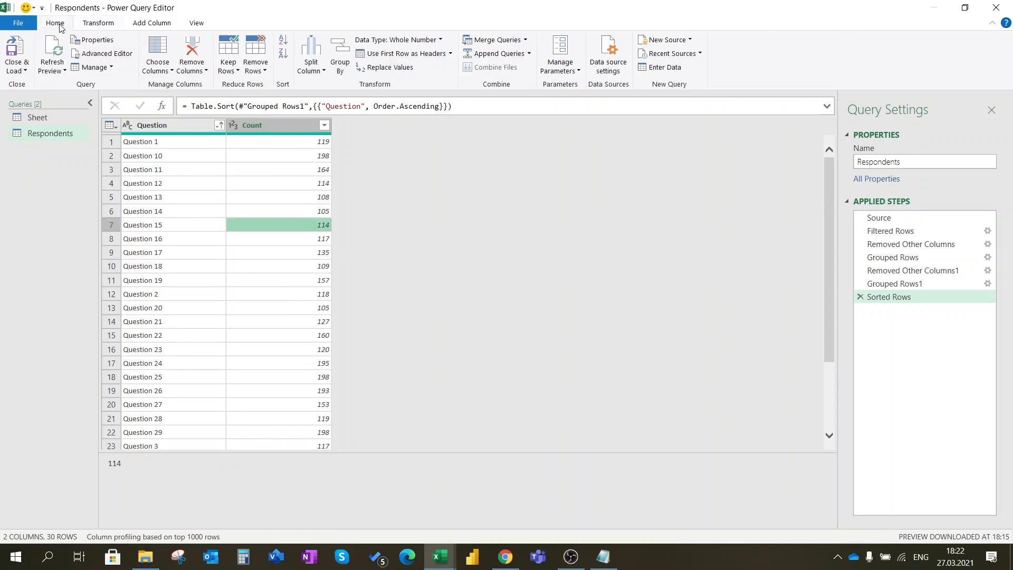
click(22, 72)
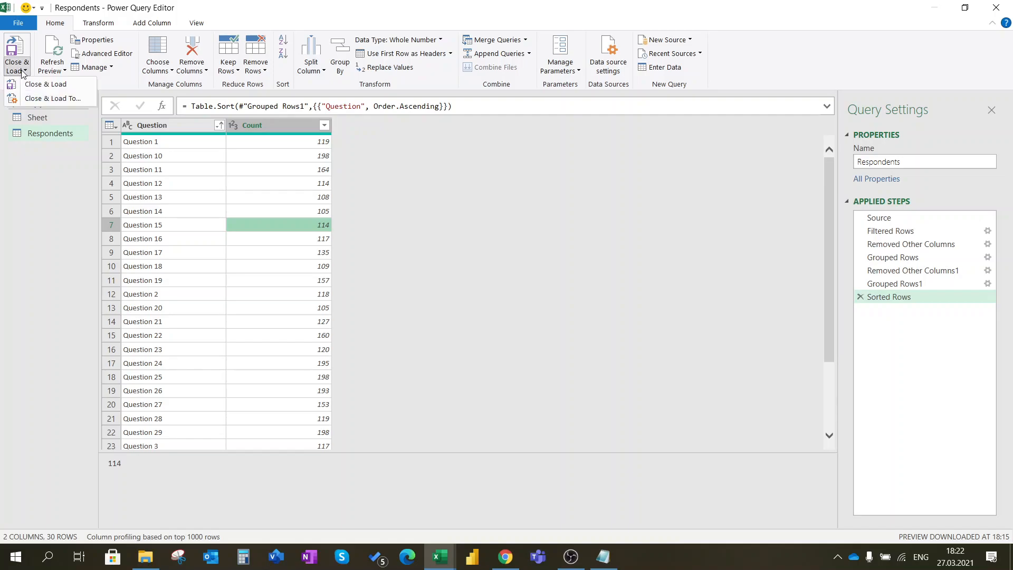
click(35, 100)
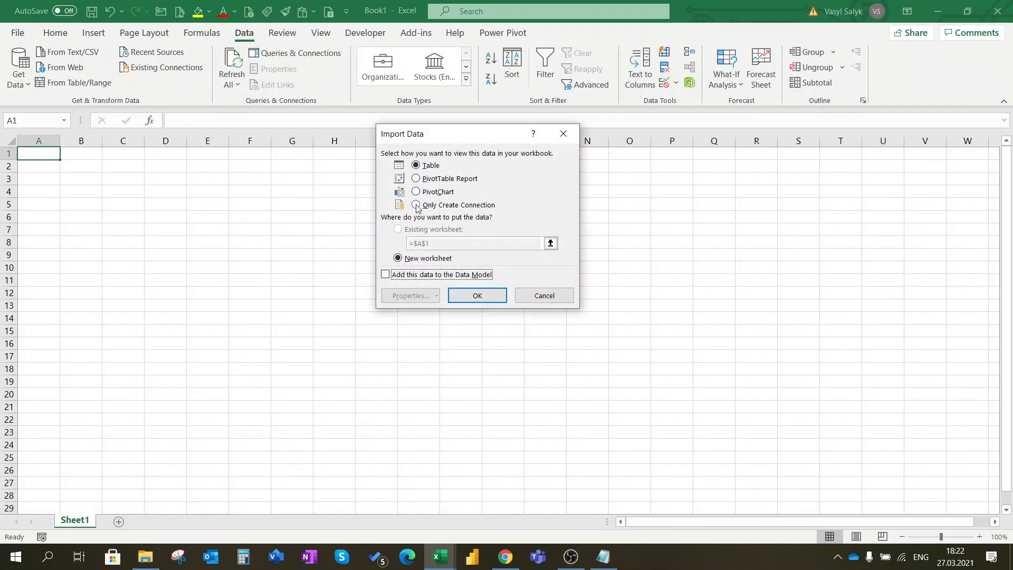
click(416, 206)
click(395, 275)
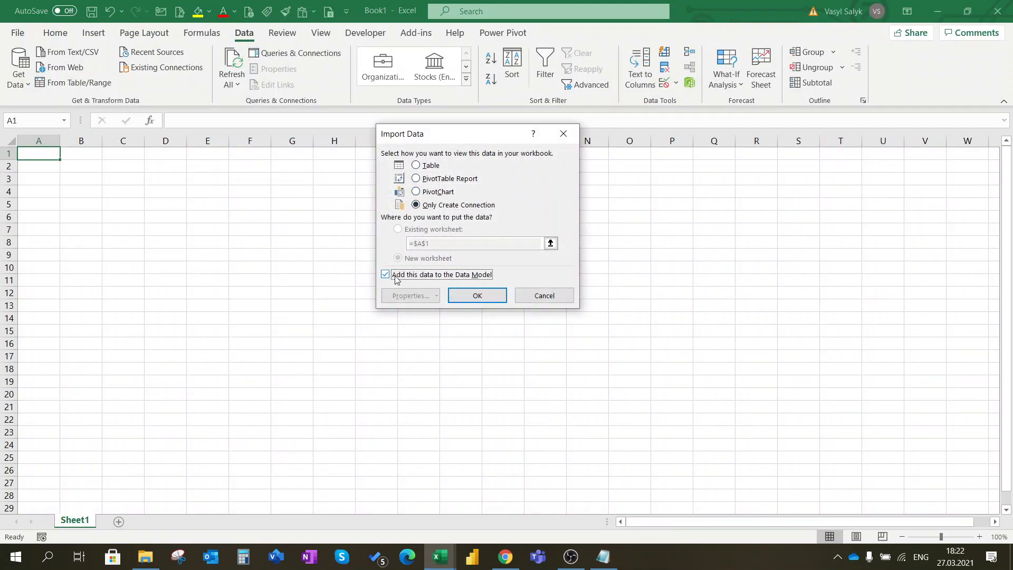
click(474, 296)
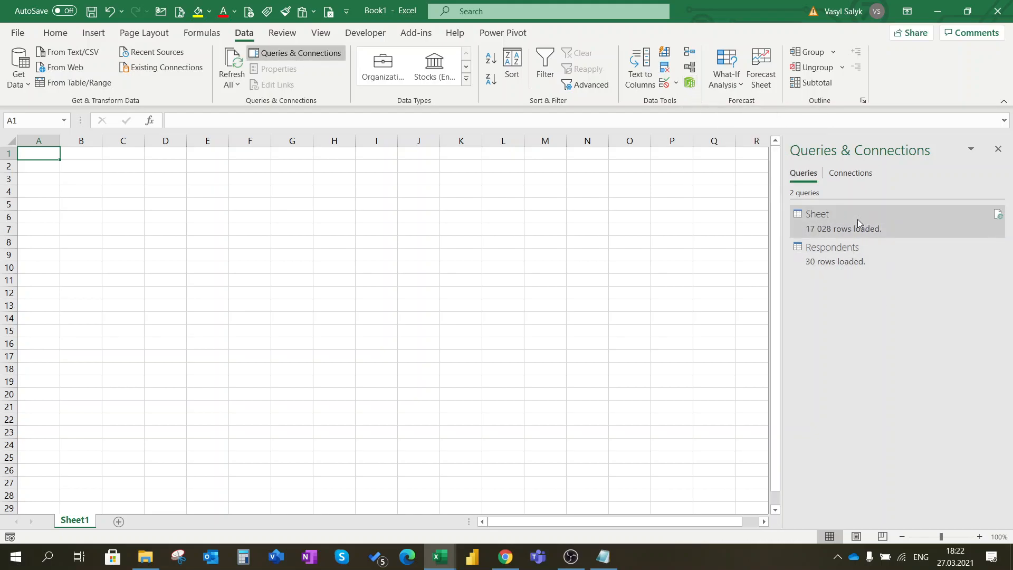
Switch to Final_Output.xlsx and select all Respondent ID values from A2 down to compare the row count with the loaded Sheet query.
mouse_move(827, 227)
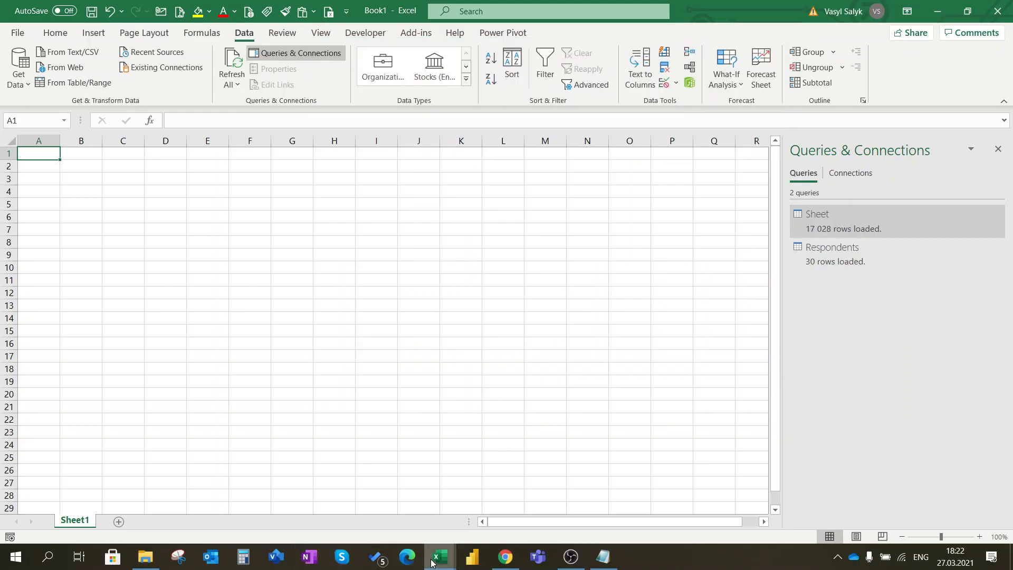
mouse_move(440, 556)
click(377, 478)
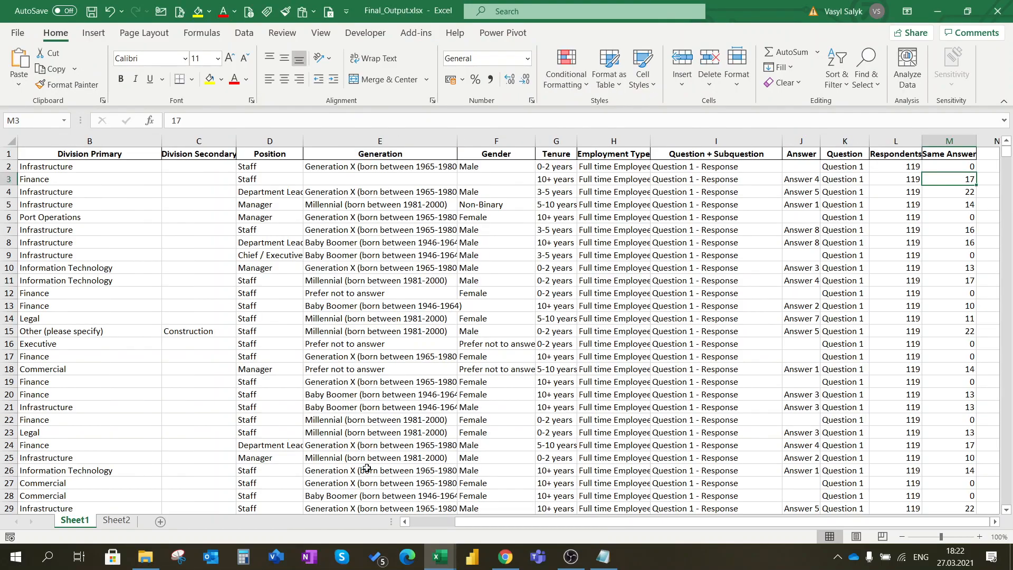
click(82, 169)
scroll(467, 504, left, 1)
click(52, 167)
key(ctrl+shift+Down)
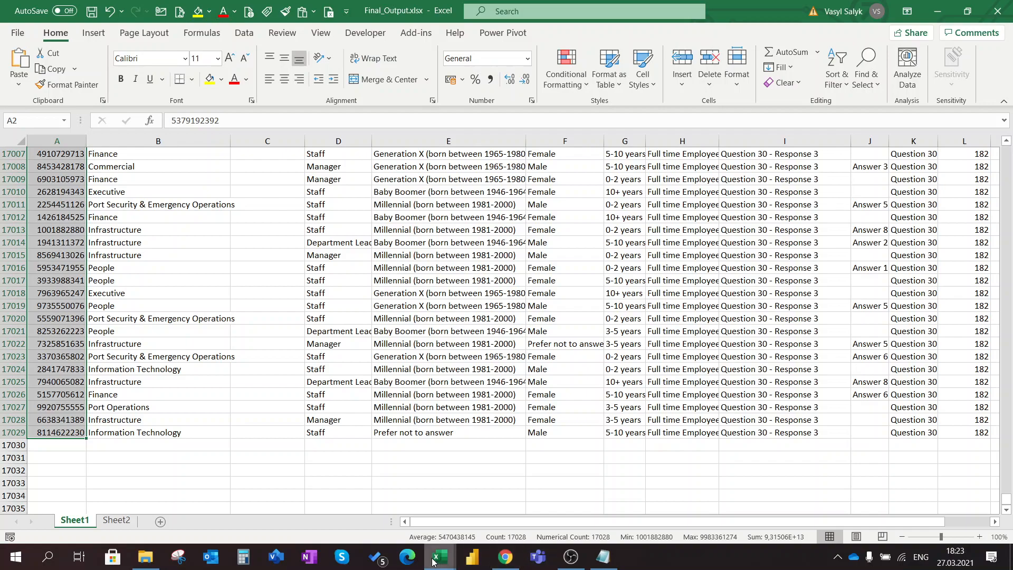
Switch back to the Book1 workbook and open its data model in Power Pivot.
mouse_move(441, 557)
click(518, 493)
click(577, 208)
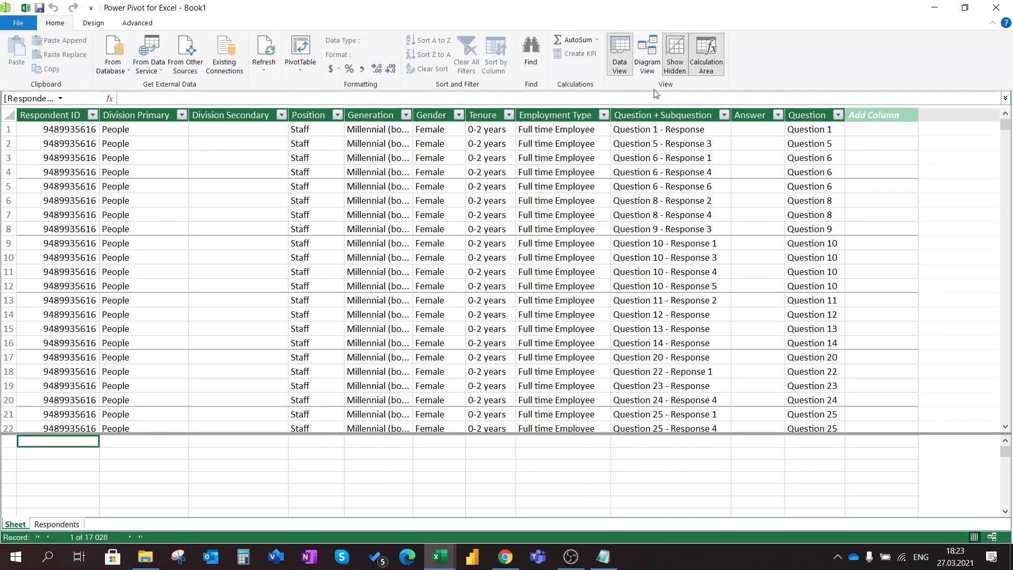
In Diagram View, enlarge the Sheet table and create a relationship between the Question fields of Respondents and Sheet.
click(647, 45)
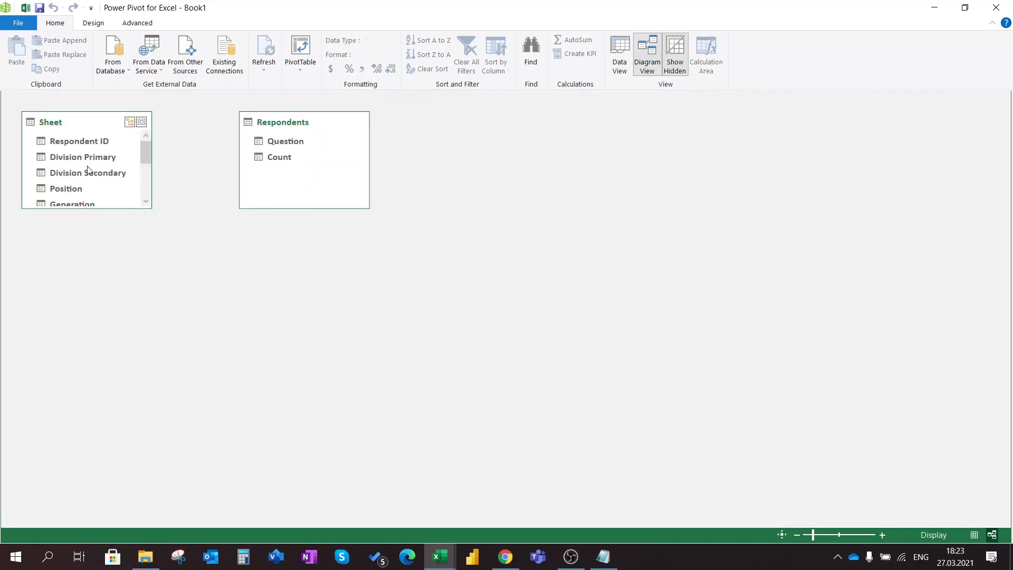
drag(121, 238, 128, 333)
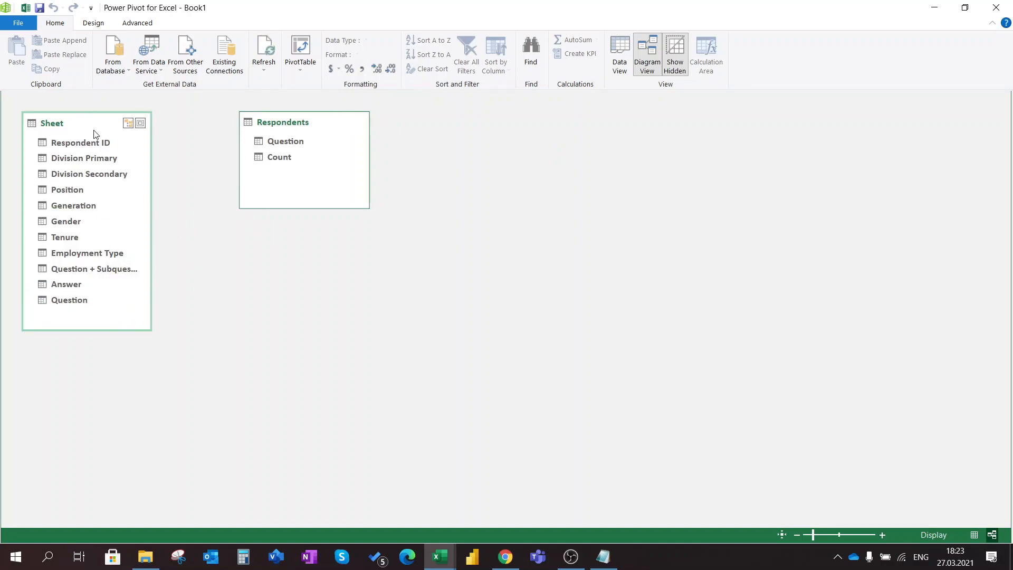
click(277, 144)
drag(273, 143, 86, 306)
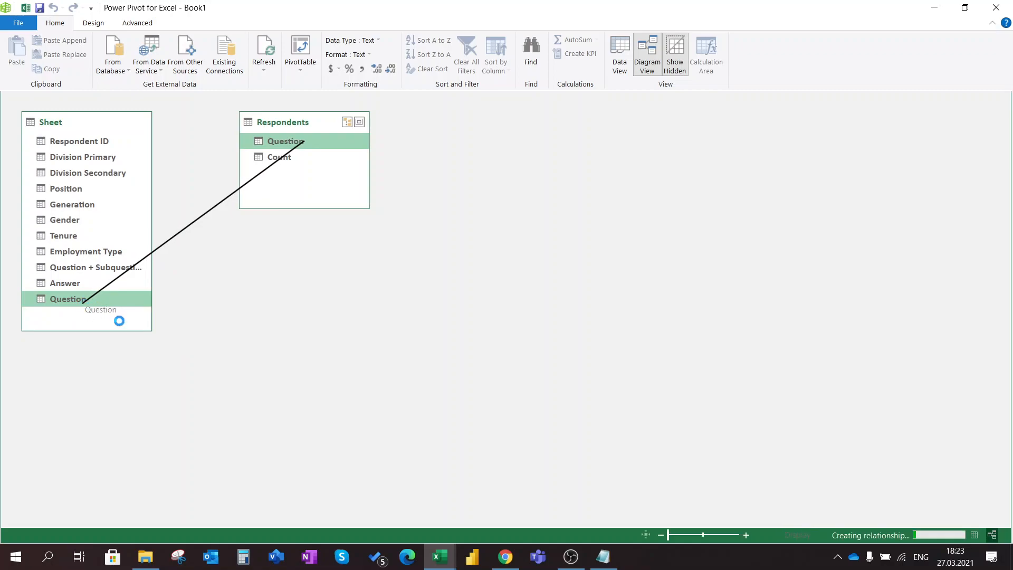
drag(287, 132, 316, 164)
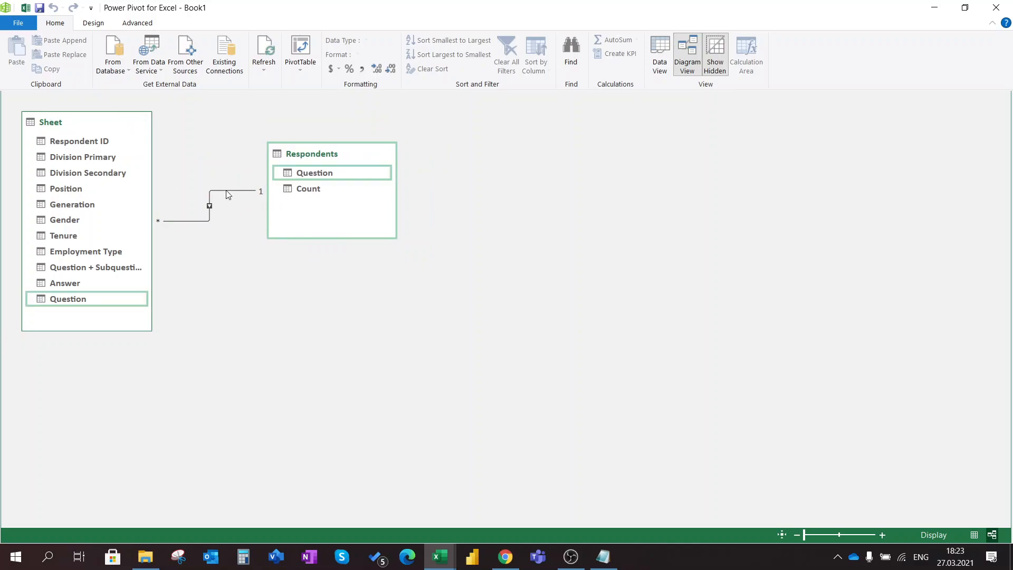
Return to Data View, check the required column list in Notepad, and add a "# of Respondents" column to the Sheet table.
click(659, 51)
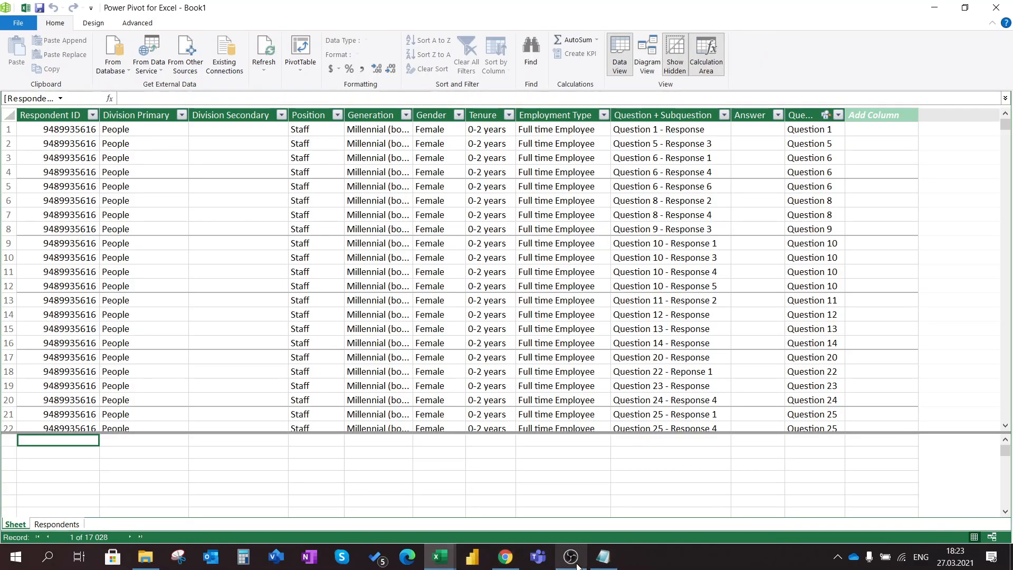
click(603, 557)
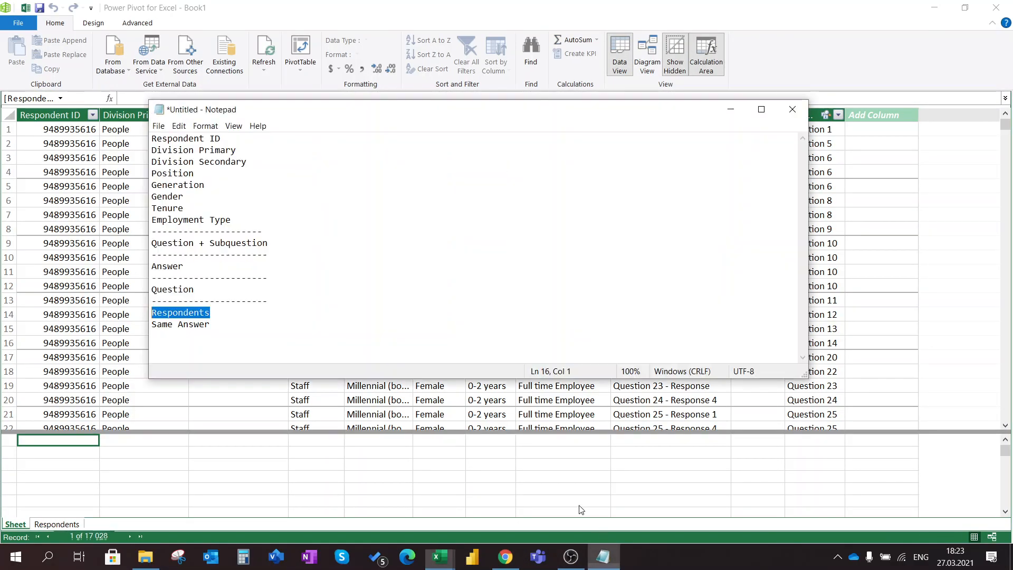
click(868, 112)
double_click(882, 115)
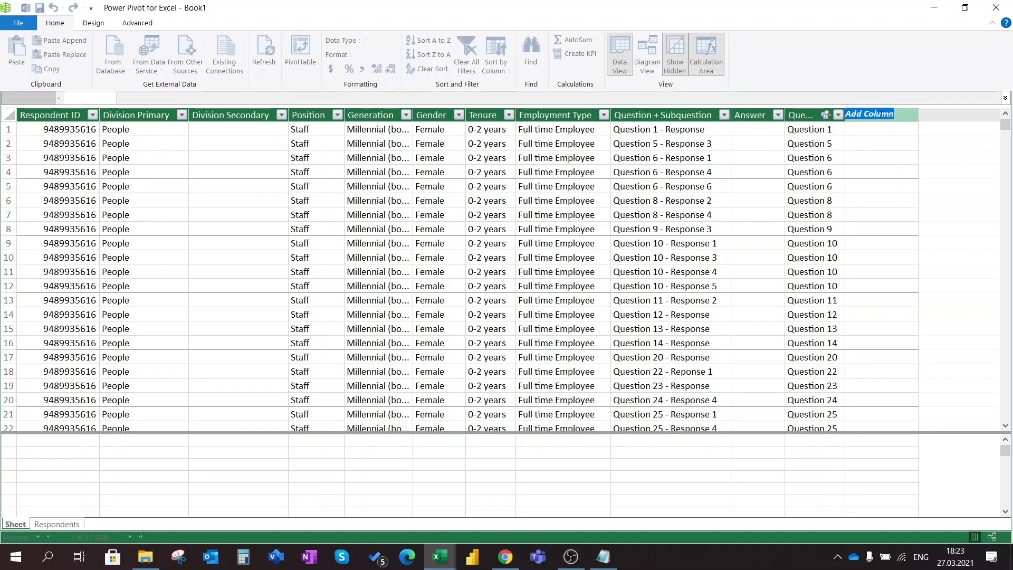
key(BackSpace)
text(# of)
text(Respondents)
key(Return)
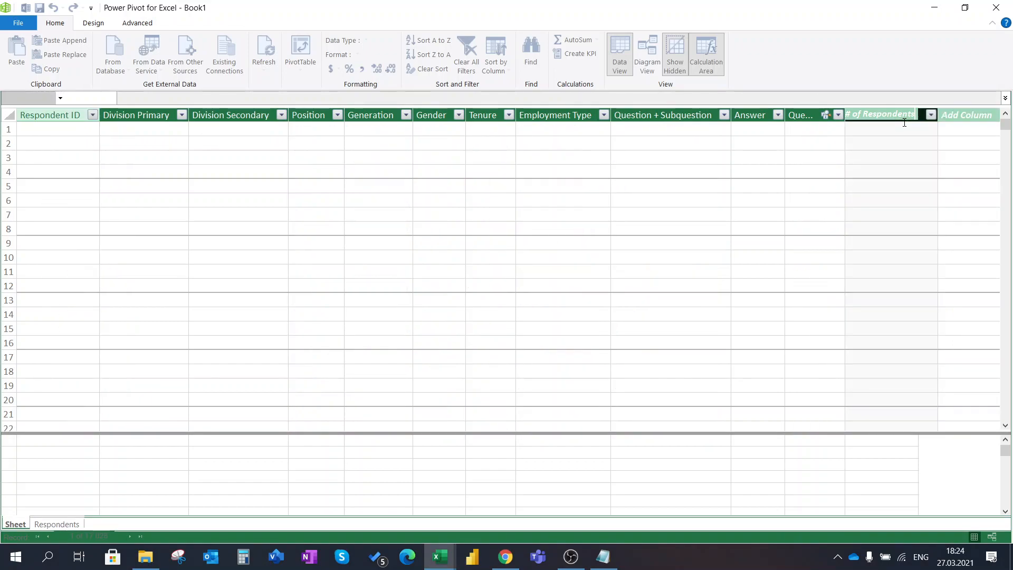
Fill the # of Respondents column with the formula =RELATED(Respondents[Count]).
click(867, 127)
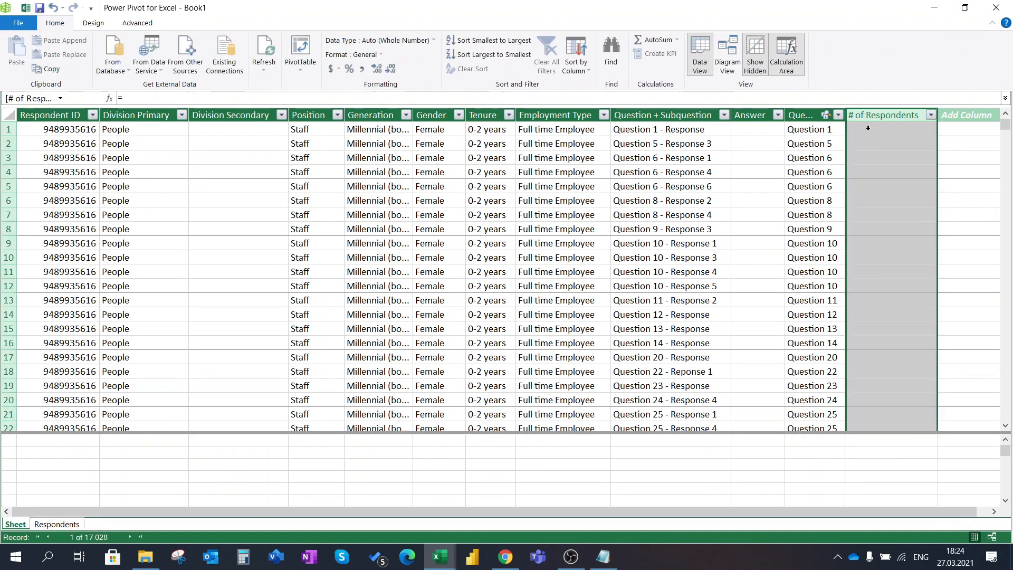
click(172, 97)
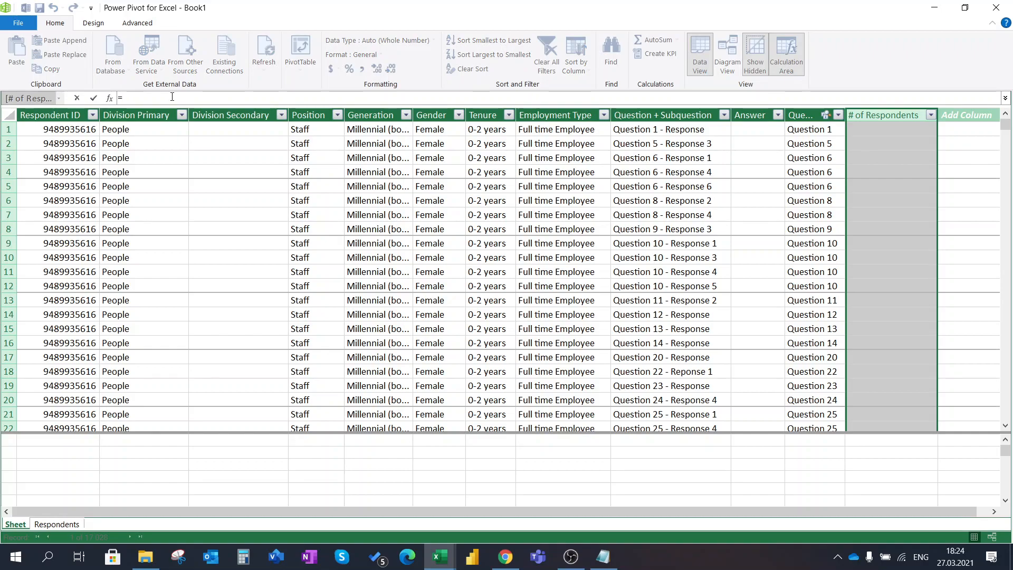
text(rela)
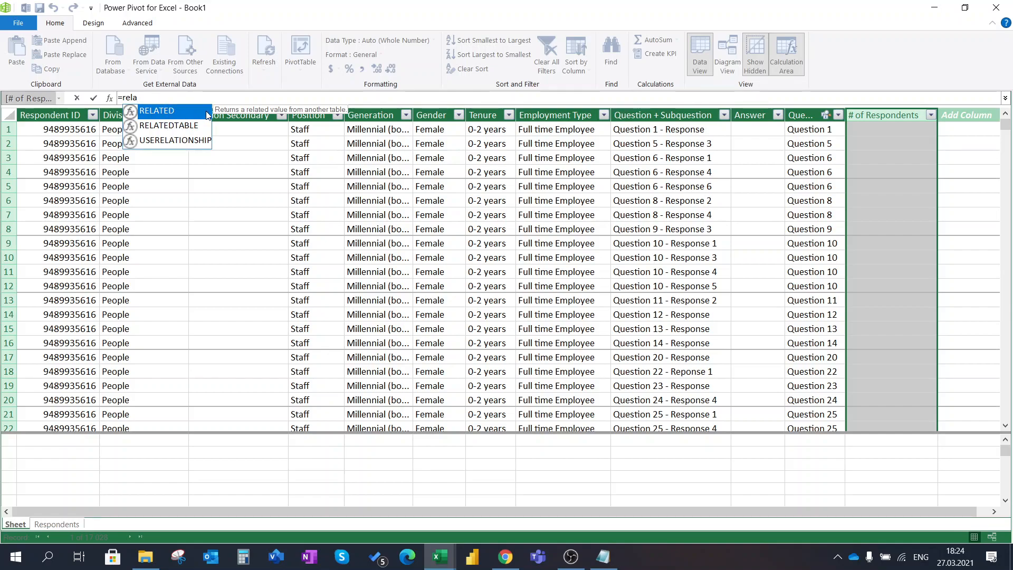
double_click(176, 112)
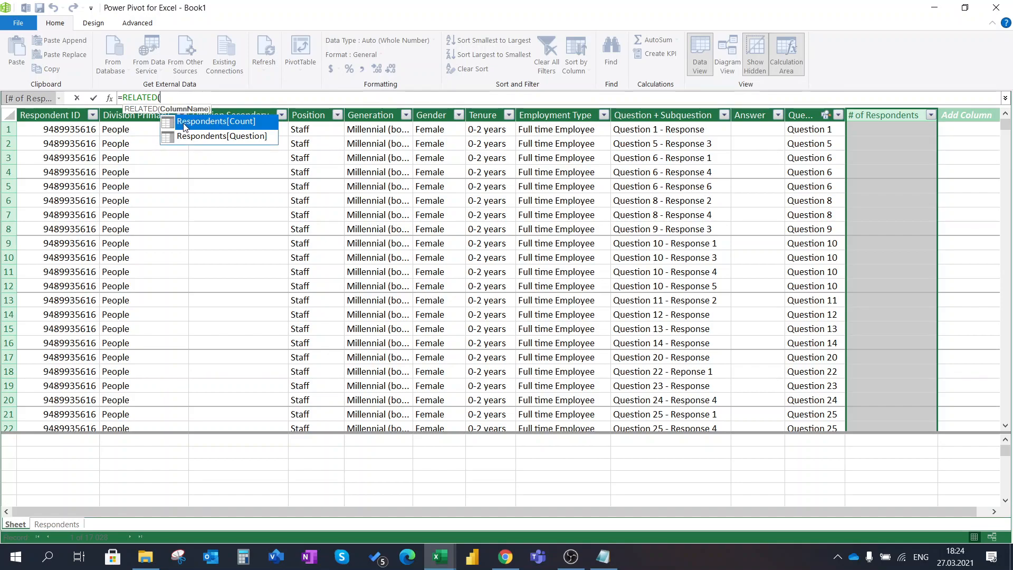
double_click(221, 123)
text())
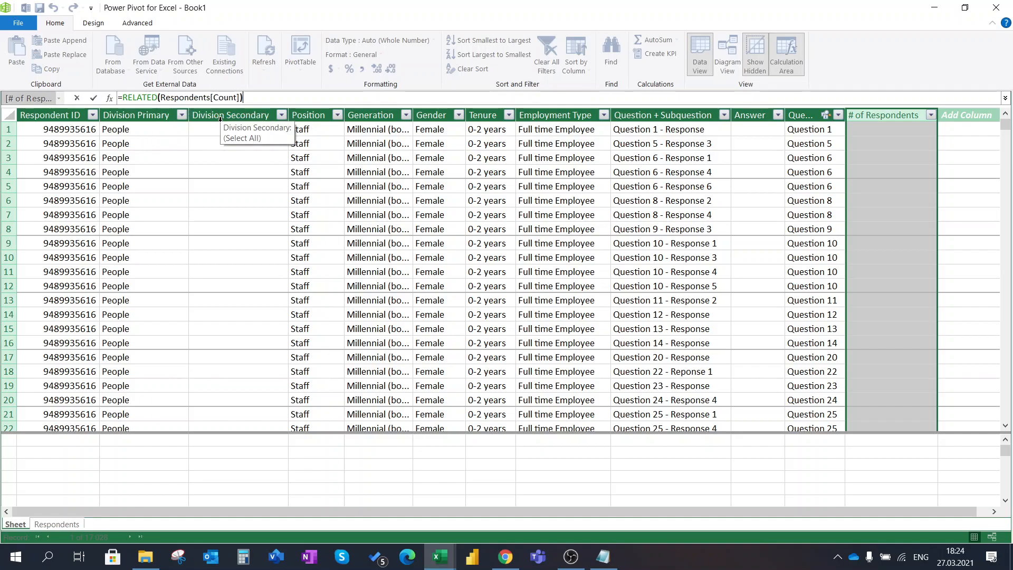
key(Return)
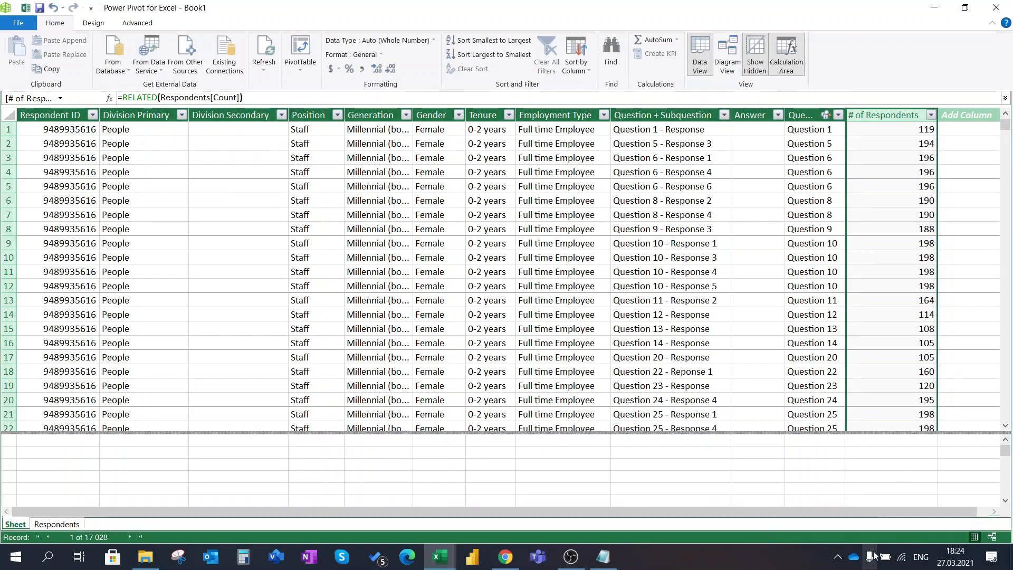
Close the Power Pivot window and minimize Notepad to return to the Book1 worksheet.
drag(837, 513, 803, 517)
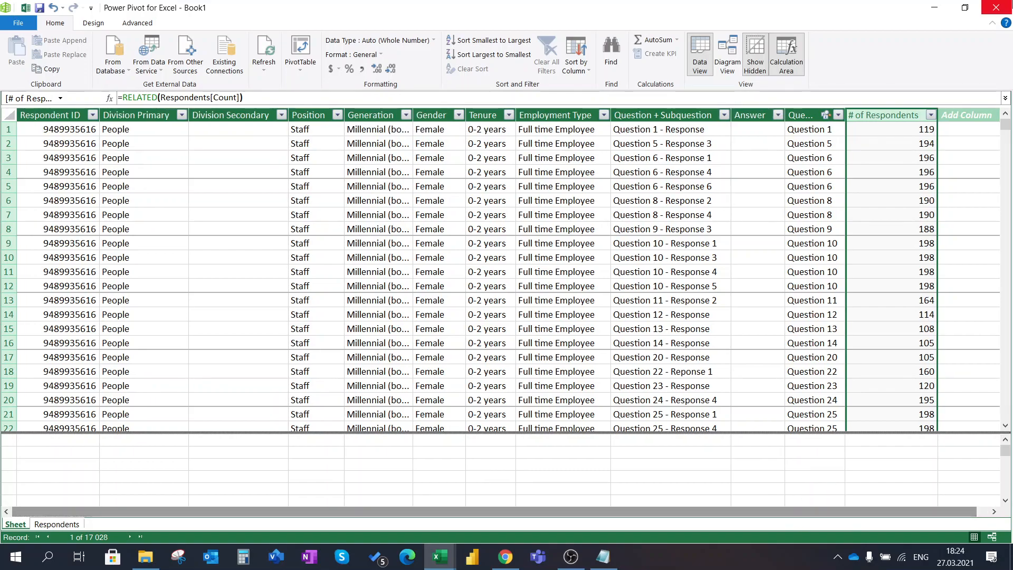
click(995, 9)
click(731, 109)
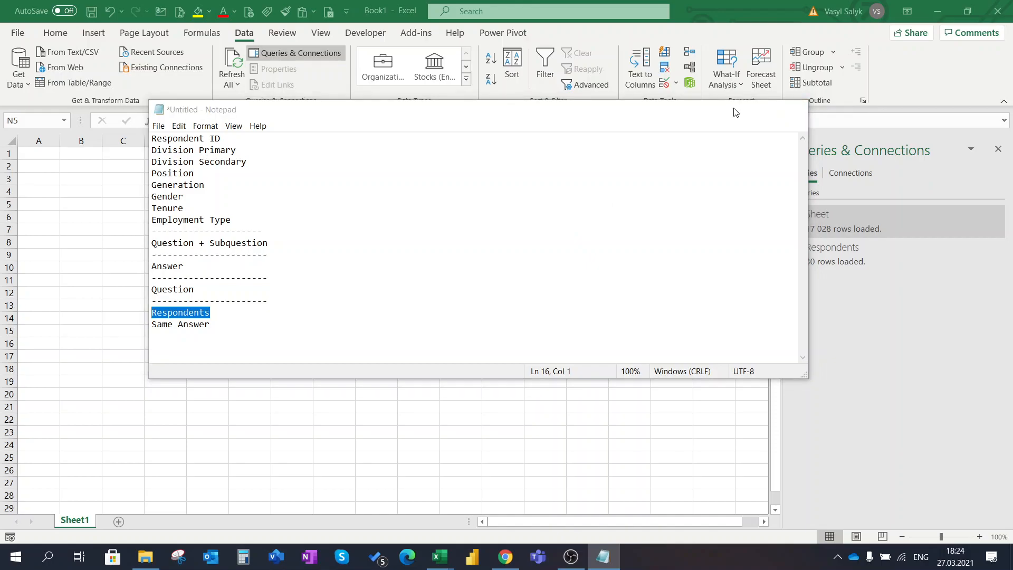
Check the Sheet query's load settings without changing them, and preview its columns through to the last one.
right_click(823, 213)
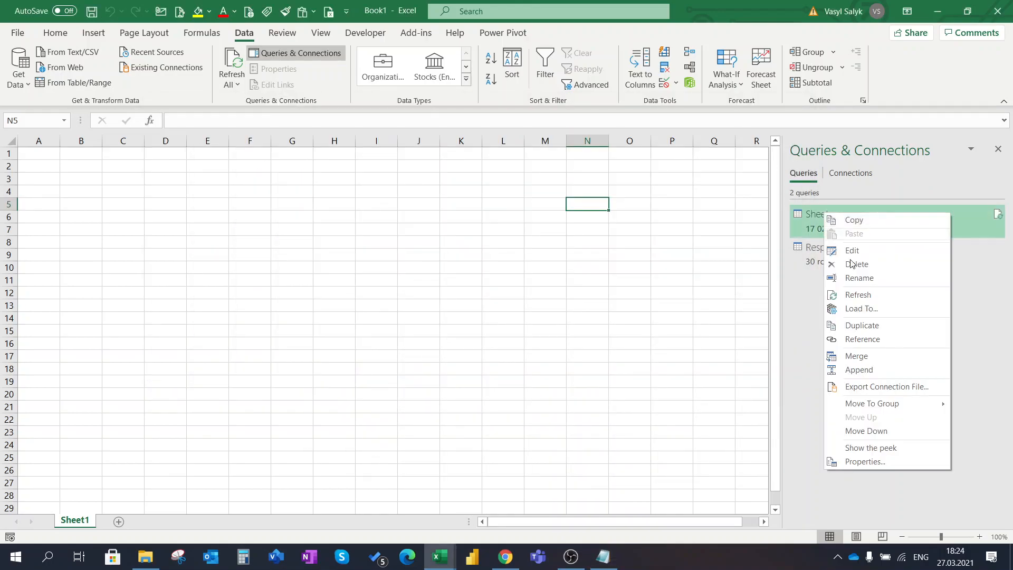
click(853, 309)
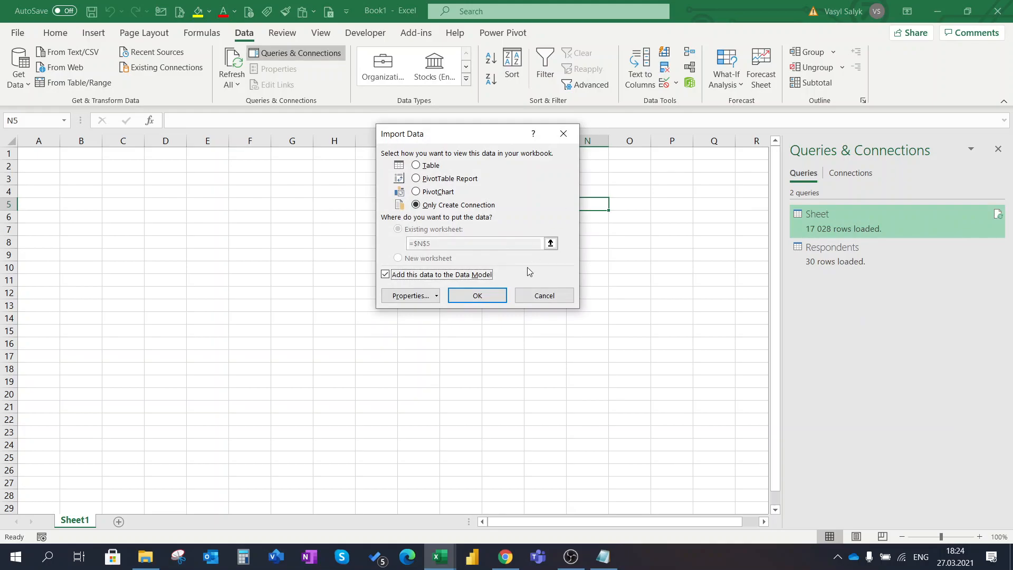
click(544, 295)
mouse_move(853, 217)
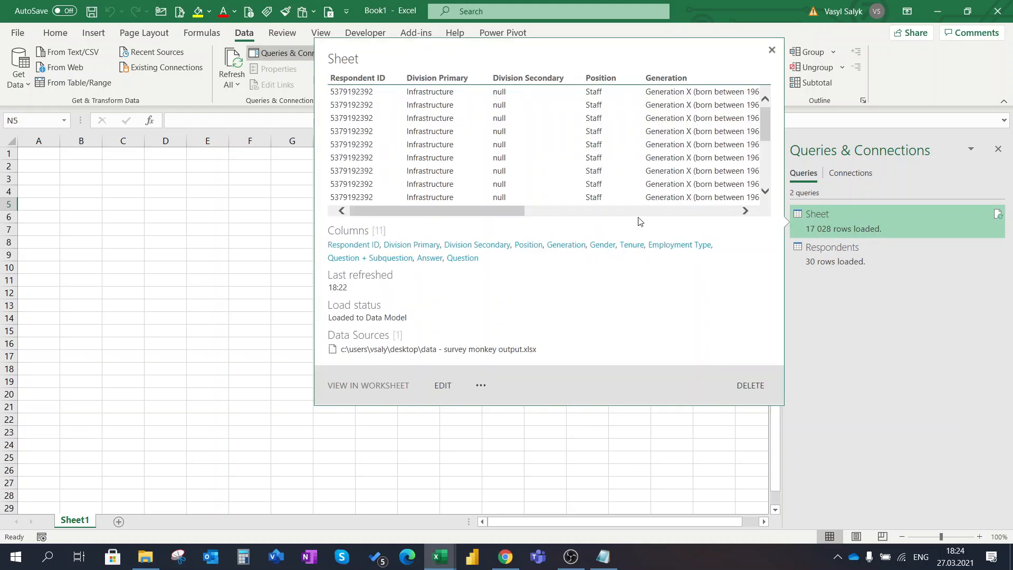
drag(504, 211, 717, 211)
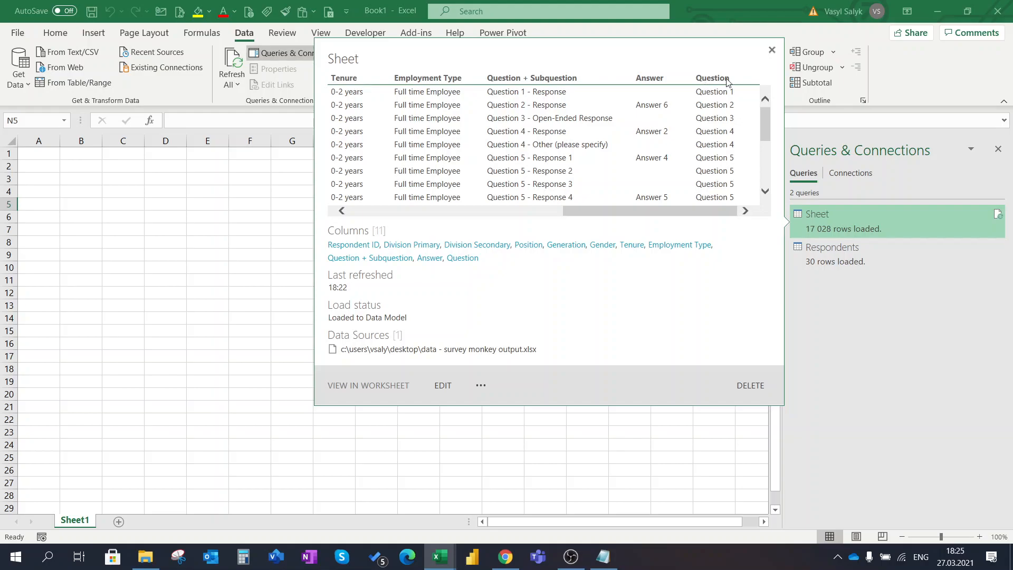
Reopen the data model in Power Pivot and examine the Sheet table's # of Respondents column.
click(690, 83)
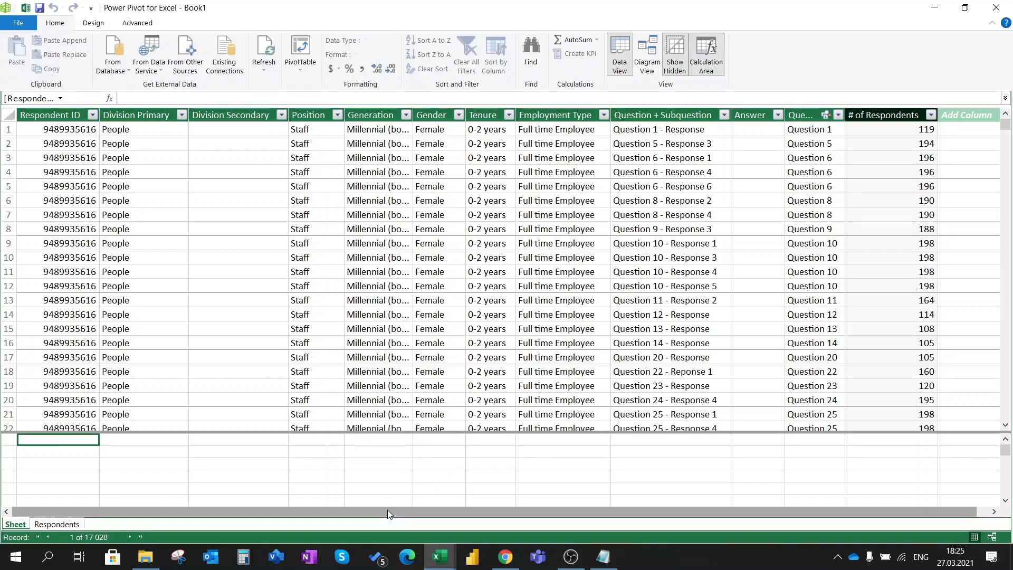
drag(387, 510, 780, 530)
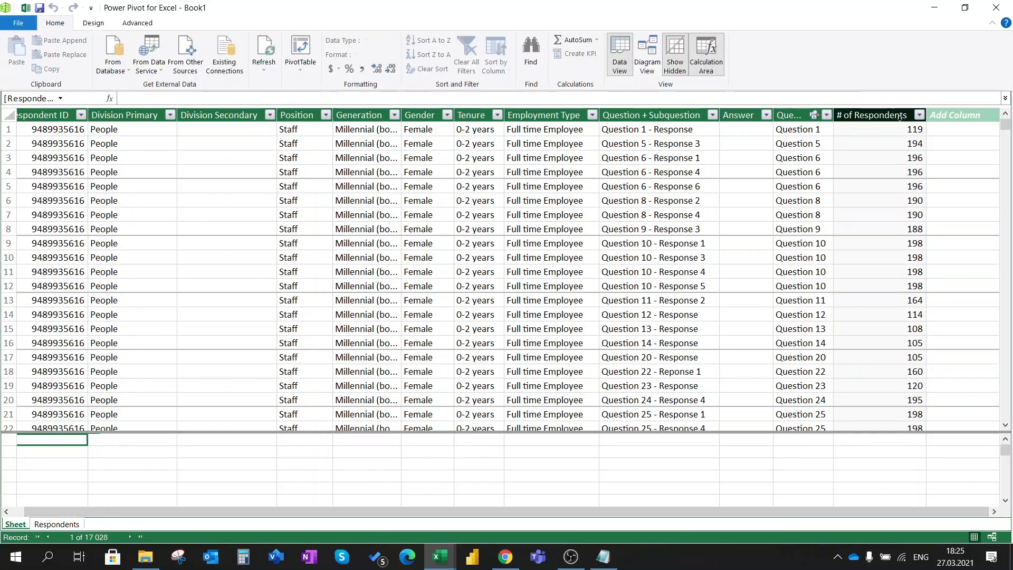
Load the Sheet query as a table into the existing worksheet at cell A1, keeping it in the Data Model.
click(939, 15)
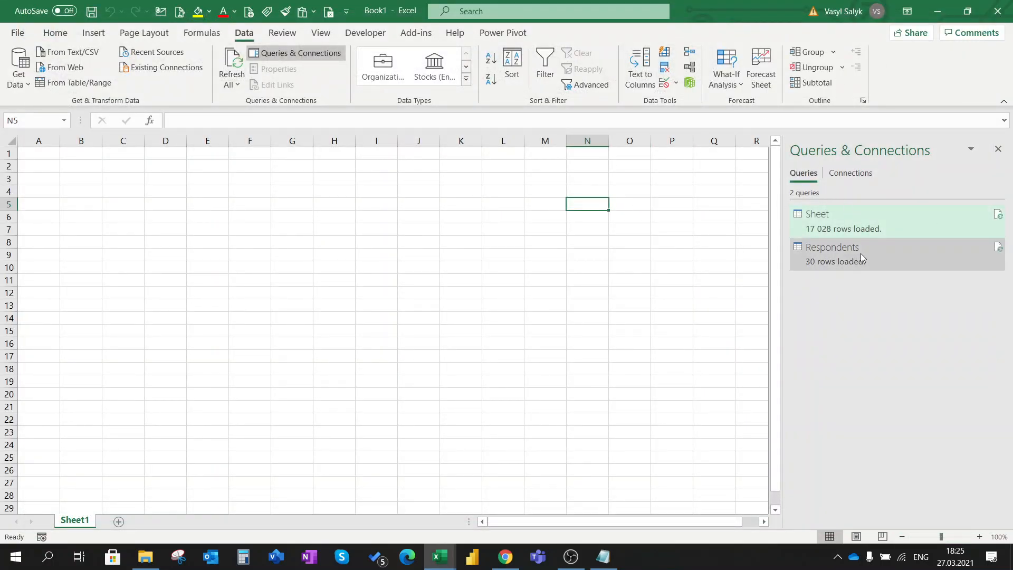
mouse_move(841, 259)
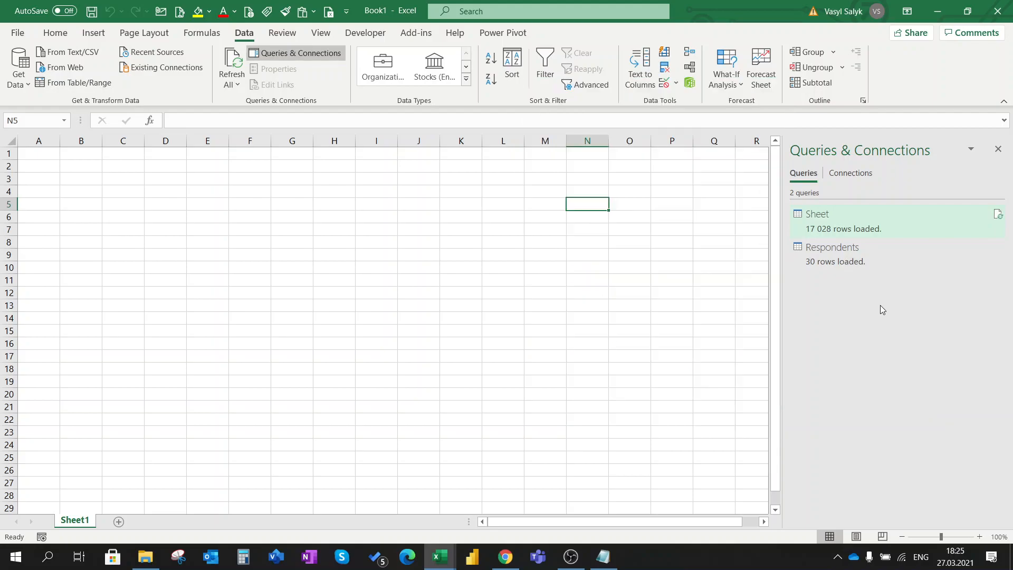
right_click(843, 221)
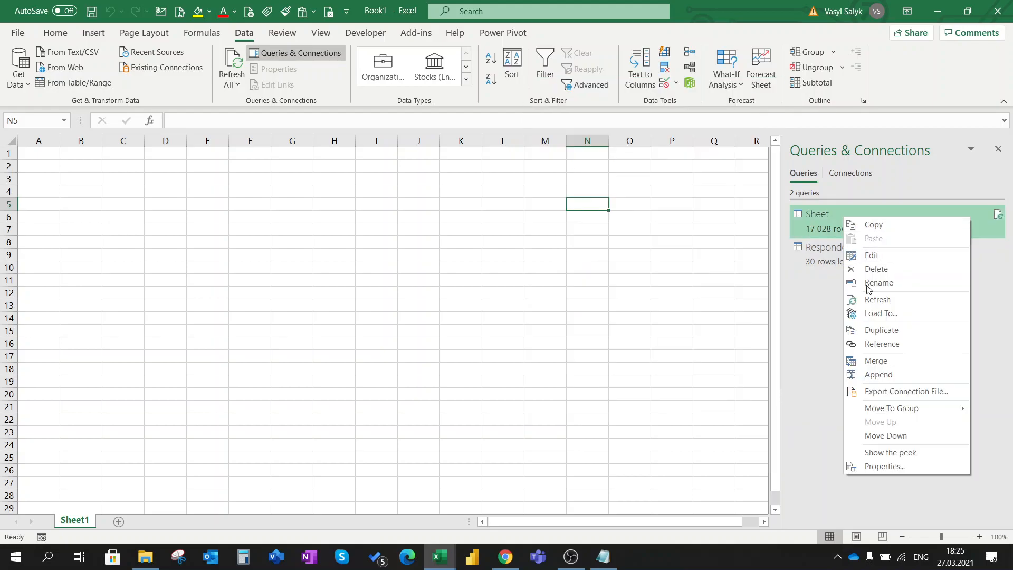
click(873, 314)
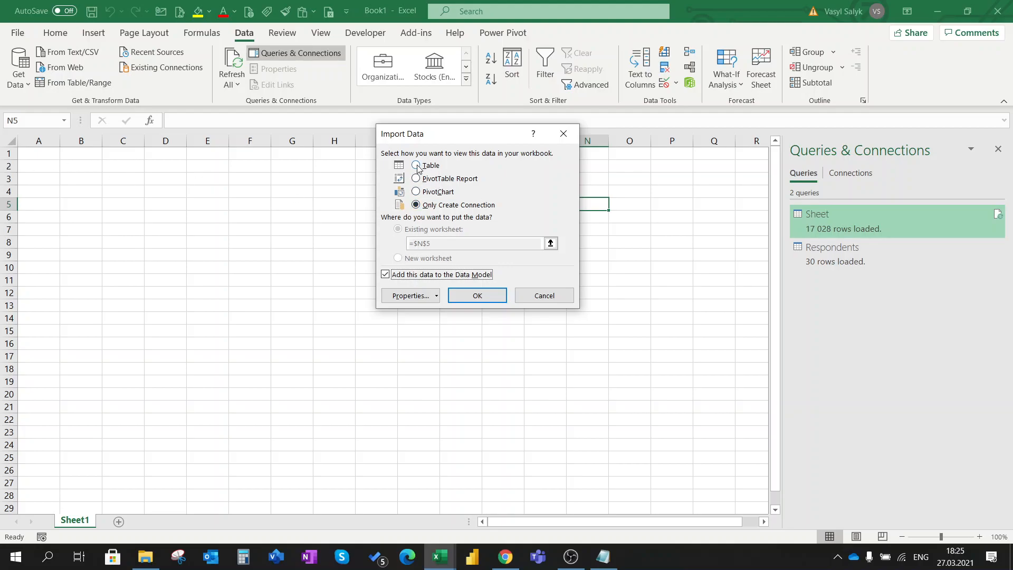
click(416, 166)
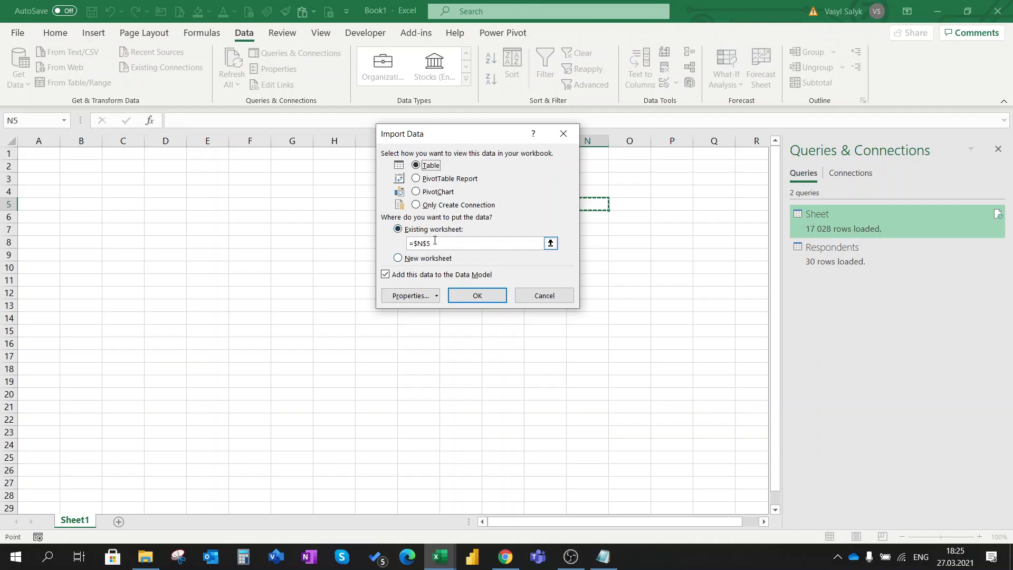
click(550, 242)
click(46, 153)
key(Return)
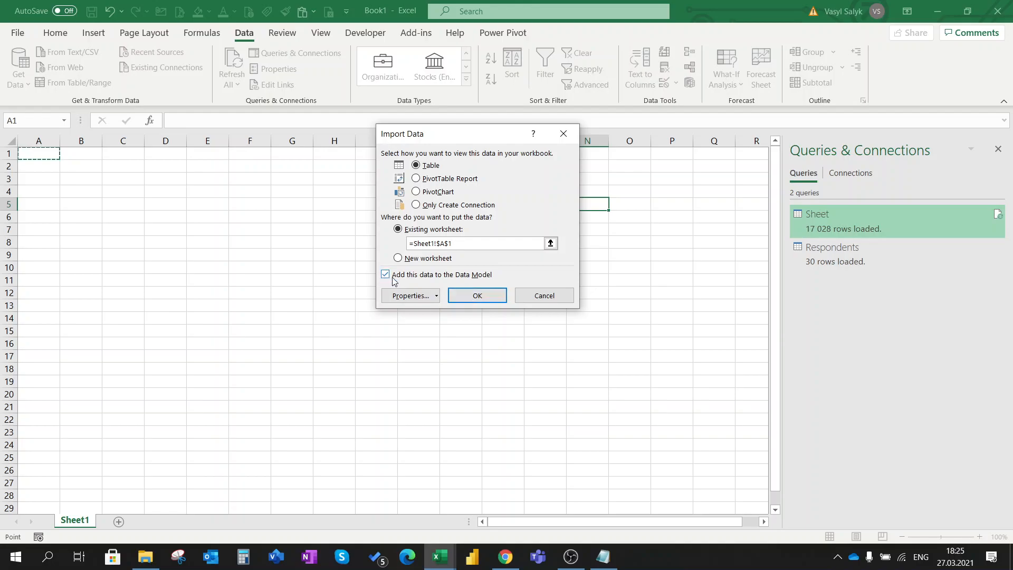
click(471, 295)
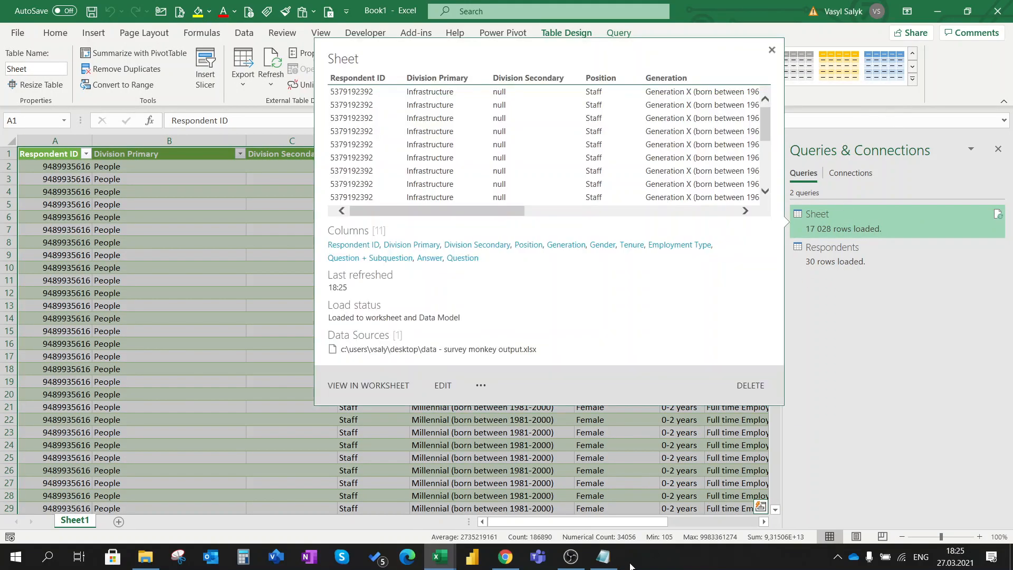
Copy the Same Answer heading from the Notepad list into a new table column beside # of Respondents, and widen that column.
drag(603, 523, 769, 522)
click(764, 522)
click(764, 523)
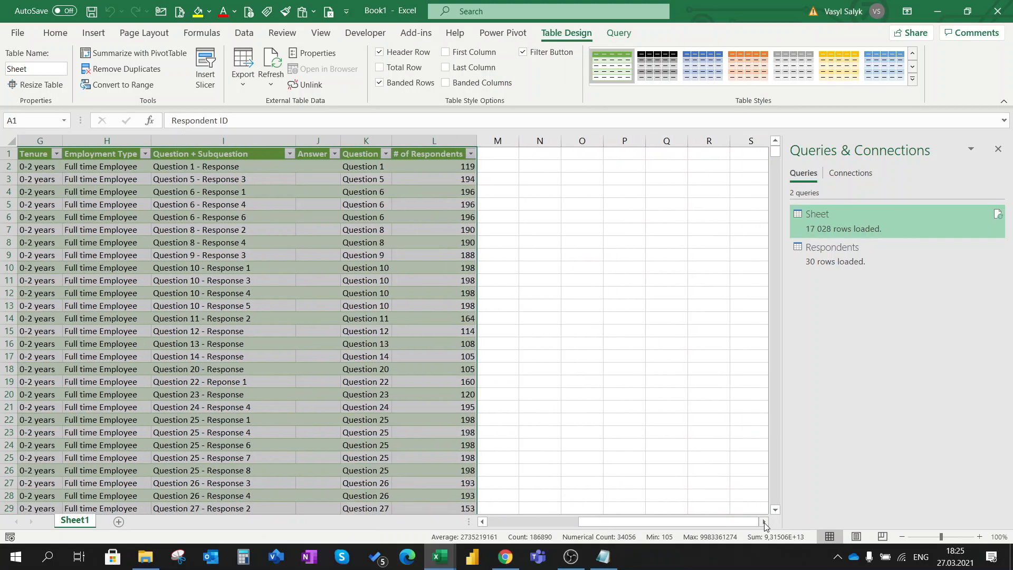
click(555, 315)
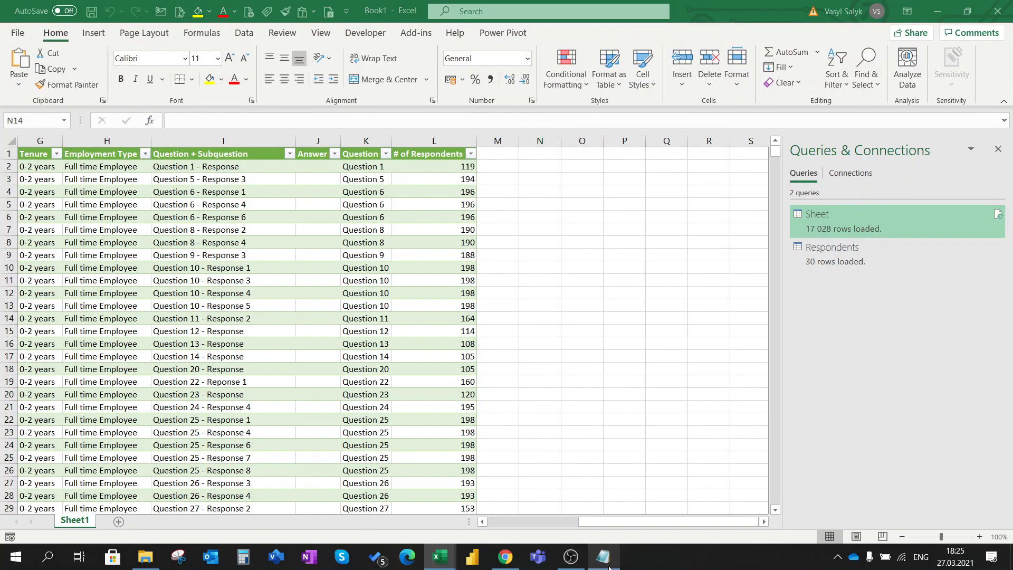
click(603, 556)
drag(210, 324, 132, 317)
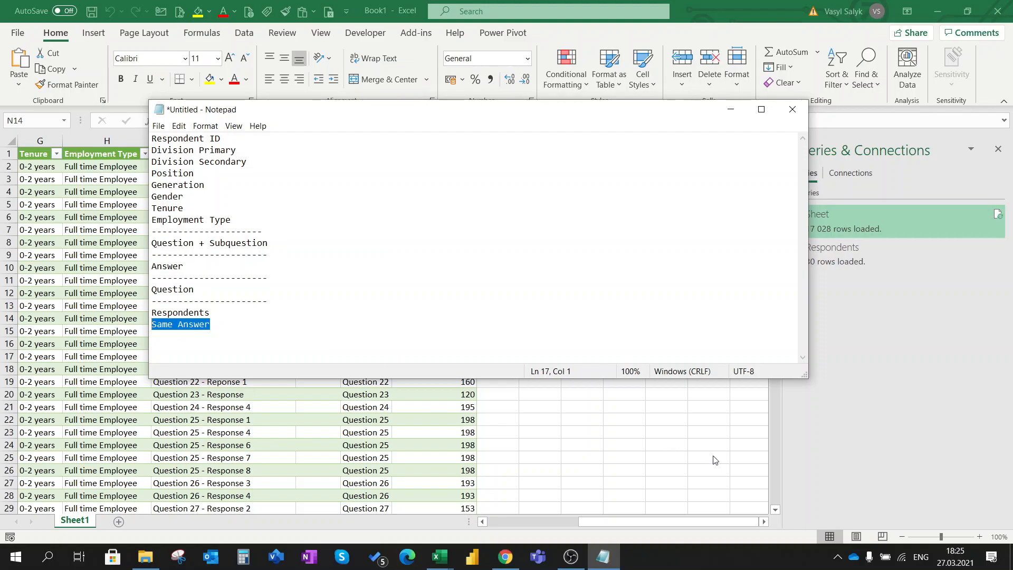
key(alt+Tab)
click(497, 154)
text(Same Answer)
drag(623, 254, 619, 244)
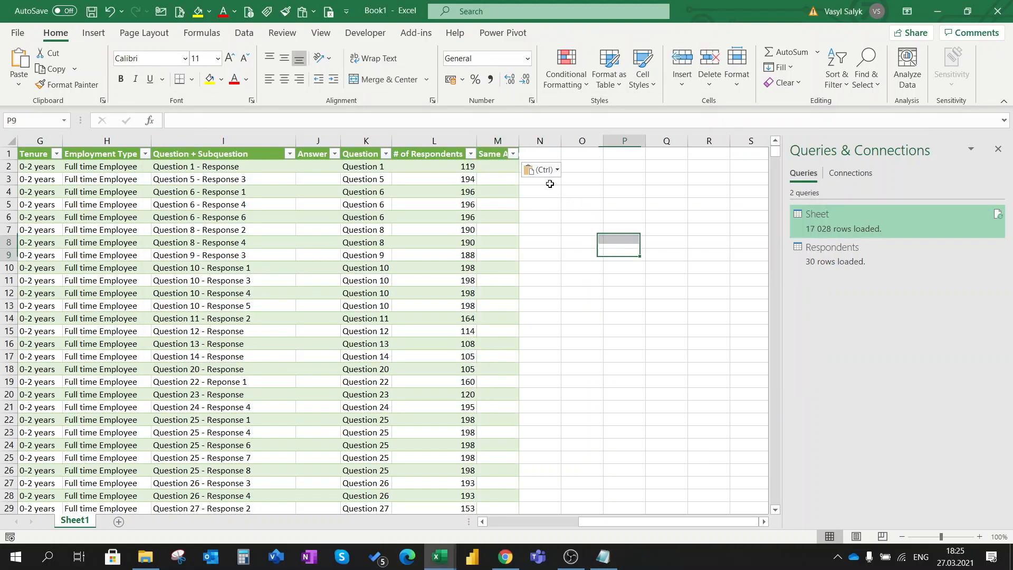
drag(519, 141, 577, 141)
click(638, 230)
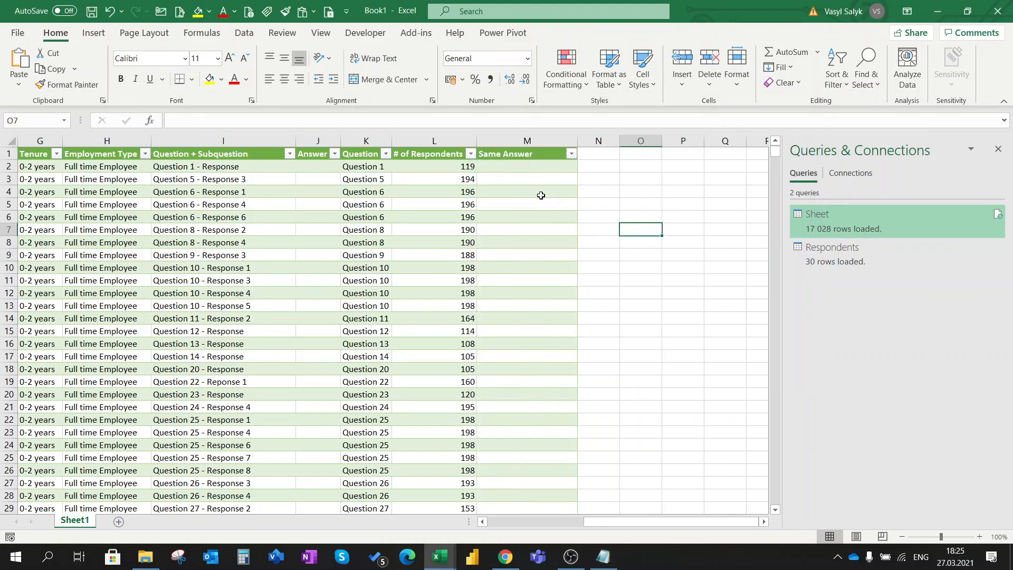
Start a COUNTIFS formula in the first Same Answer cell, matching [Question + Subquestion] against [@[Question + Subquestion]].
click(542, 170)
text(=)
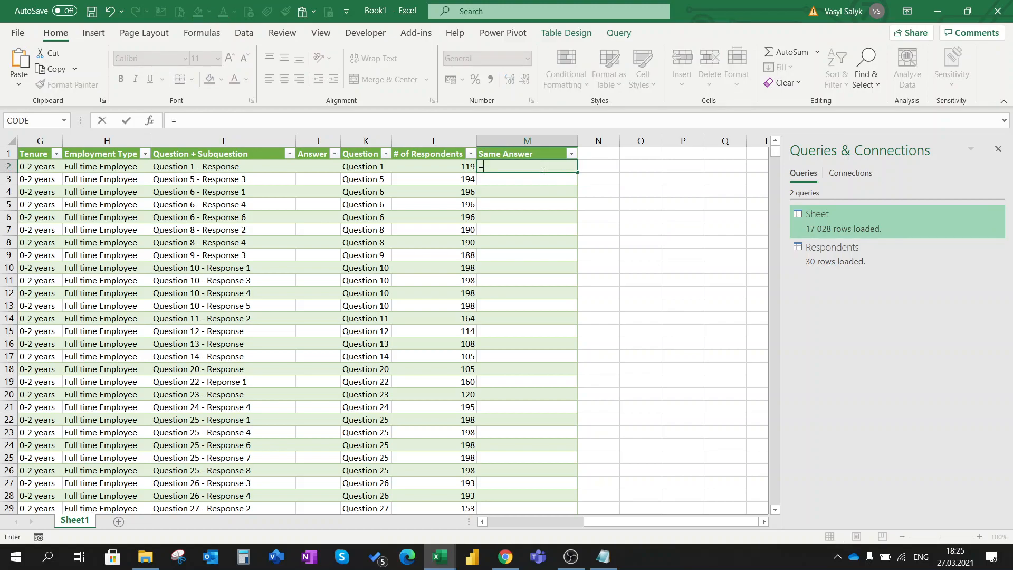
text(coun)
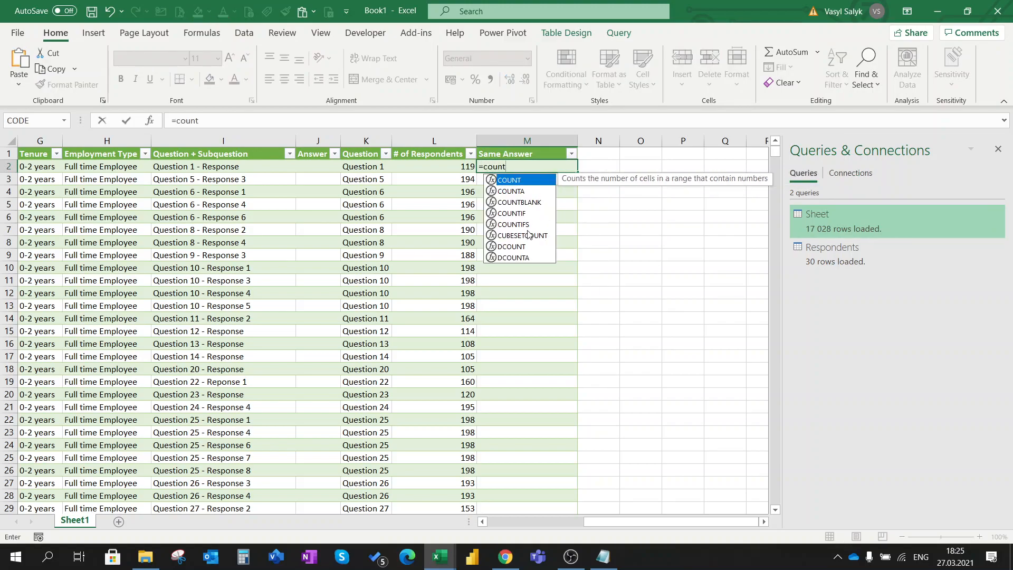
text(t)
double_click(526, 224)
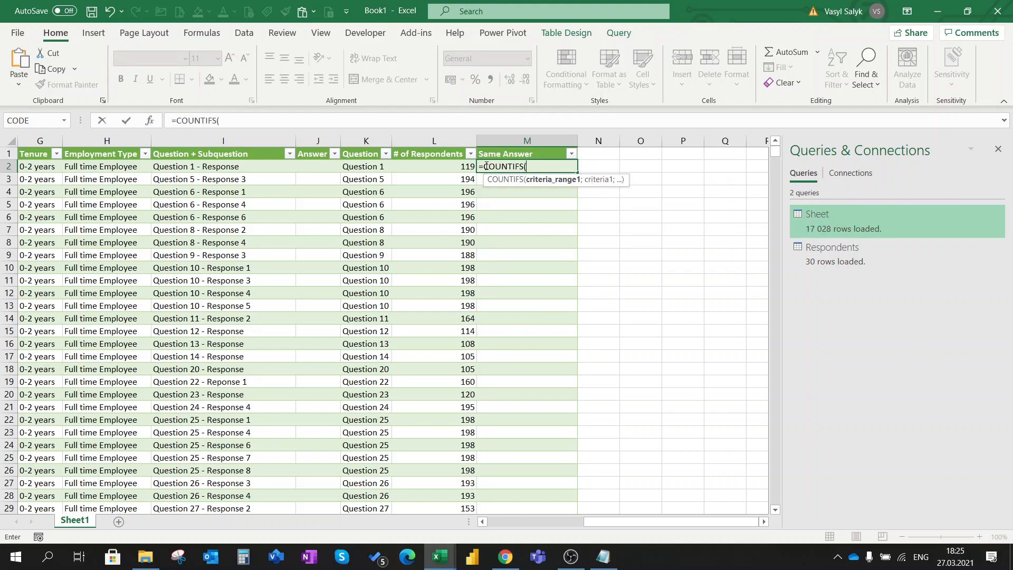
drag(486, 166, 525, 166)
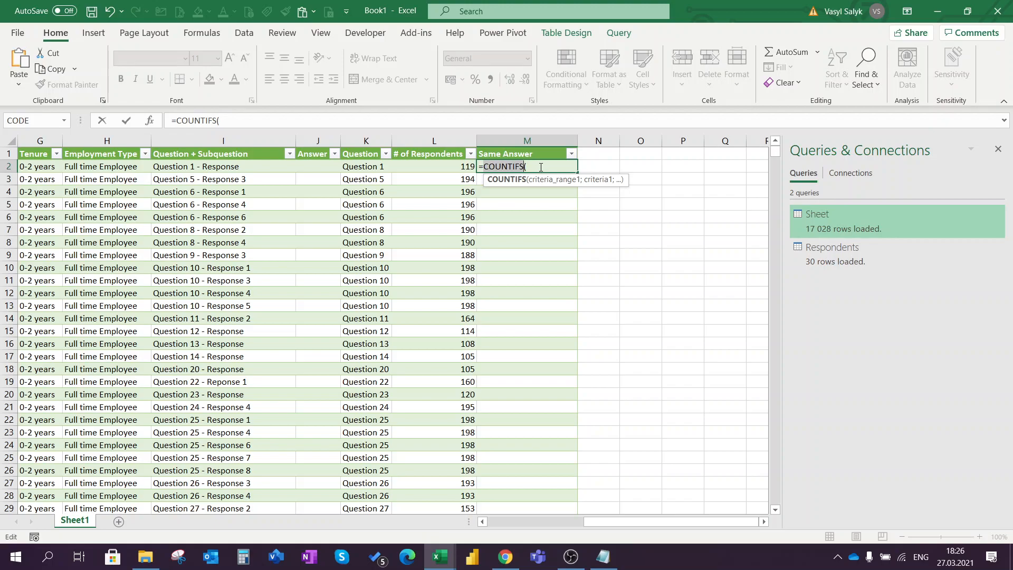
click(541, 168)
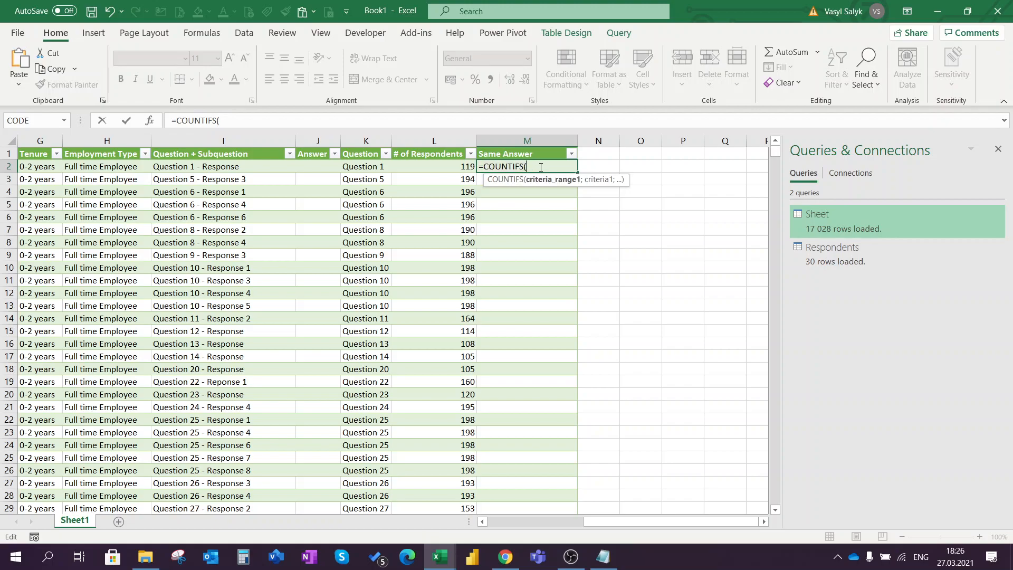
text([)
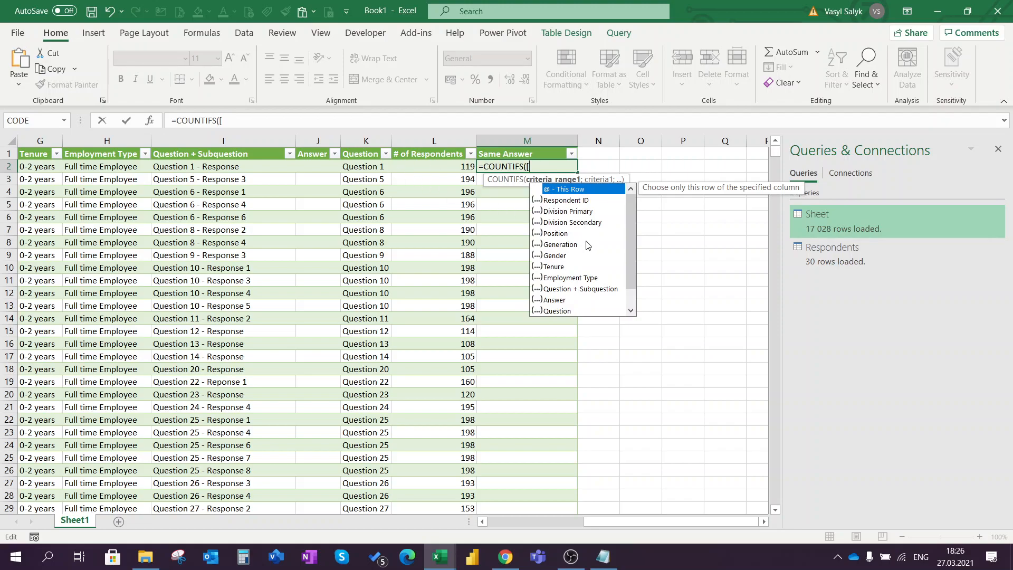
double_click(580, 289)
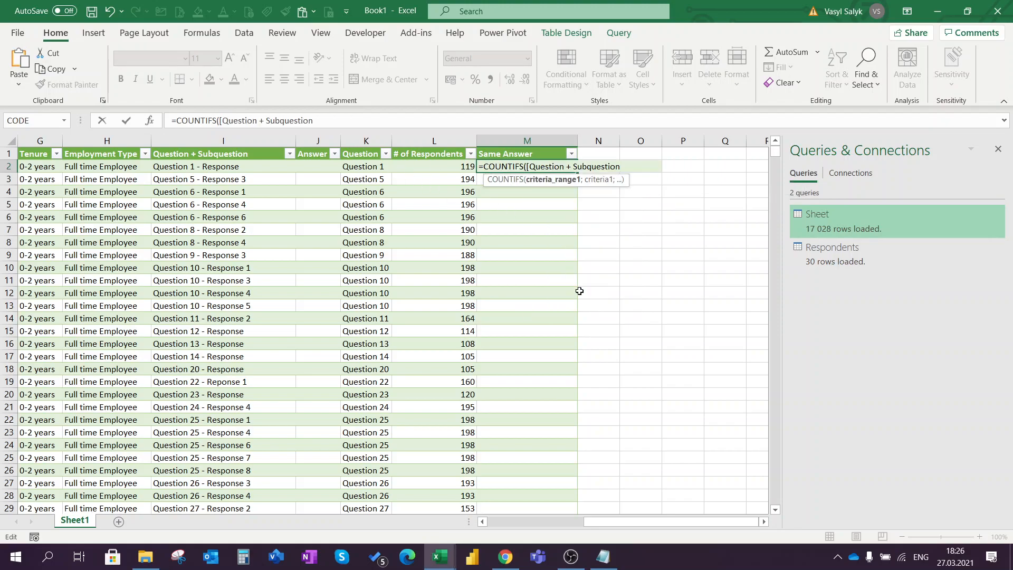
text(];[)
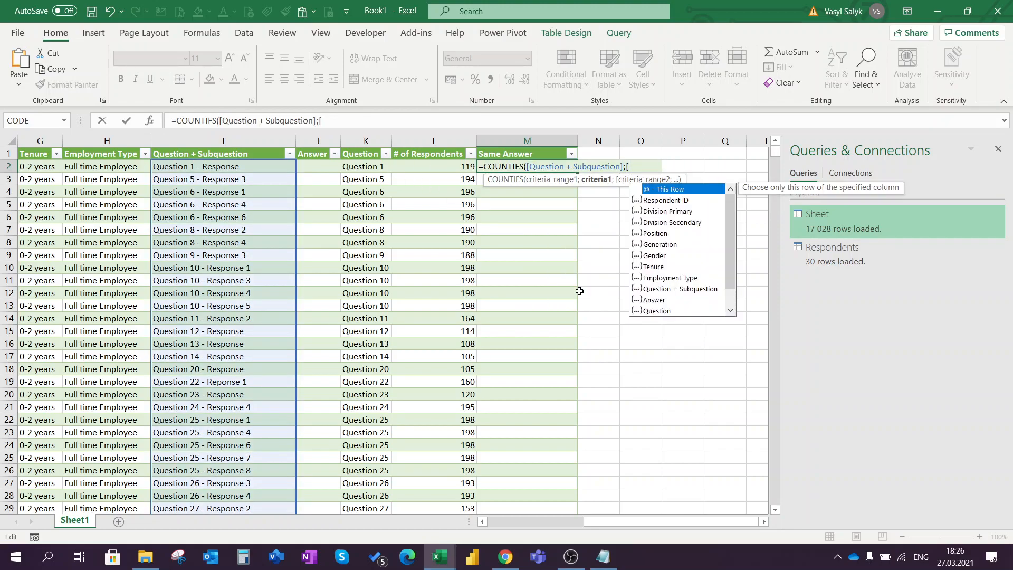
double_click(665, 192)
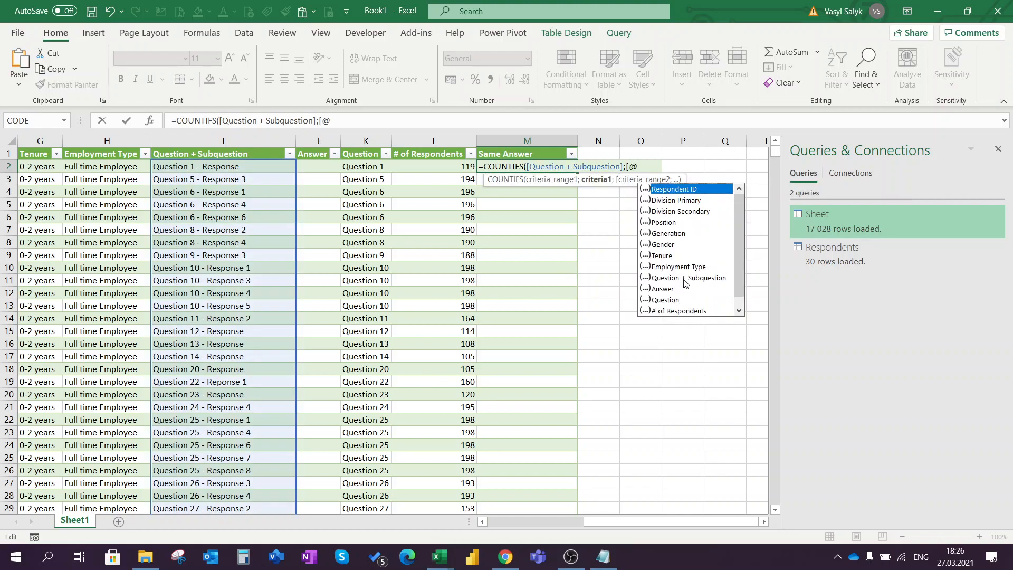
double_click(684, 279)
text(])
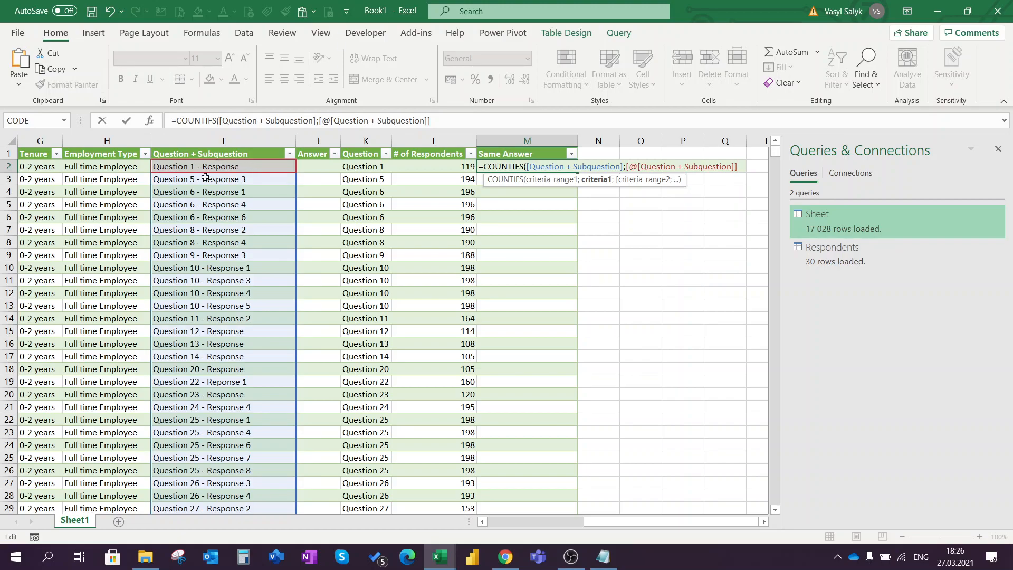
text(;[)
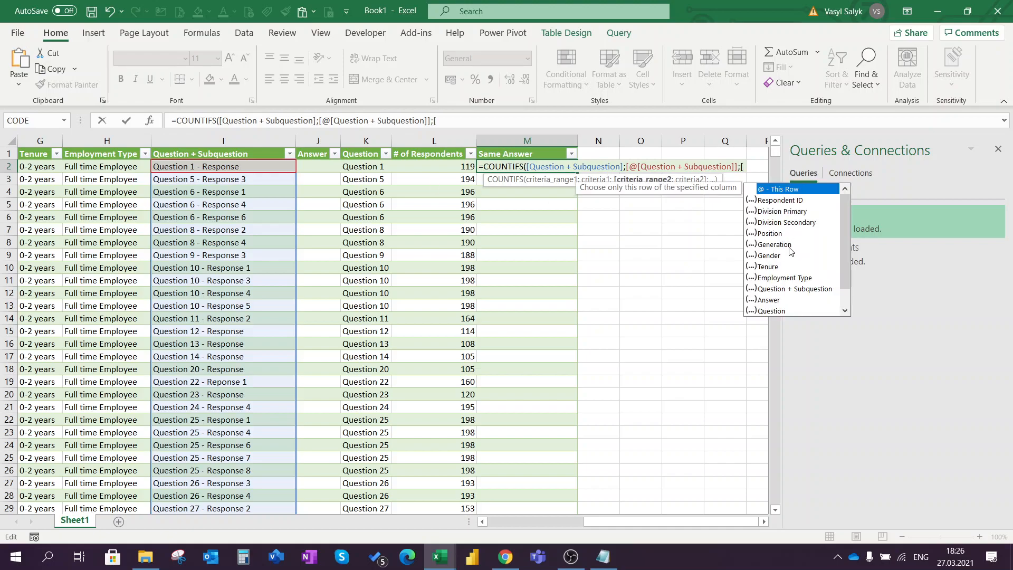
double_click(774, 277)
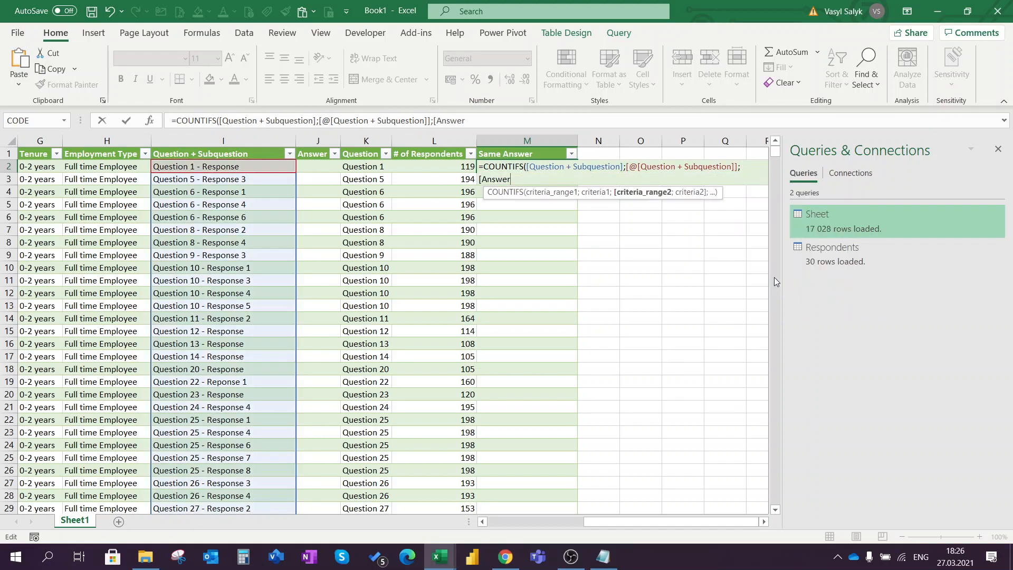
text(];[)
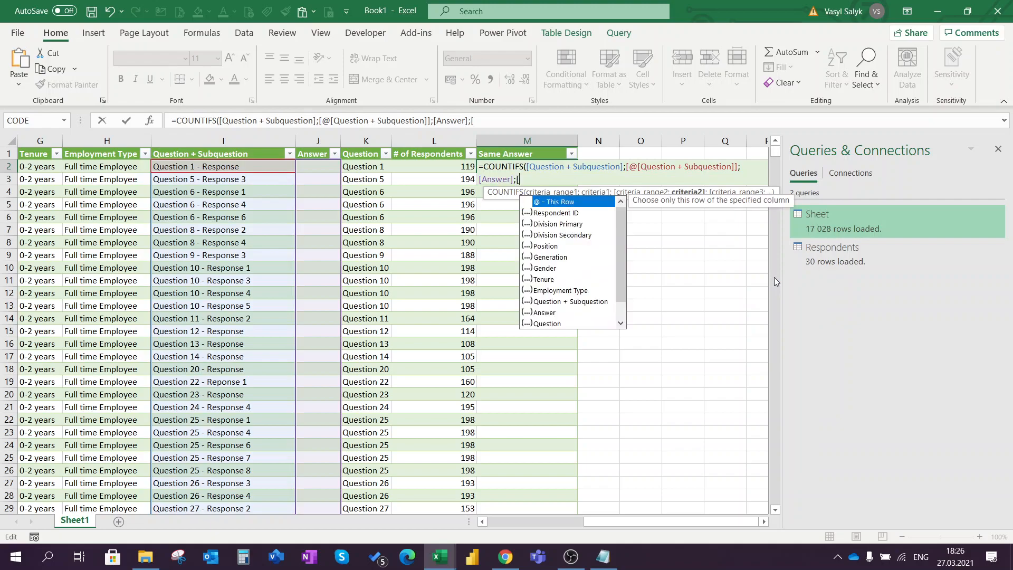
text(@)
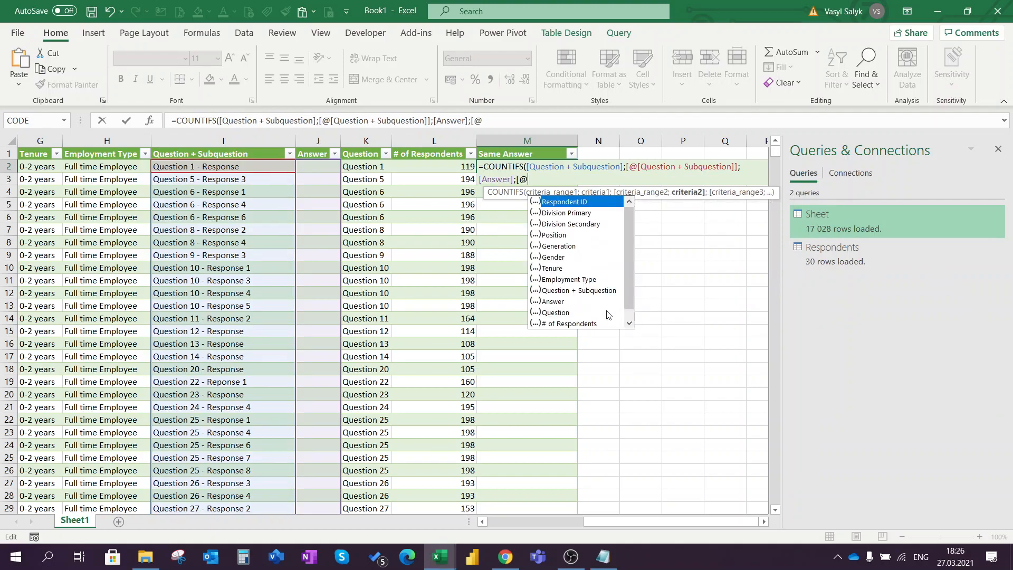
double_click(573, 304)
text(])
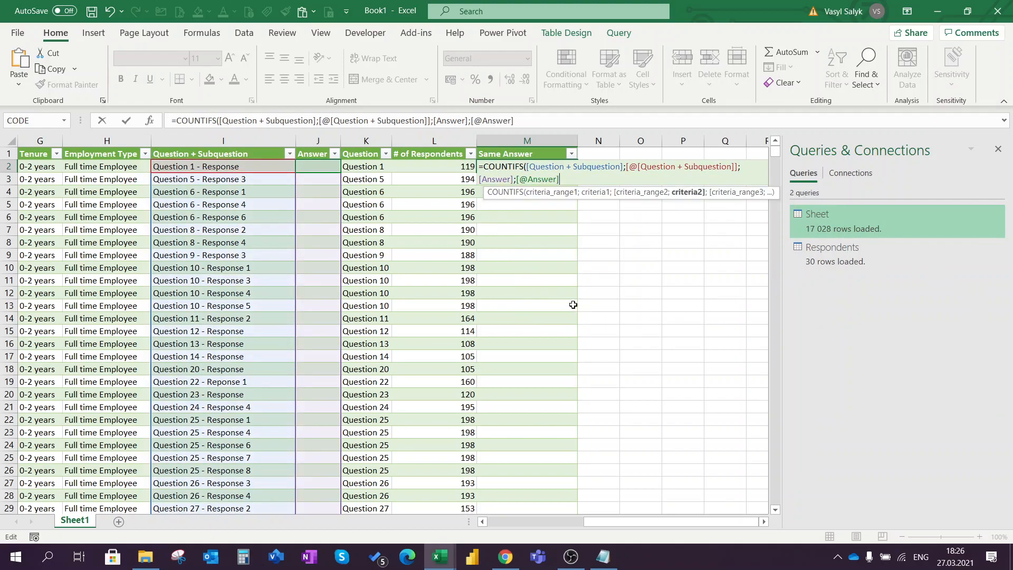
text())
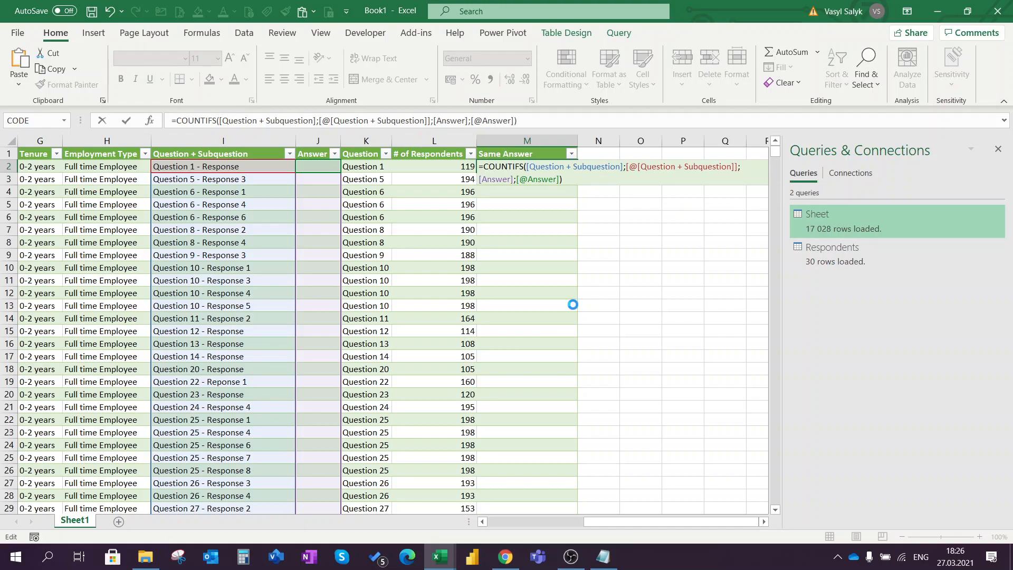
key(Return)
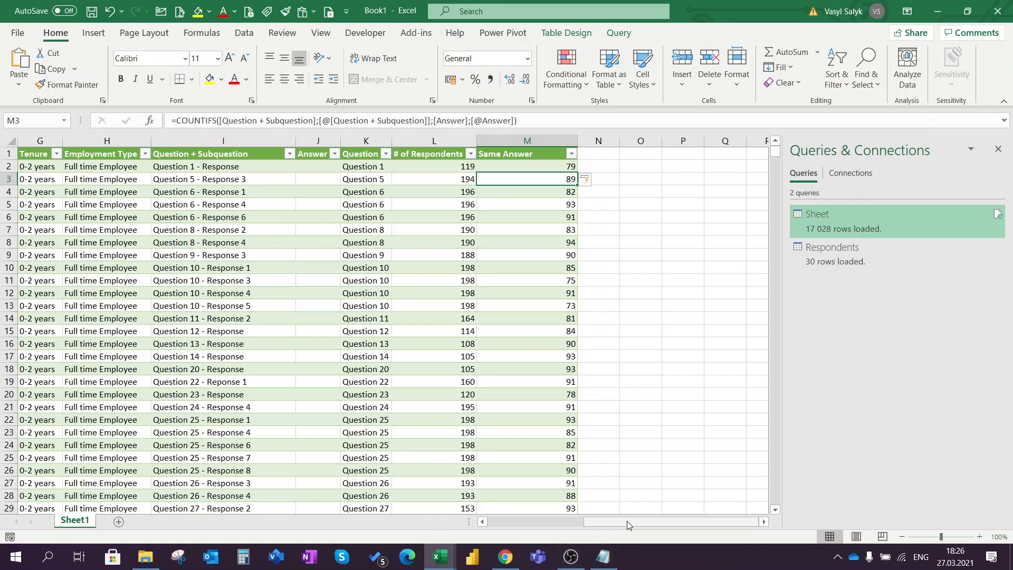
Examine the finished table's columns, comparing the question, answer, # of Respondents and Same Answer values in row 3.
click(516, 517)
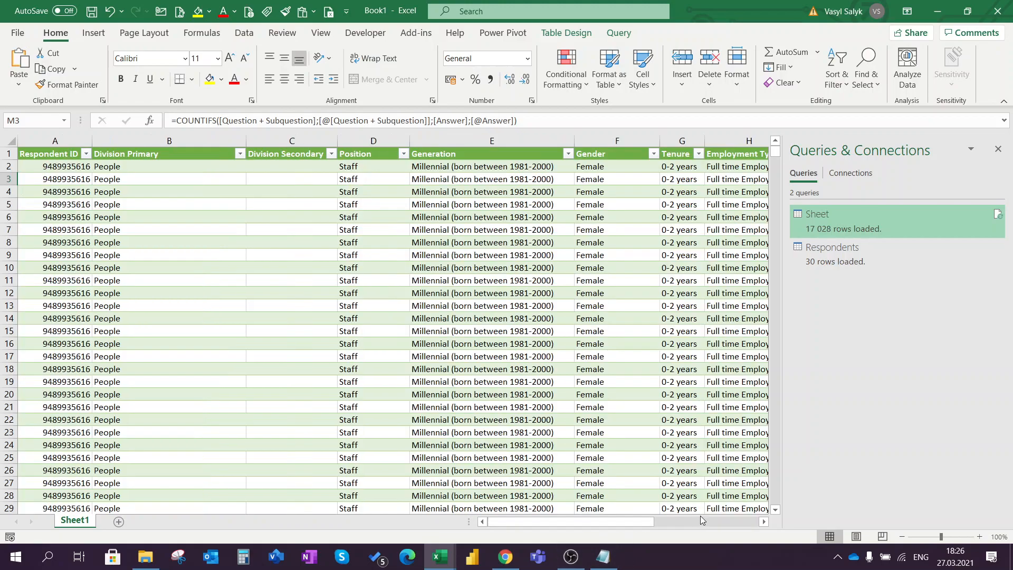
drag(649, 523, 782, 523)
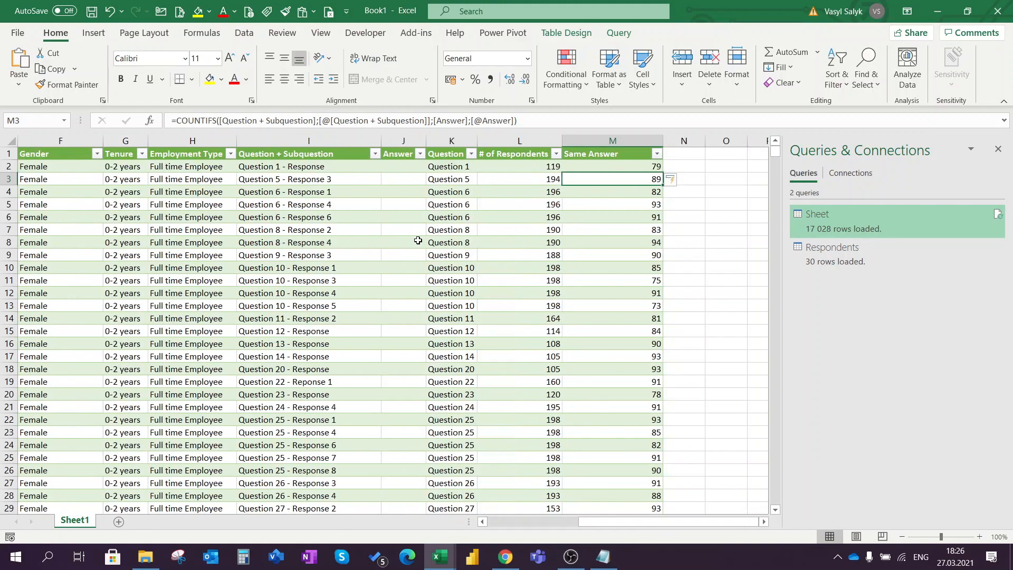
click(399, 181)
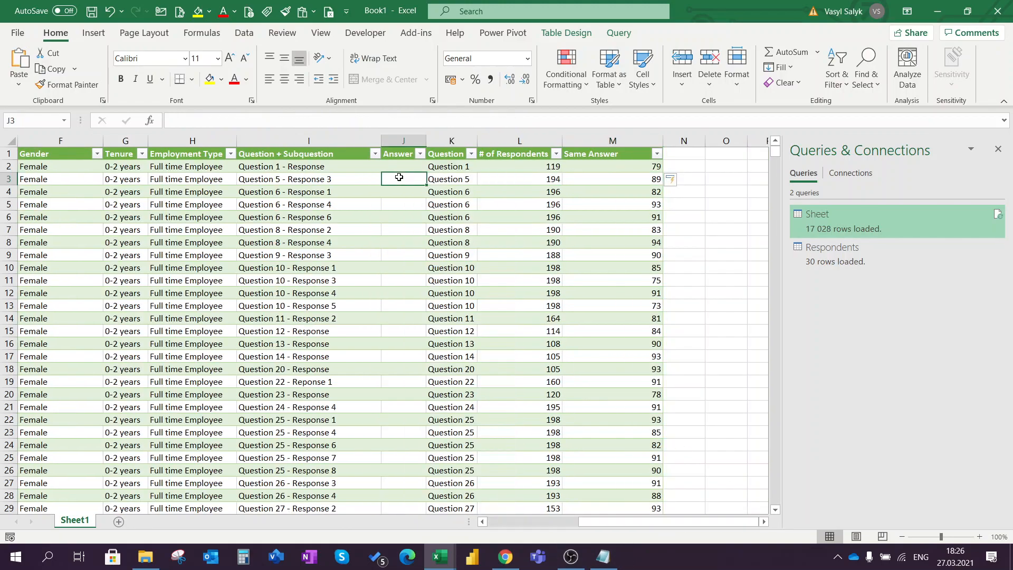
click(604, 177)
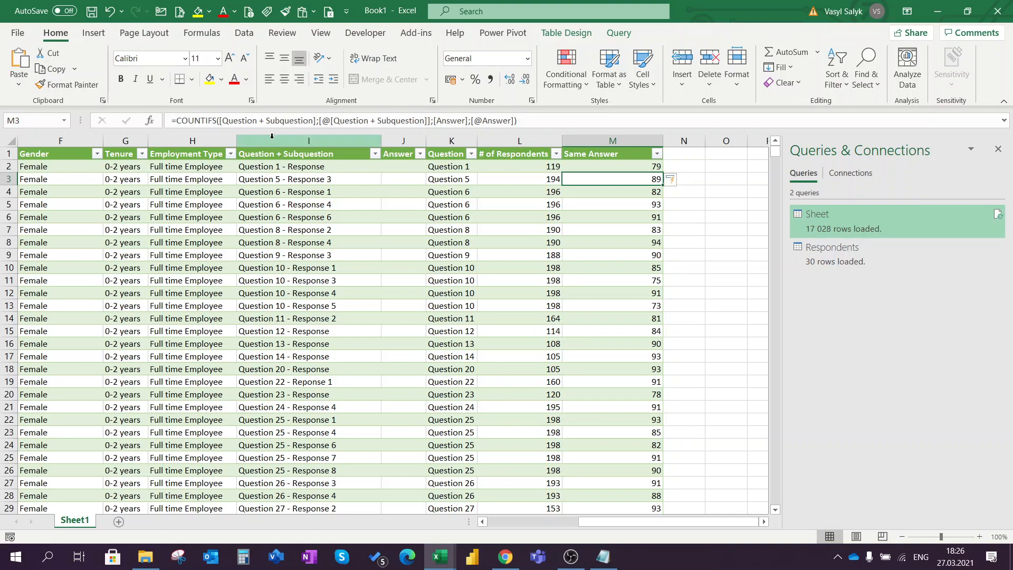
click(411, 180)
click(324, 180)
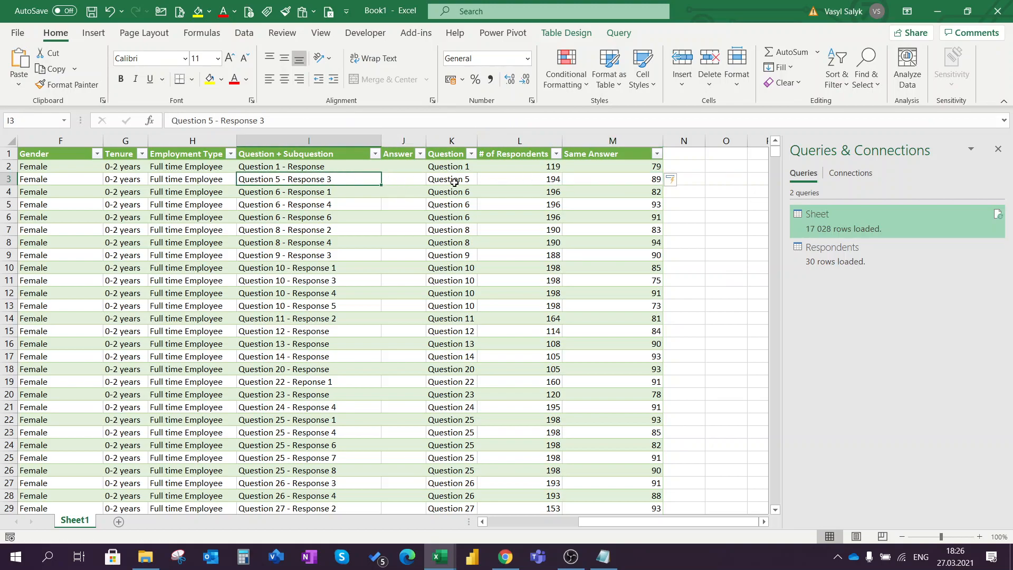
click(548, 187)
click(606, 181)
click(543, 179)
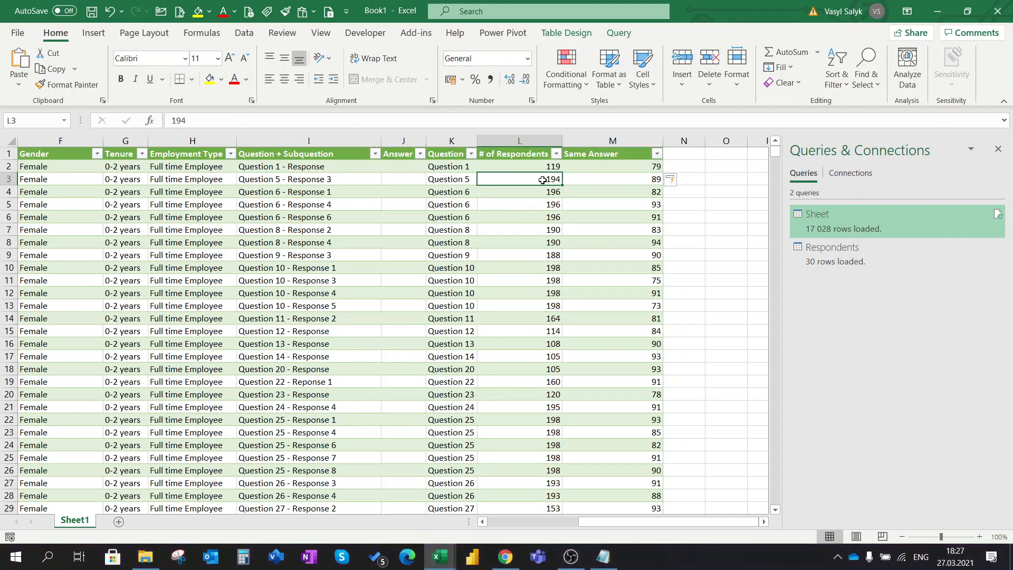
Open the Sheet query in the Power Query Editor, expand the query list and bring the Answer column into view.
click(335, 179)
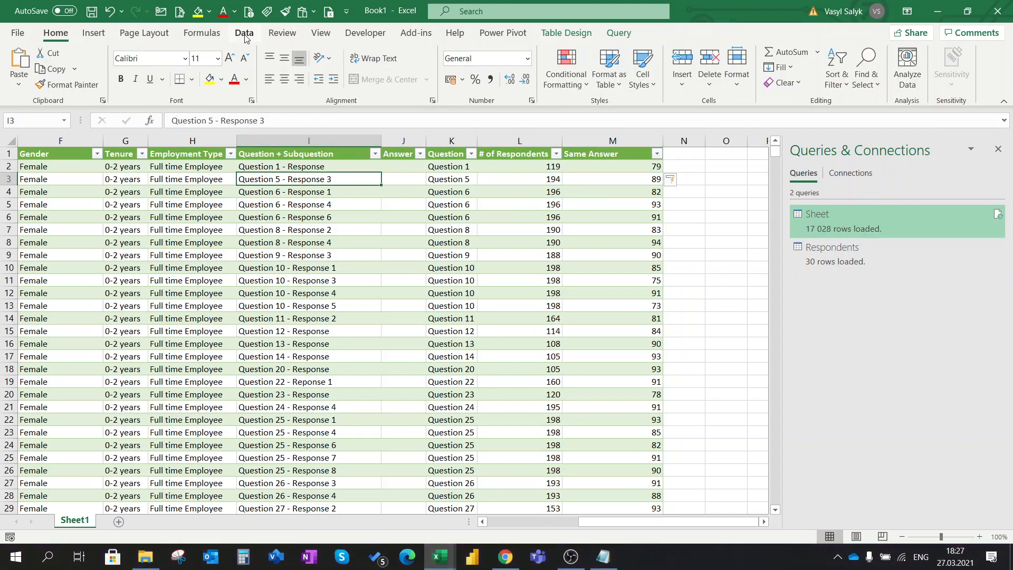
double_click(847, 226)
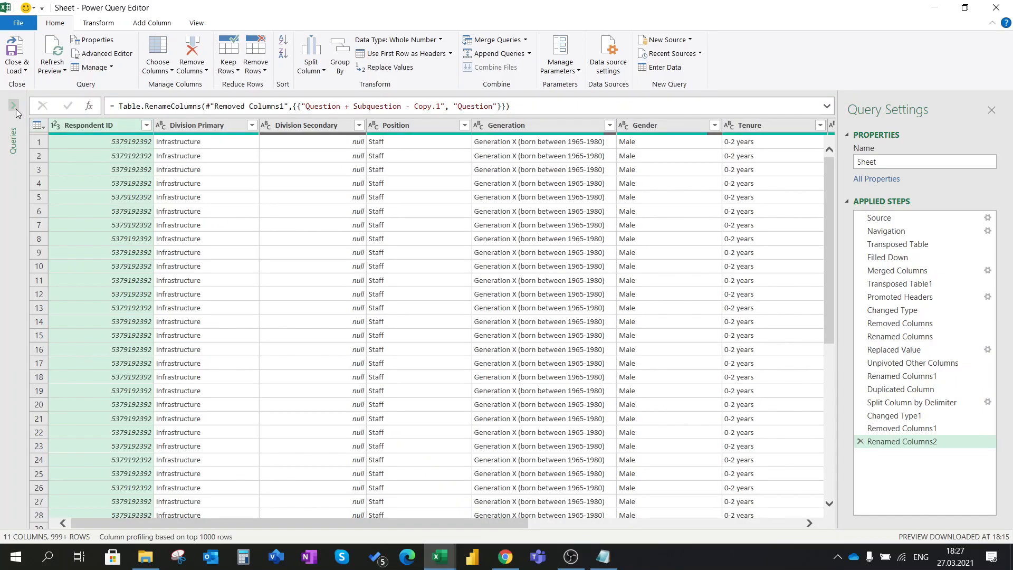
click(16, 109)
drag(442, 523, 793, 528)
click(650, 113)
click(667, 154)
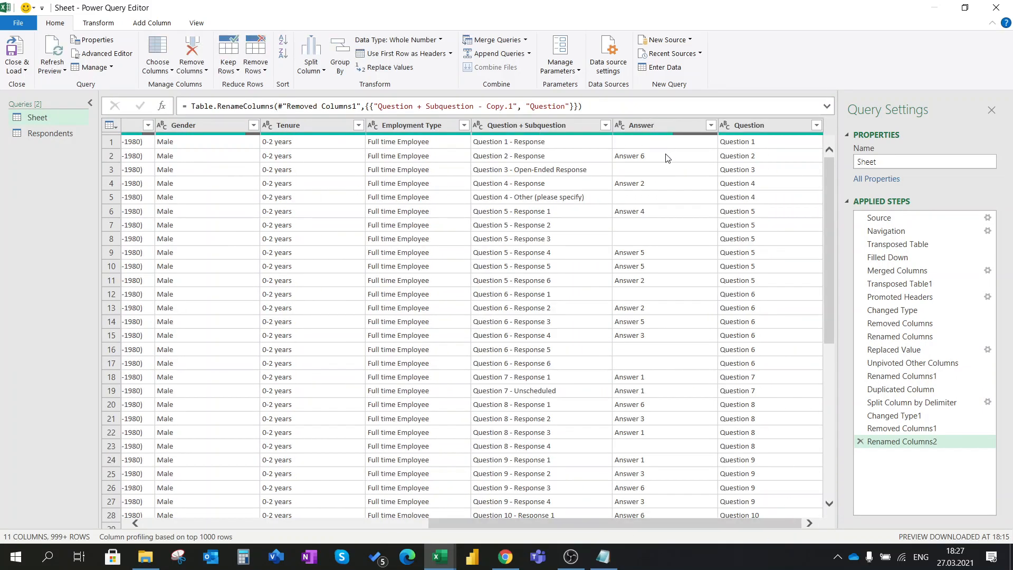
Replace the empty values in the Answer column of the Sheet query with null.
click(658, 126)
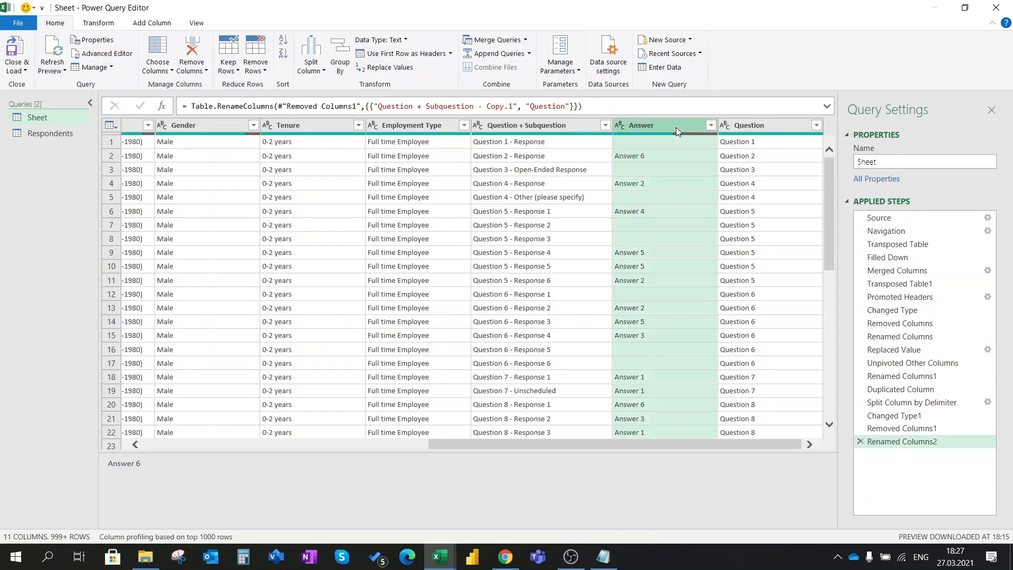
right_click(676, 128)
click(724, 271)
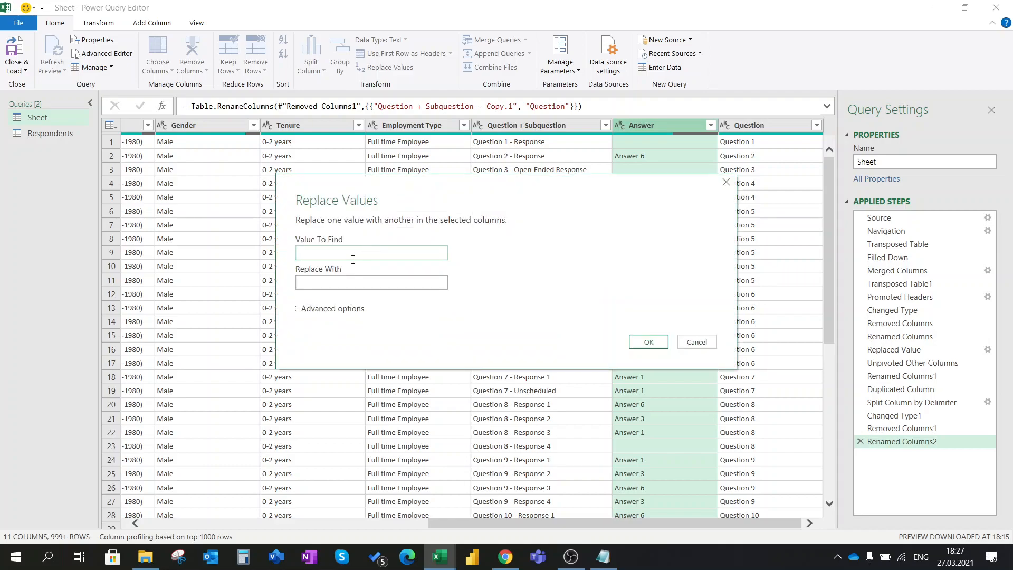
click(348, 280)
click(657, 344)
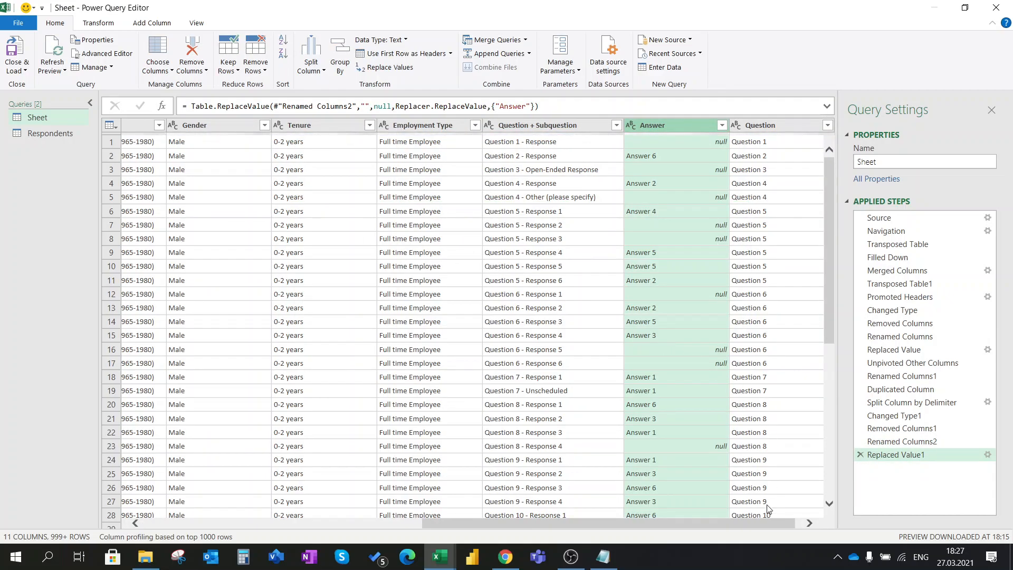
Load the updated Sheet query back into the worksheet and check the COUNTIFS formula in the first Same Answer cell.
drag(772, 520, 493, 522)
click(18, 64)
click(32, 86)
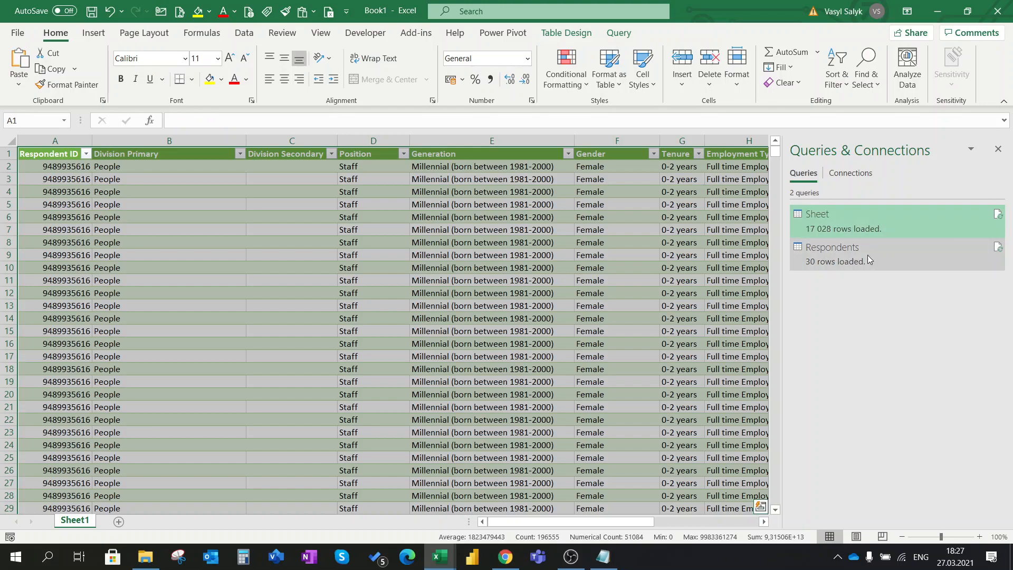
drag(550, 524, 710, 520)
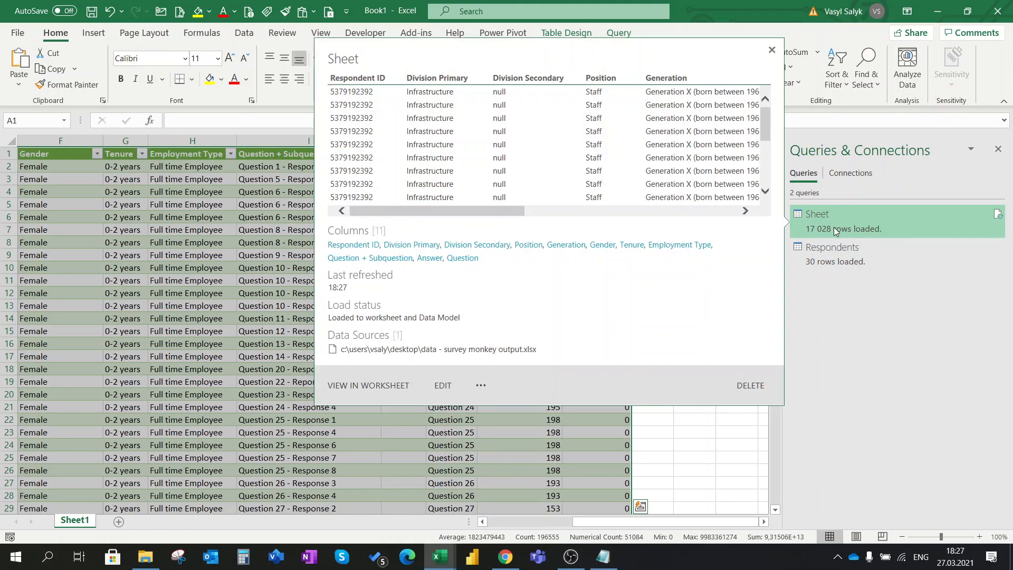
click(577, 166)
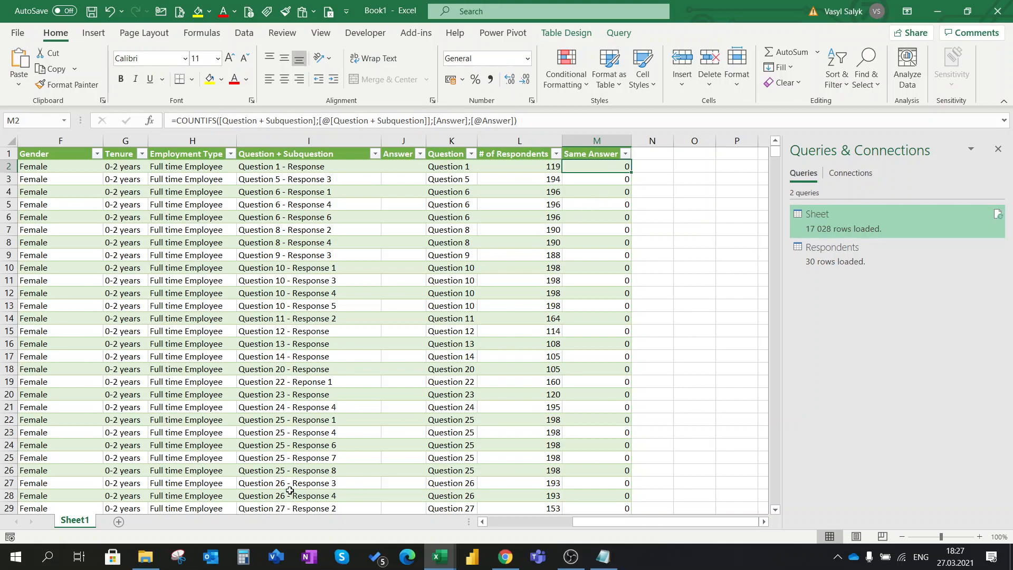
click(545, 524)
Switch to the Final_Output.xlsx workbook and add filters to the header row of Sheet1.
mouse_move(440, 556)
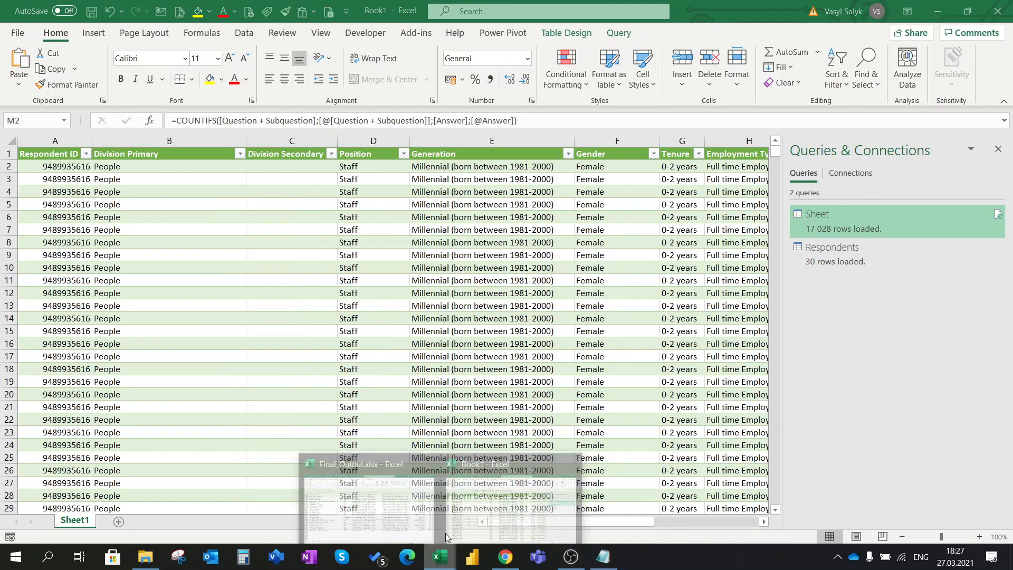
click(358, 492)
click(1009, 409)
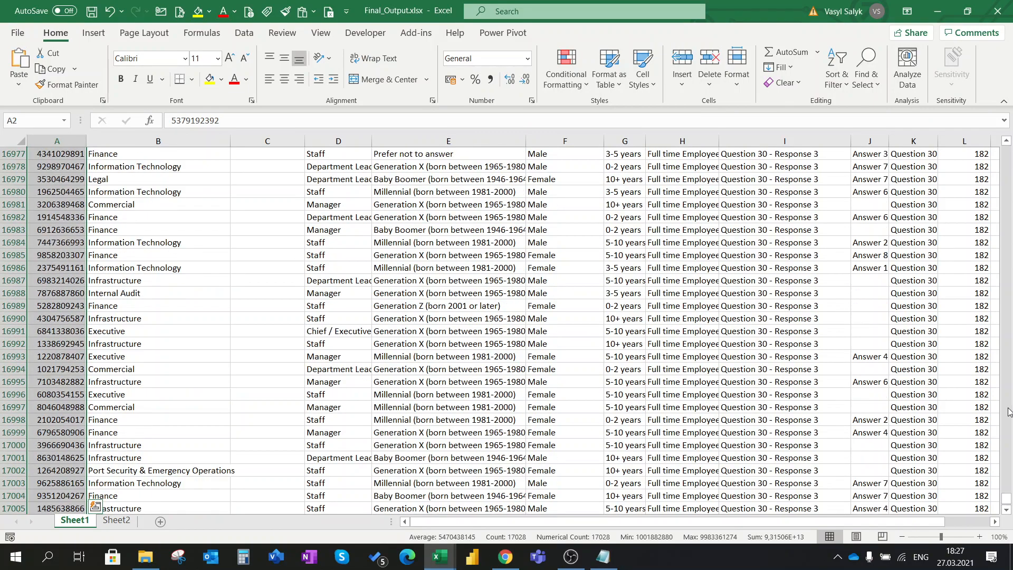
drag(1006, 497, 1008, 147)
click(234, 197)
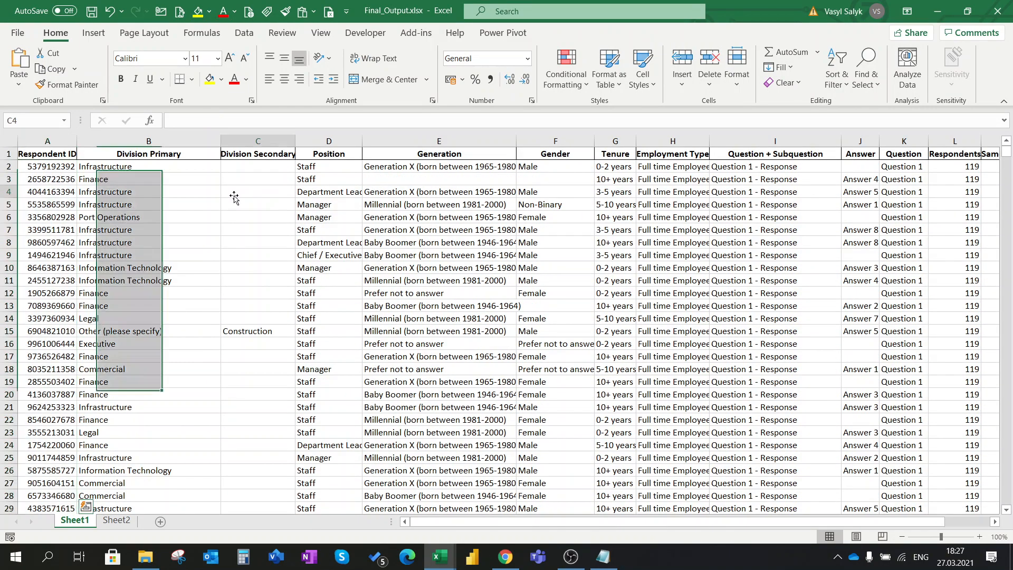
click(37, 154)
click(10, 153)
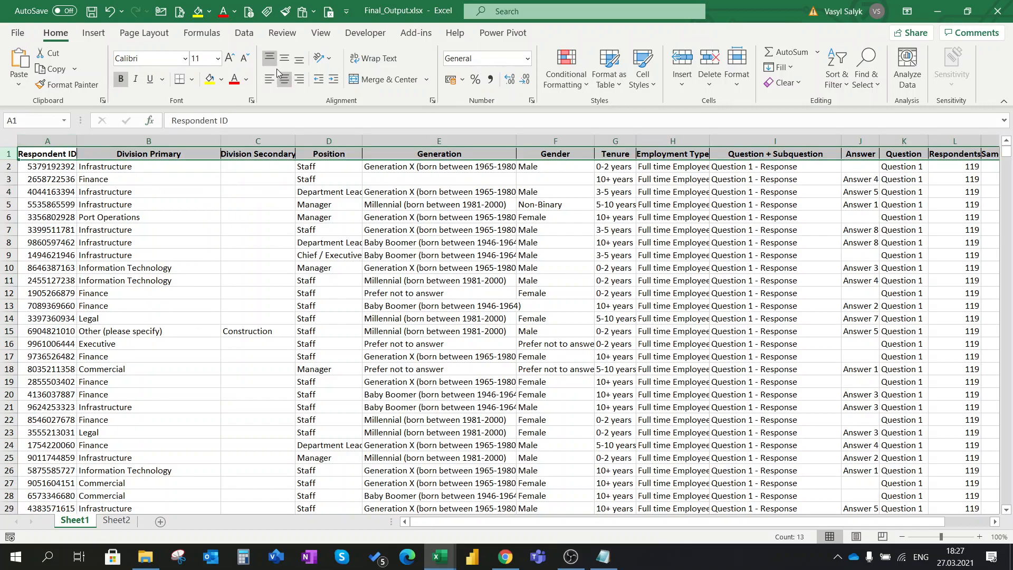
click(244, 33)
click(545, 63)
click(350, 232)
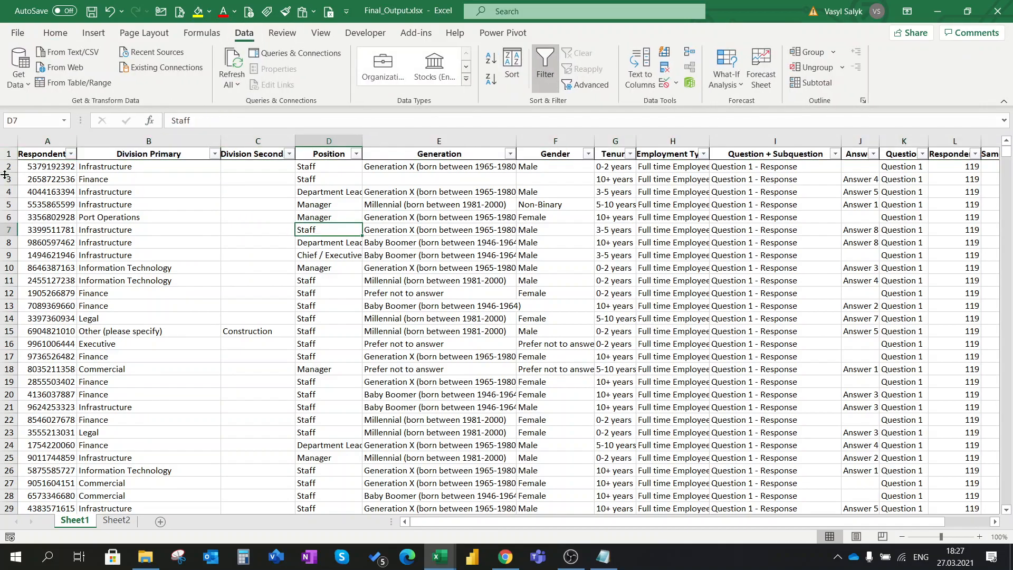
Filter the Respondent ID column to the ID copied from the first data row.
click(45, 165)
double_click(195, 121)
key(ctrl+c)
click(133, 212)
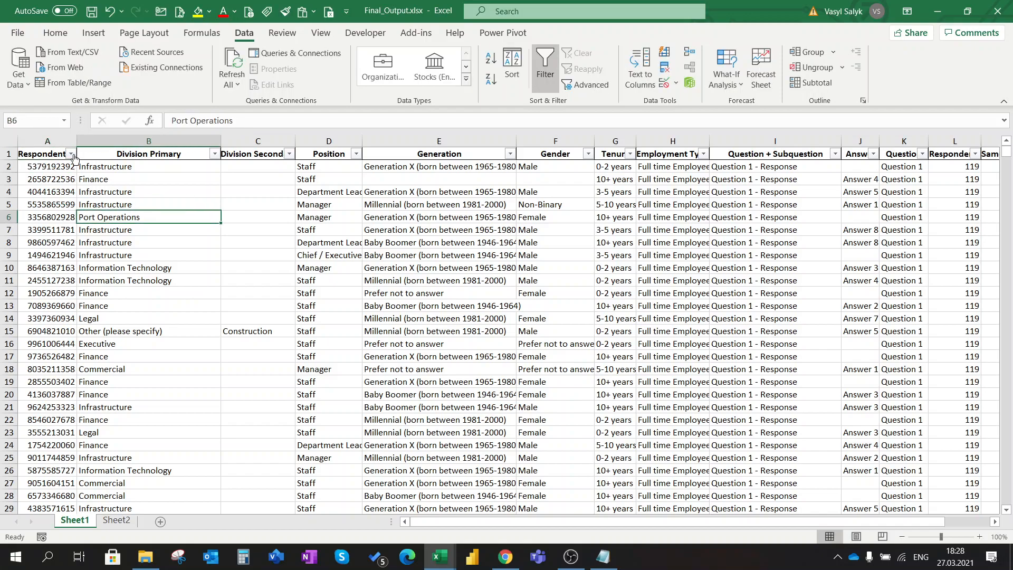
click(71, 154)
key(ctrl+v)
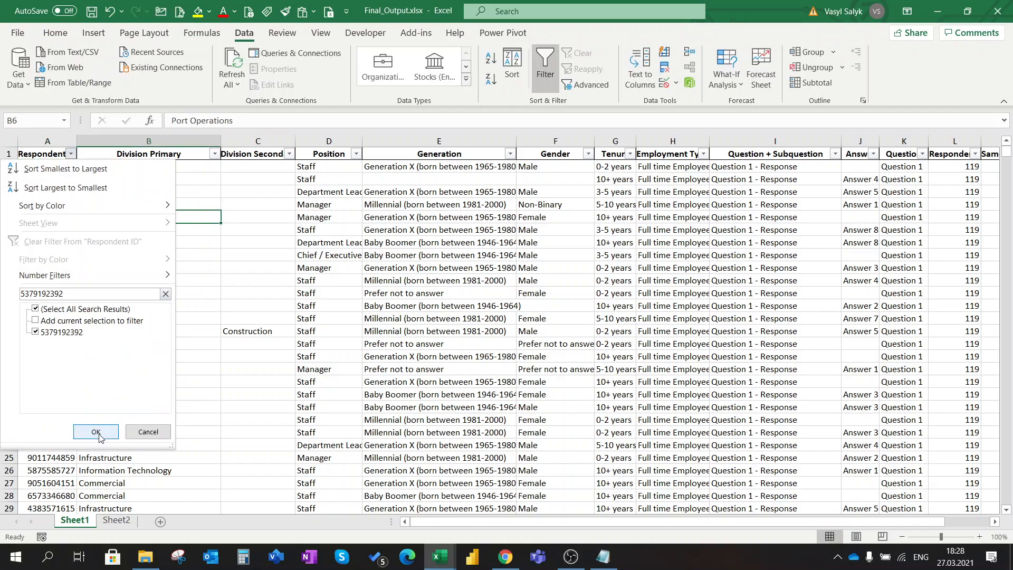
click(98, 437)
click(232, 382)
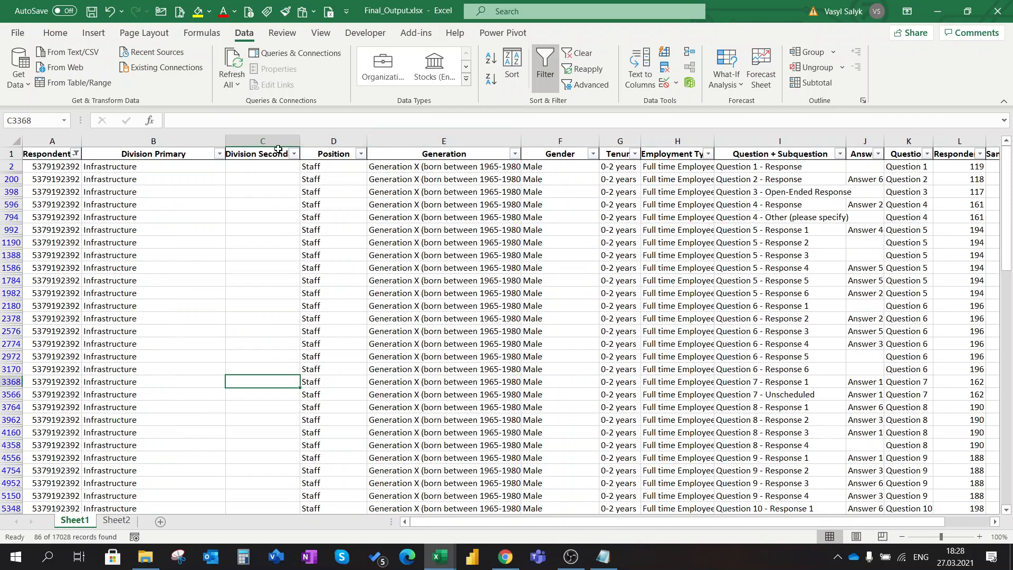
Hide columns B through H in Final_Output.xlsx and sort Question + Subquestion from A to Z.
drag(153, 141, 685, 140)
right_click(685, 140)
click(716, 352)
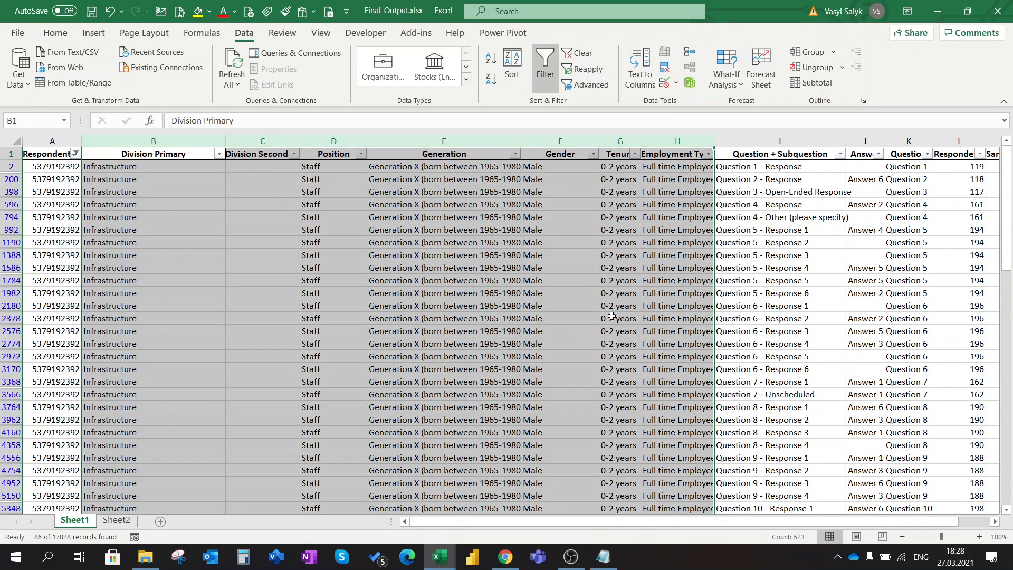
click(383, 280)
click(207, 153)
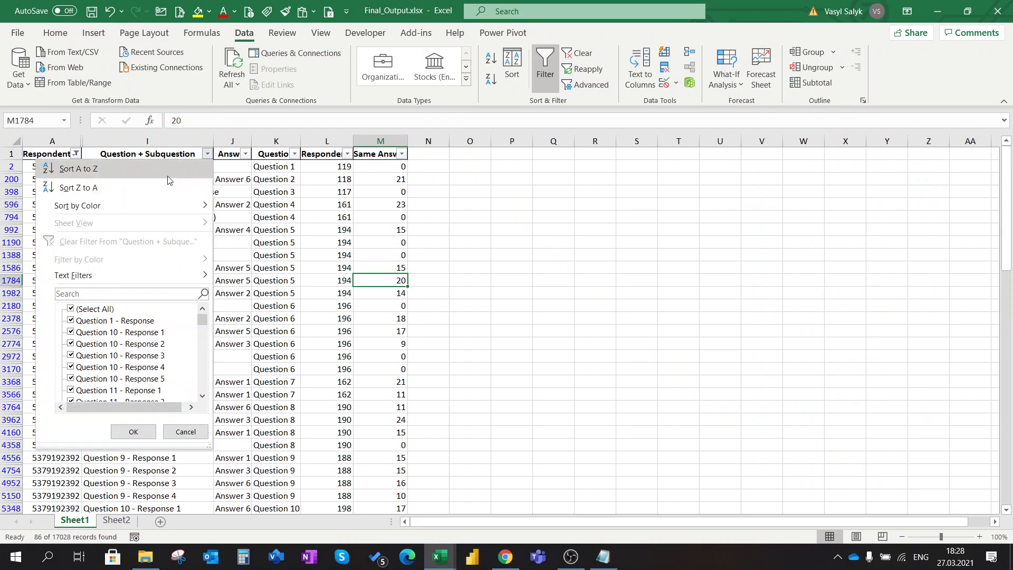
click(125, 170)
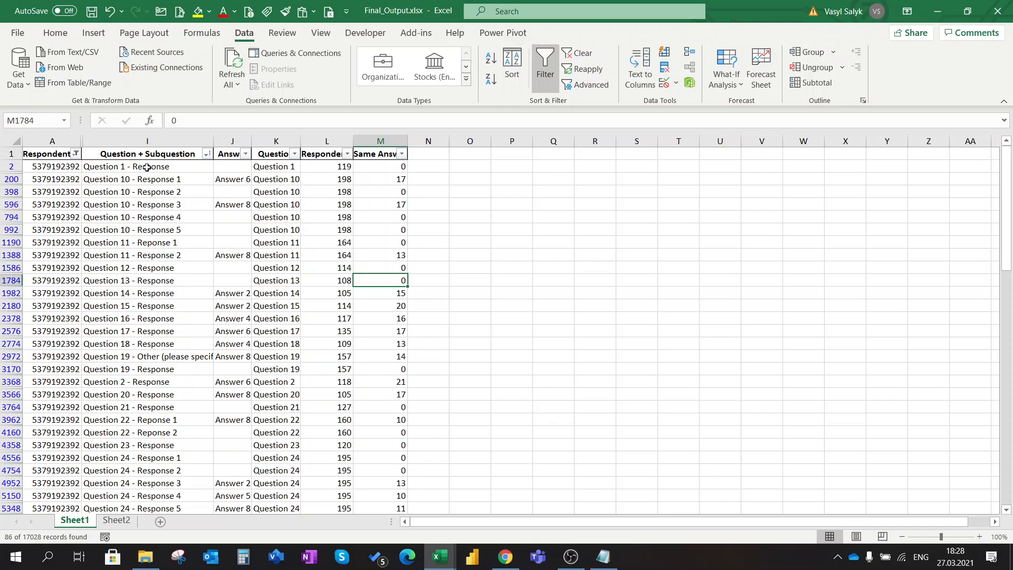
Copy the filtered rows from the header down to Question 20 - Response and paste them as a picture at O1.
drag(49, 157, 391, 399)
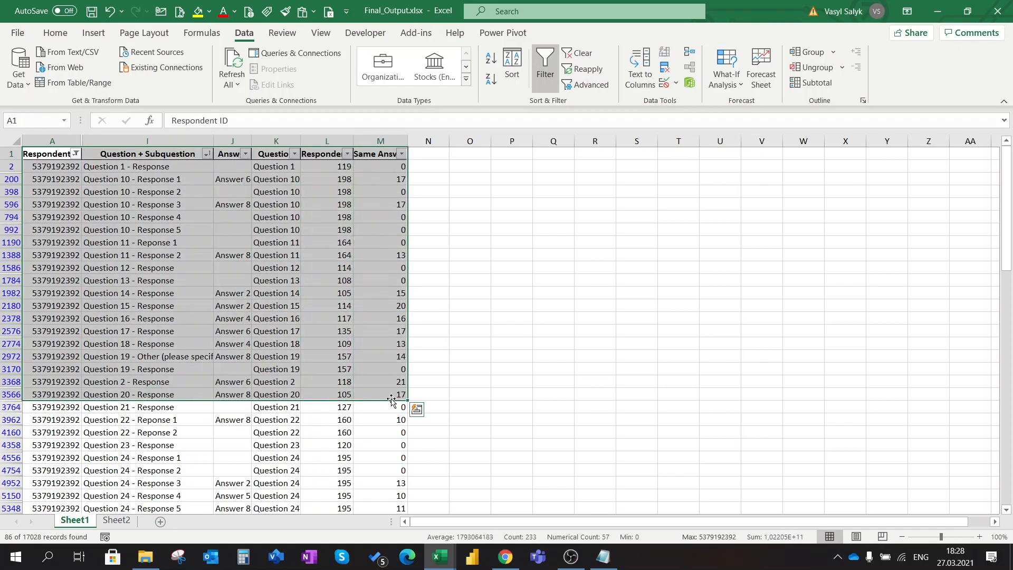
key(ctrl+c)
click(472, 156)
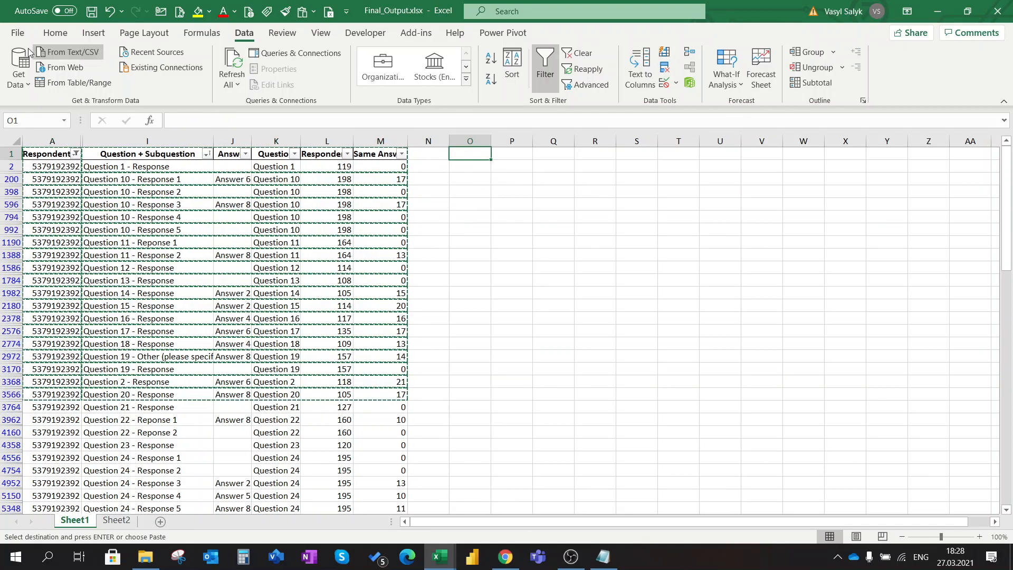
click(55, 32)
click(18, 84)
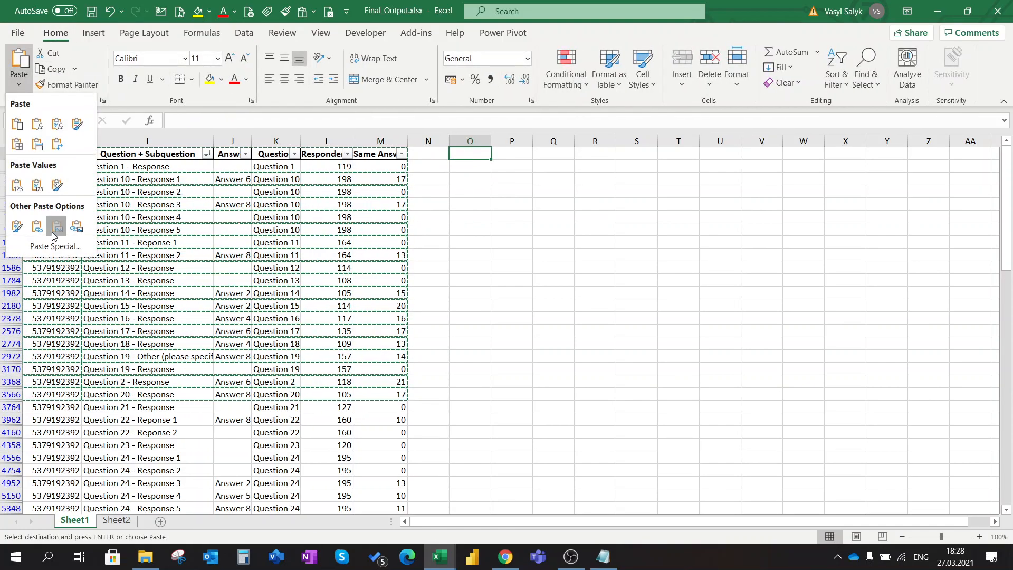
click(57, 226)
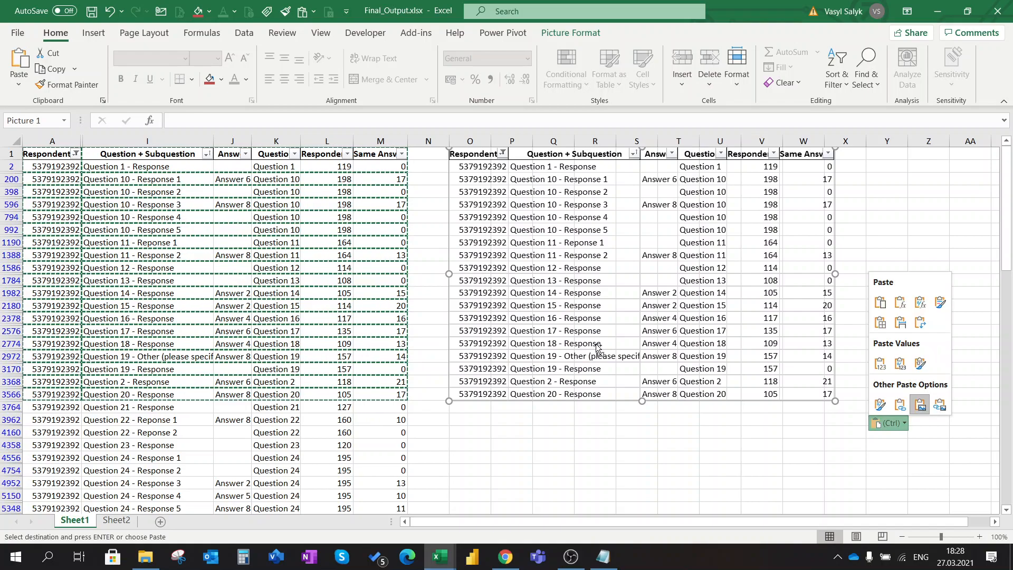
Copy the pasted picture into Book1 beside the Same Answer column, closing the Queries & Connections pane there.
click(569, 271)
key(Escape)
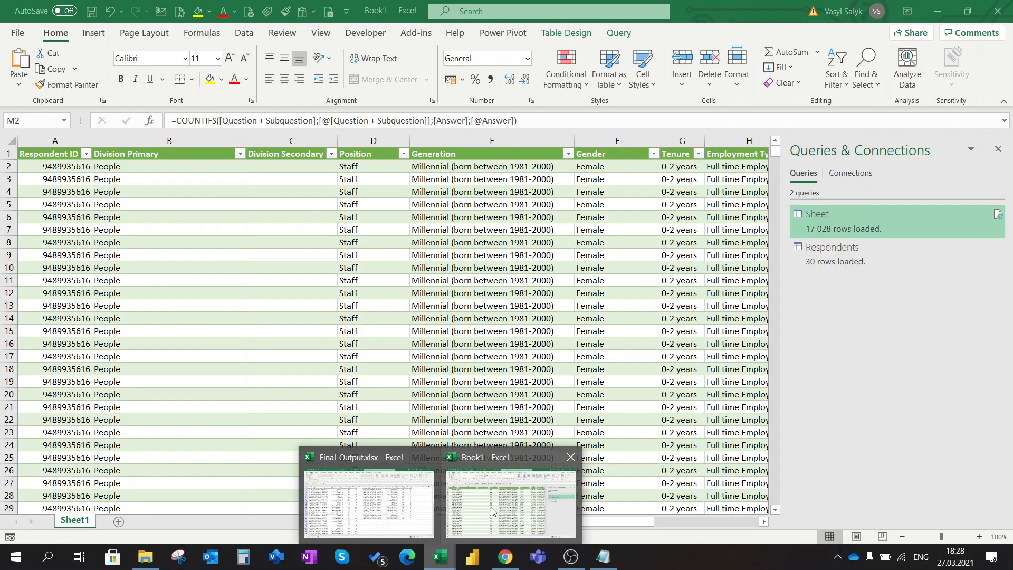
click(491, 508)
scroll(709, 522, right, 5)
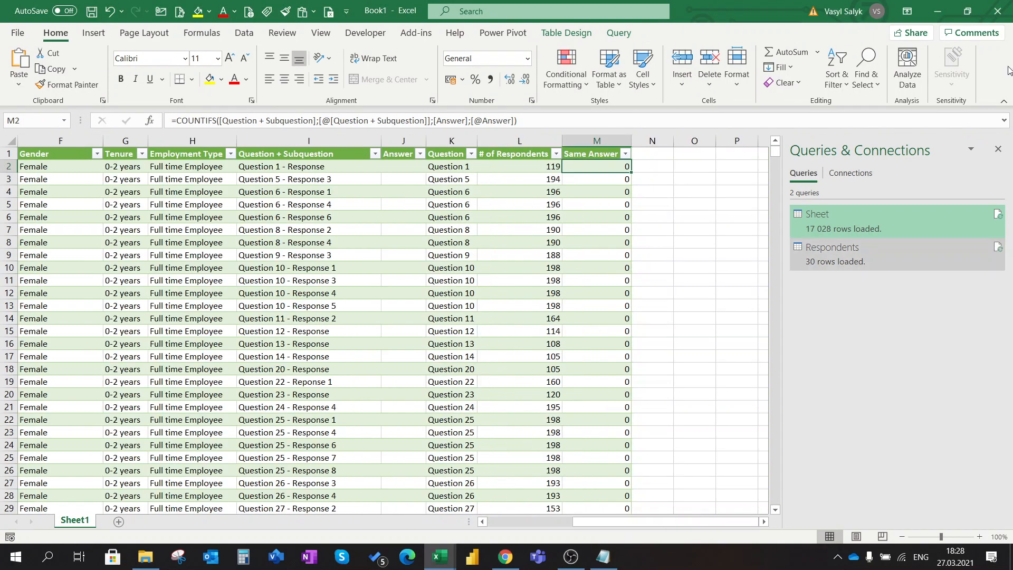
click(997, 149)
click(756, 155)
key(ctrl+v)
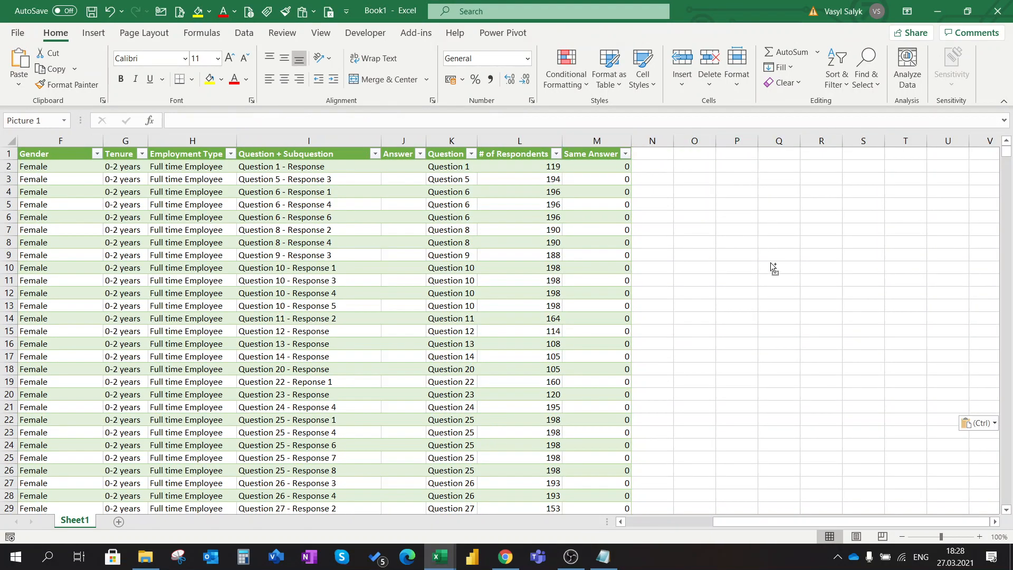
click(778, 469)
drag(707, 522, 639, 521)
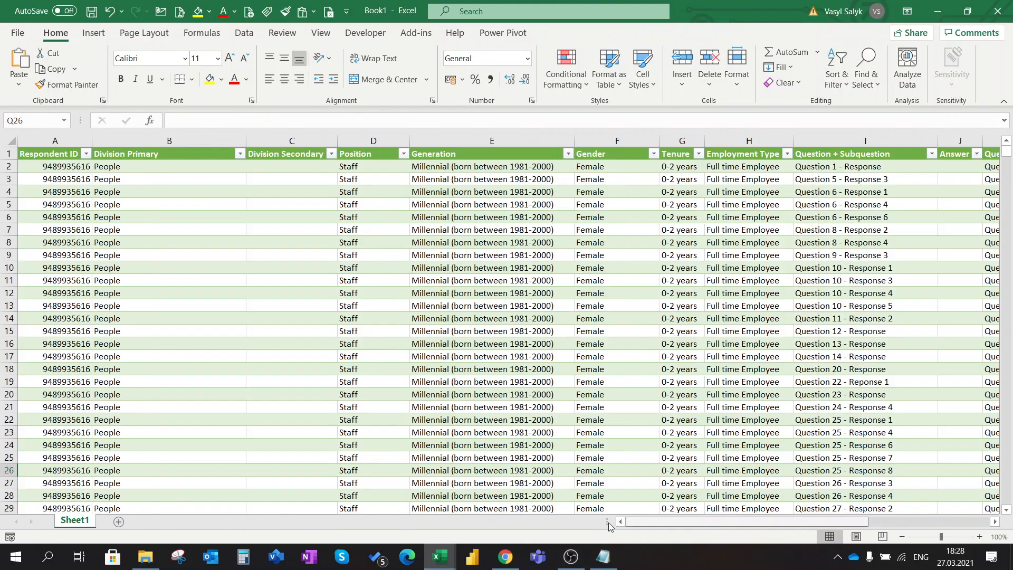
Return to Final_Output.xlsx and copy the respondent ID from cell A2.
mouse_move(445, 559)
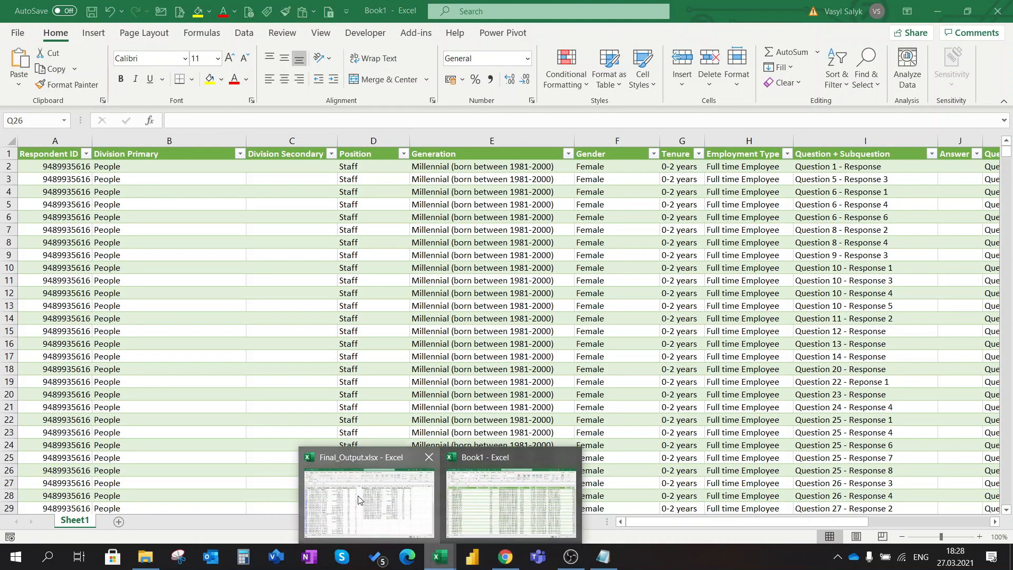
click(371, 496)
key(Escape)
drag(244, 123, 168, 122)
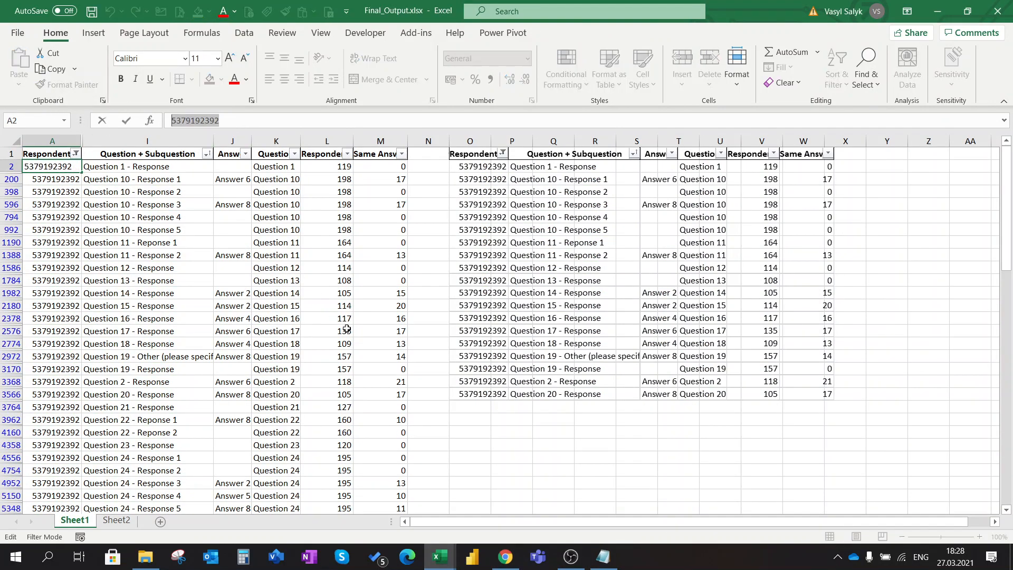
key(ctrl+c)
click(343, 342)
Filter the Respondent ID column of the Book1 table to the copied respondent ID.
mouse_move(445, 557)
click(507, 495)
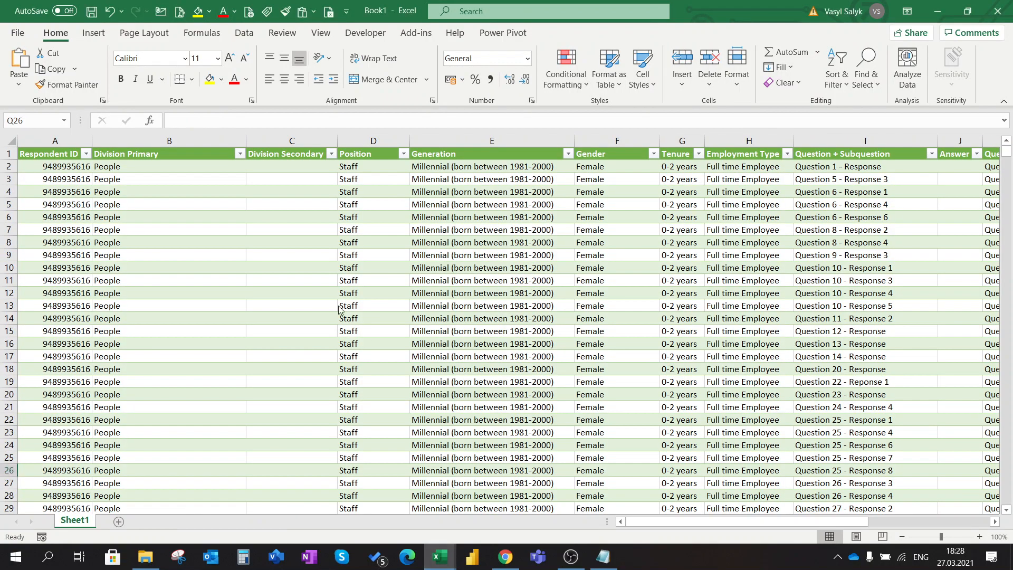
click(86, 154)
click(65, 294)
key(ctrl+v)
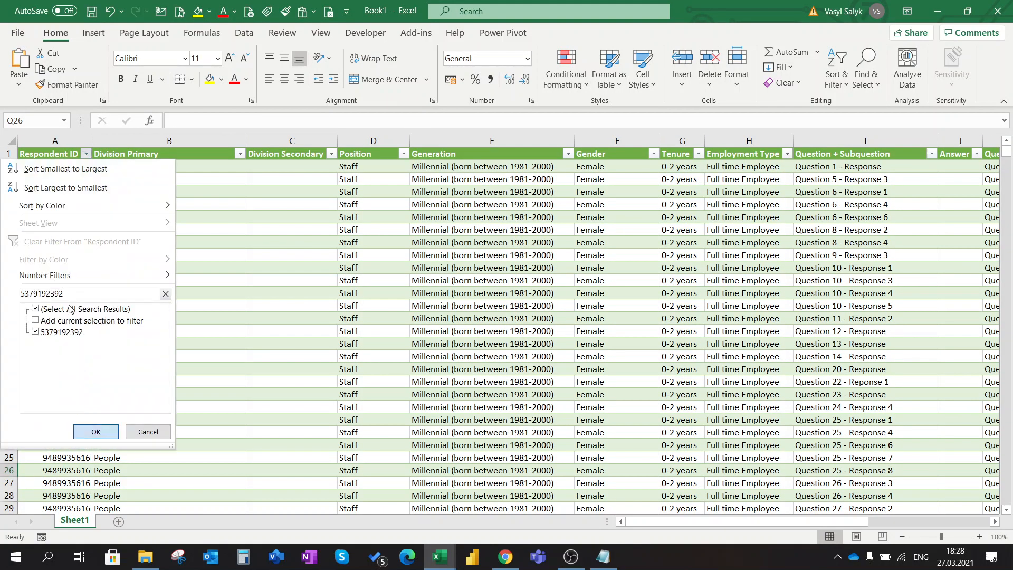
key(Return)
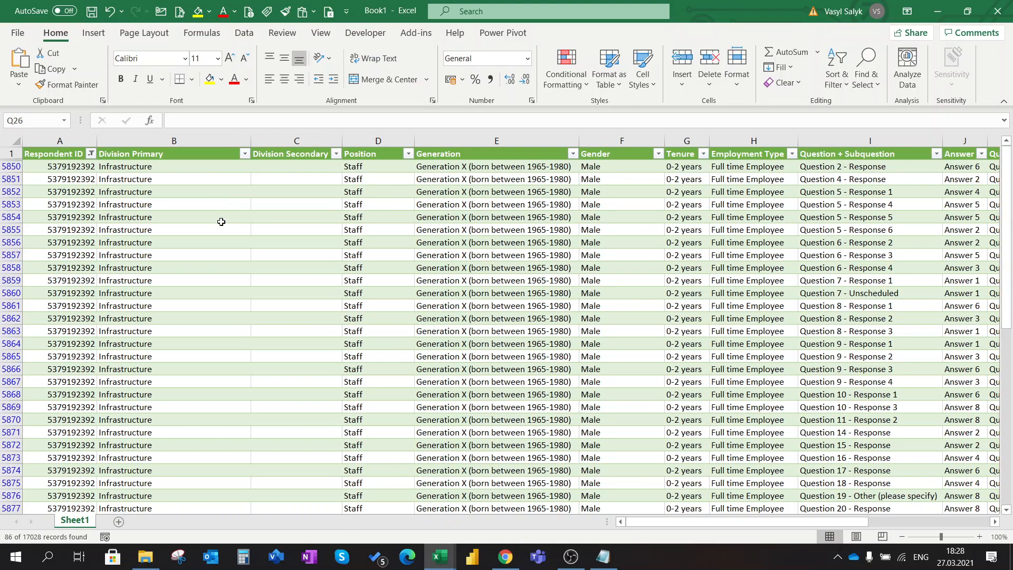
click(211, 214)
Hide the columns from Division Primary through Employment Type in the Book1 table.
drag(606, 521, 153, 527)
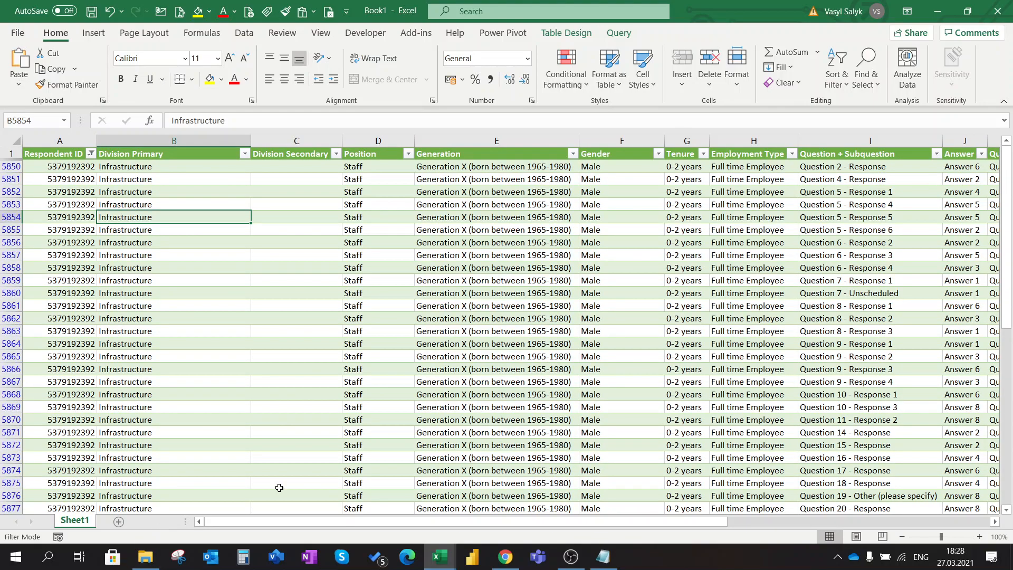
drag(209, 133, 737, 141)
right_click(737, 141)
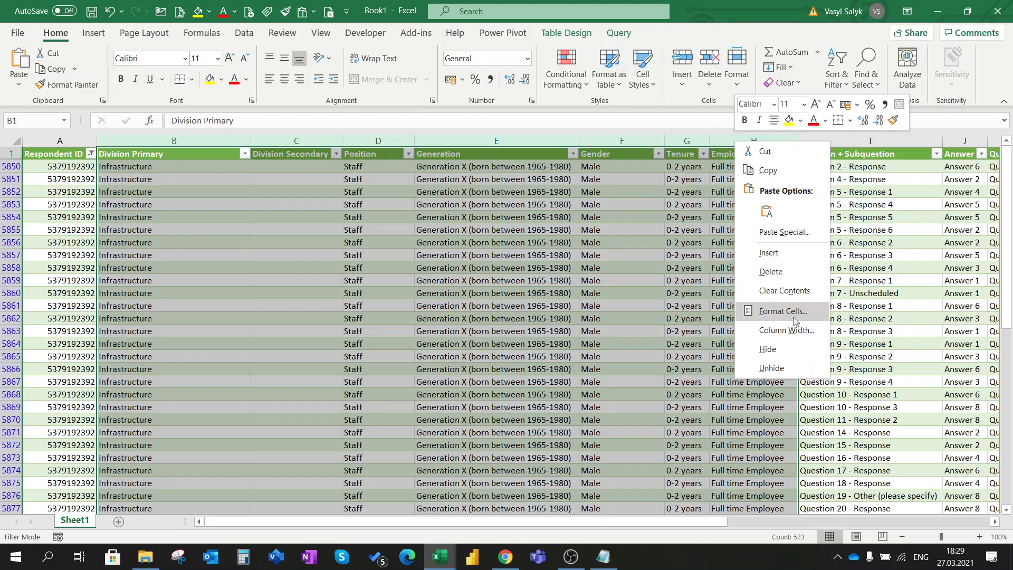
click(790, 350)
click(295, 252)
Sort the table by Question + Subquestion from A to Z and move the pasted picture directly beside the Same Answer column.
click(236, 154)
click(145, 171)
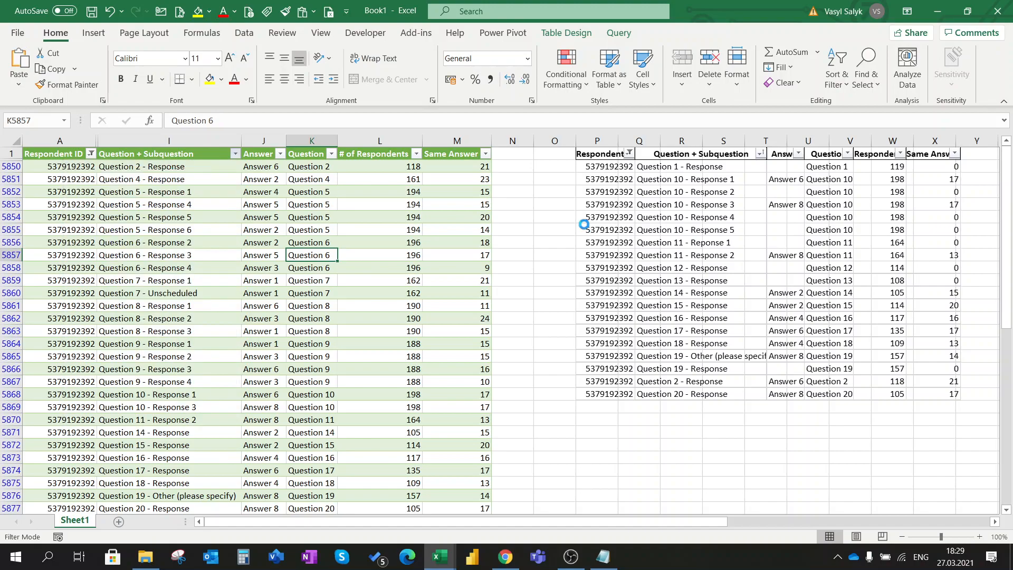
drag(634, 209, 545, 184)
click(640, 468)
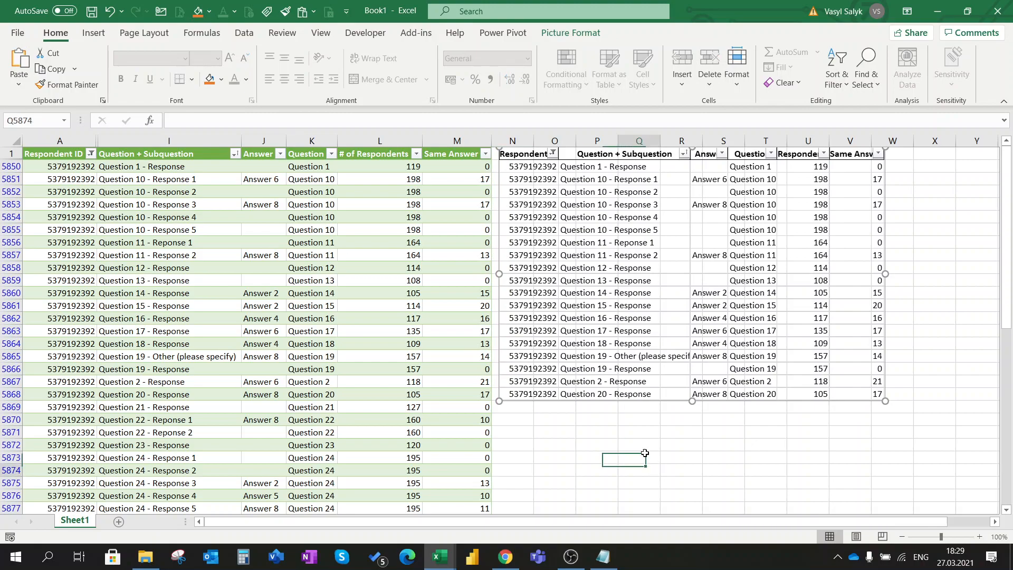
Turn off the gridlines on the Book1 worksheet.
click(320, 33)
click(311, 79)
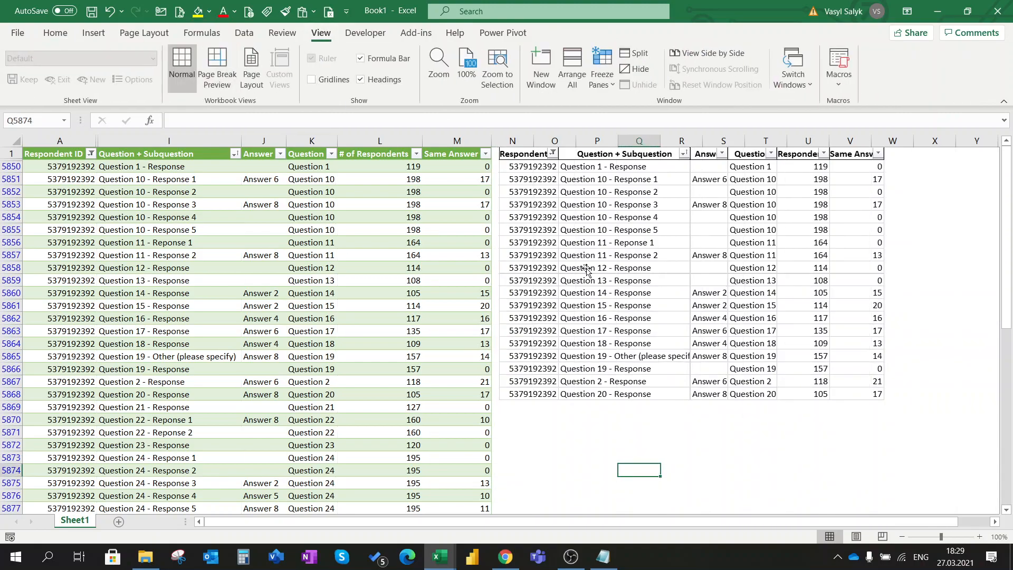
click(582, 457)
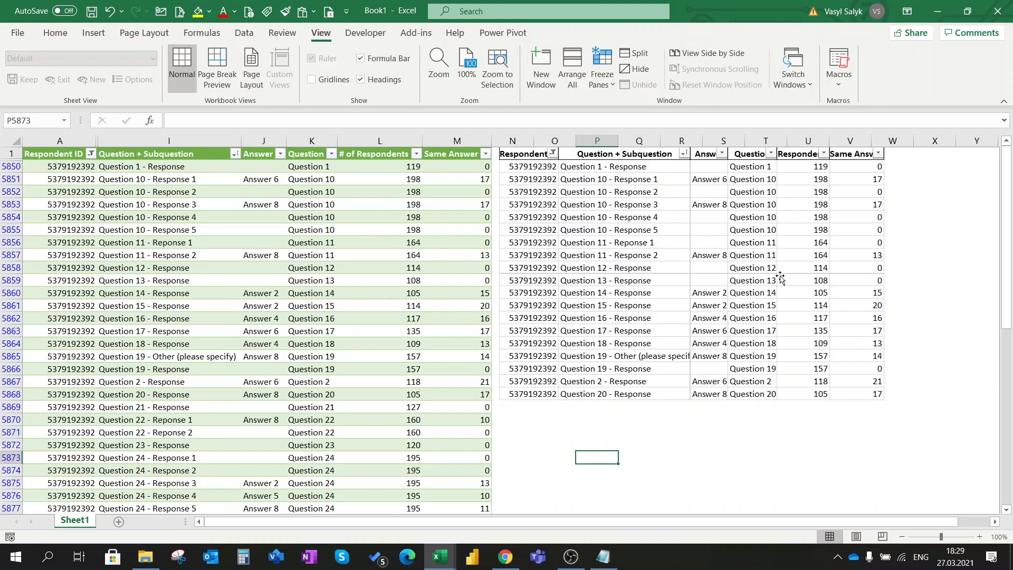
Compare the table's respondent and same-answer counts with the picture row by row, including Question 20, Question 13 and Question 10 - Response 3.
click(18, 396)
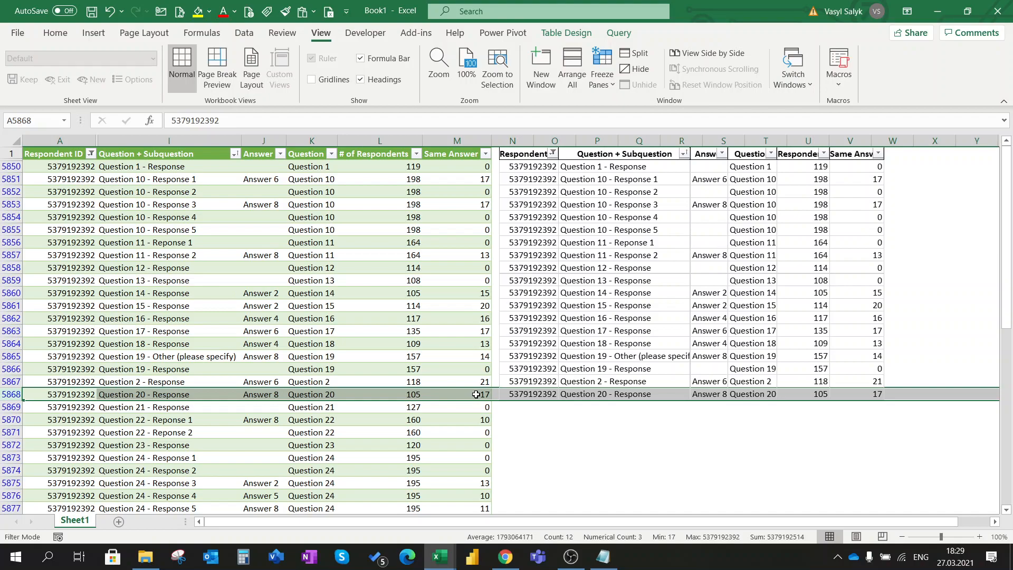
click(15, 278)
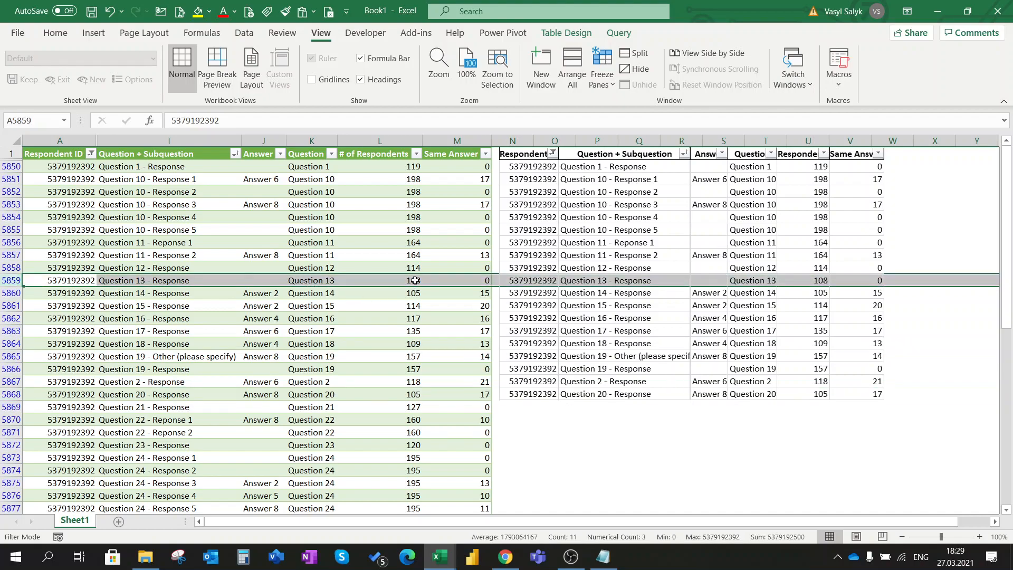
click(13, 205)
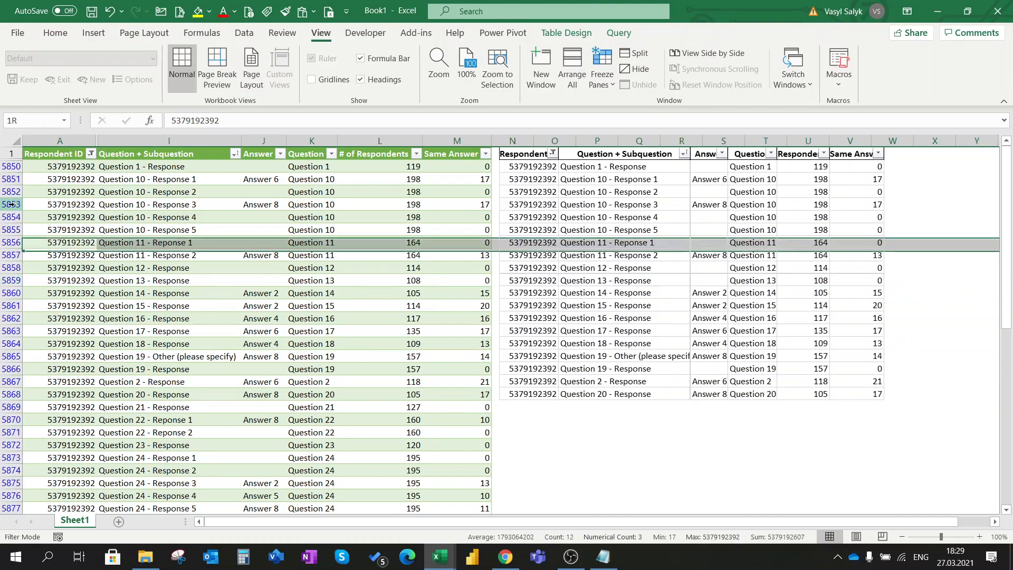